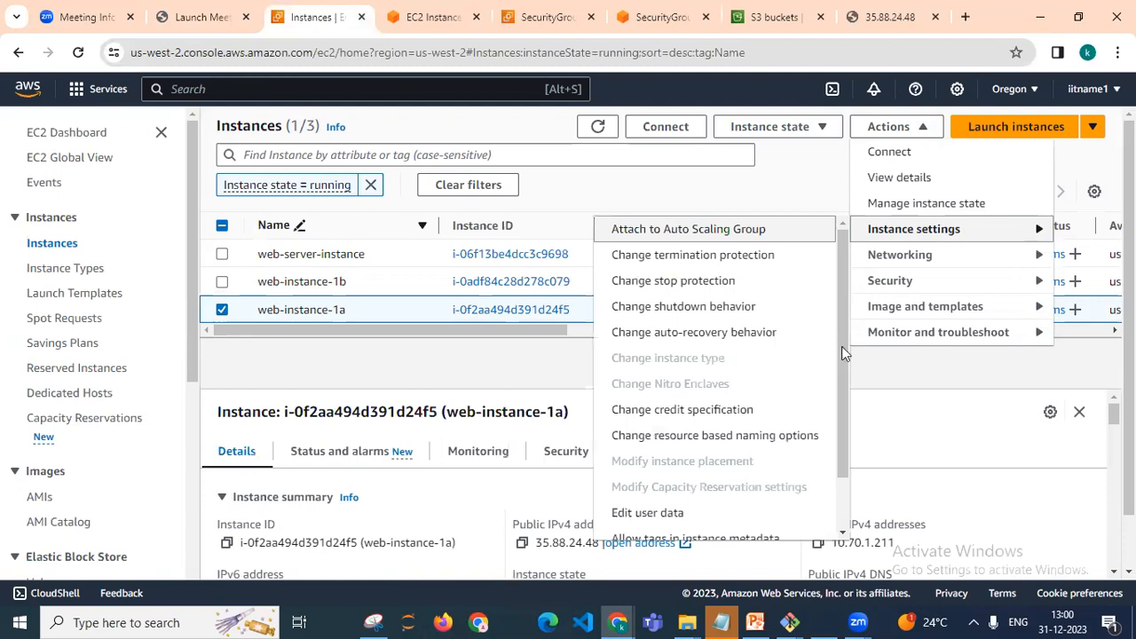
Open the user data of web-instance-1a to review its startup script
scroll(714, 382, down, 2)
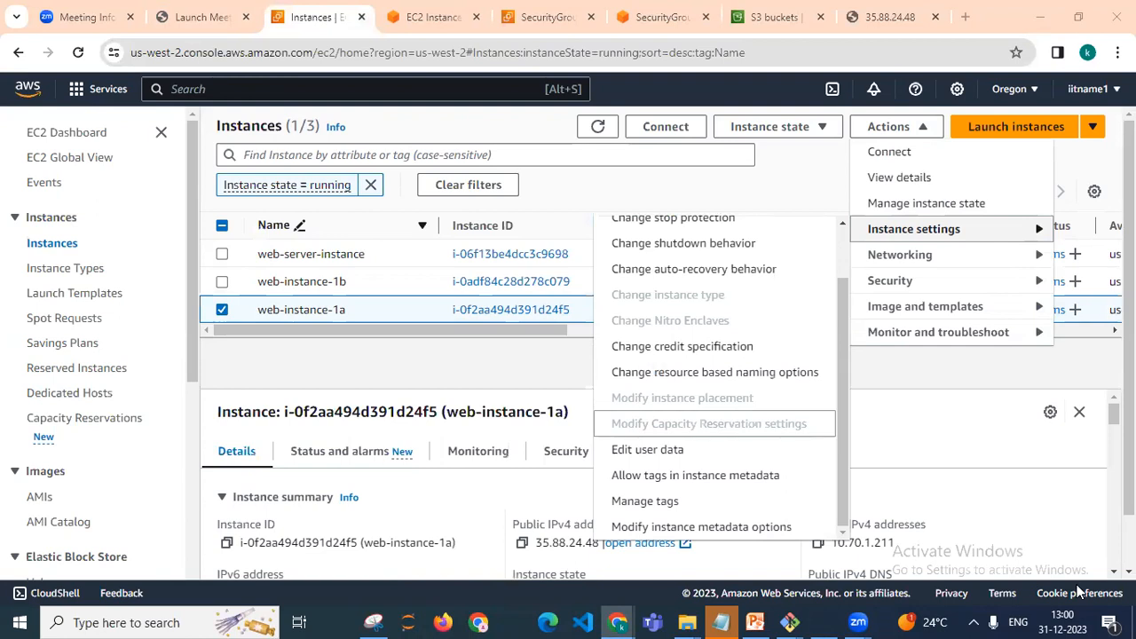
click(659, 450)
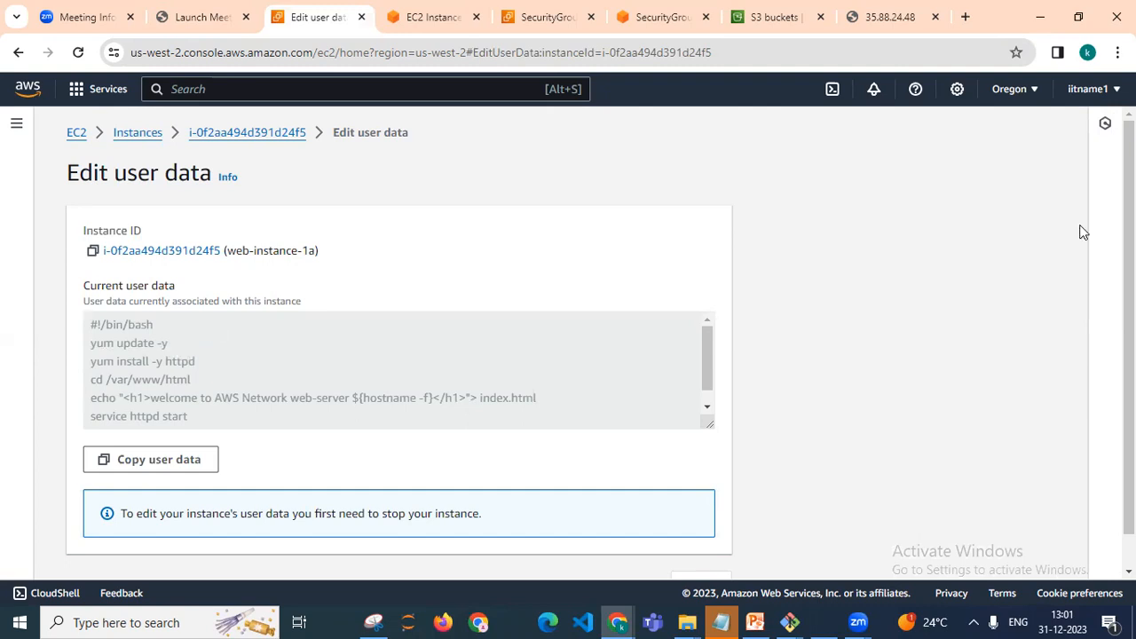
scroll(569, 287, down, 1)
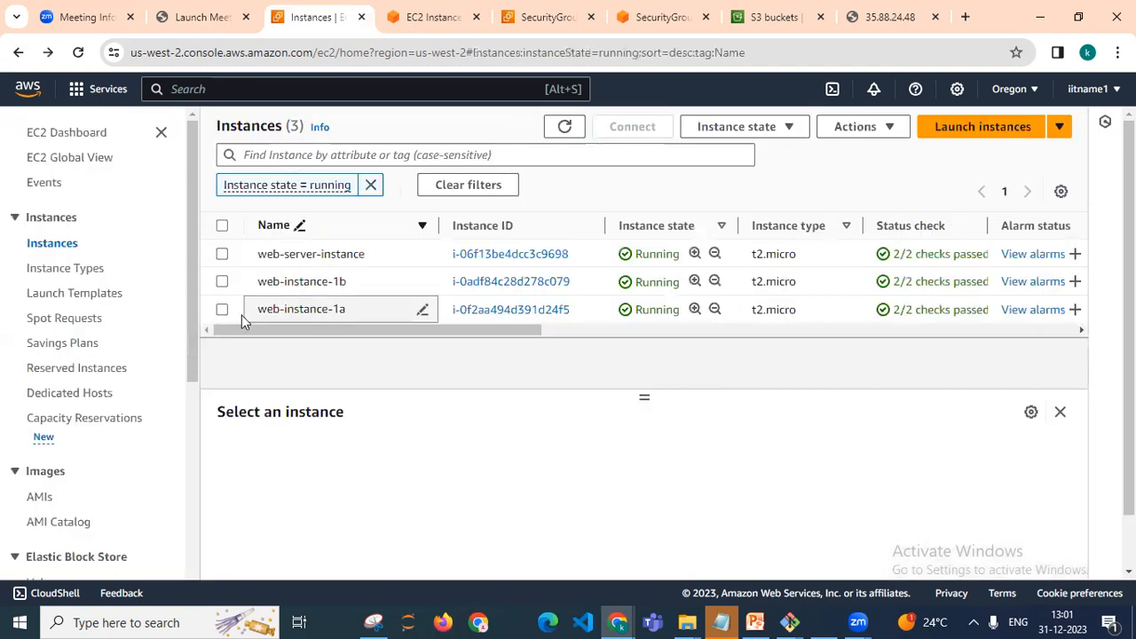
Connect to web-instance-1a through EC2 Instance Connect as ec2-user
click(222, 310)
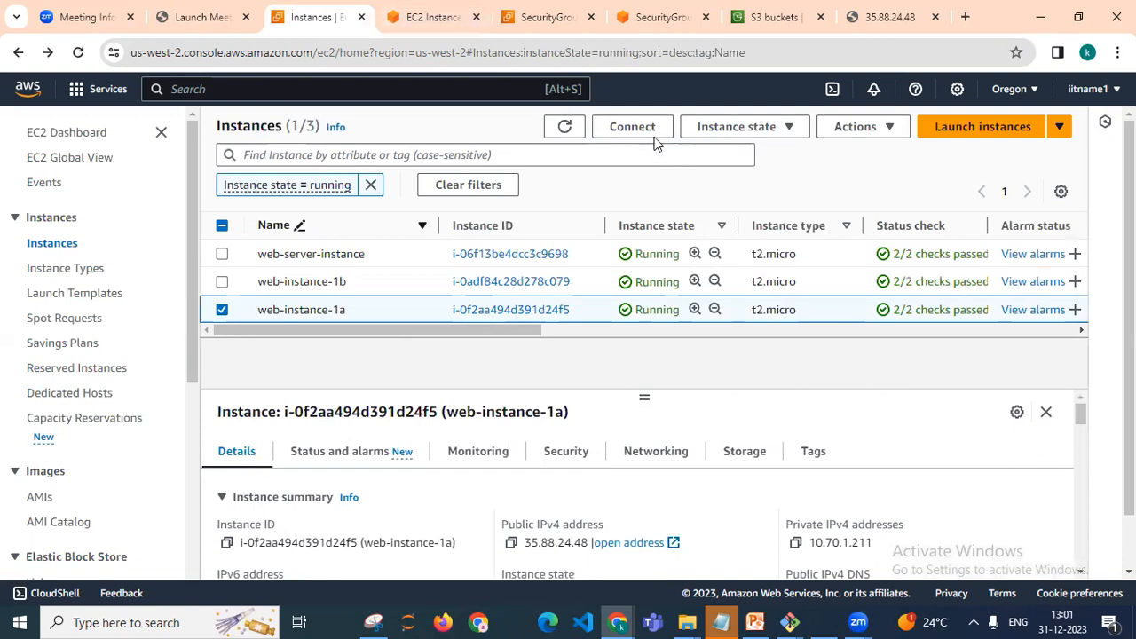
click(455, 28)
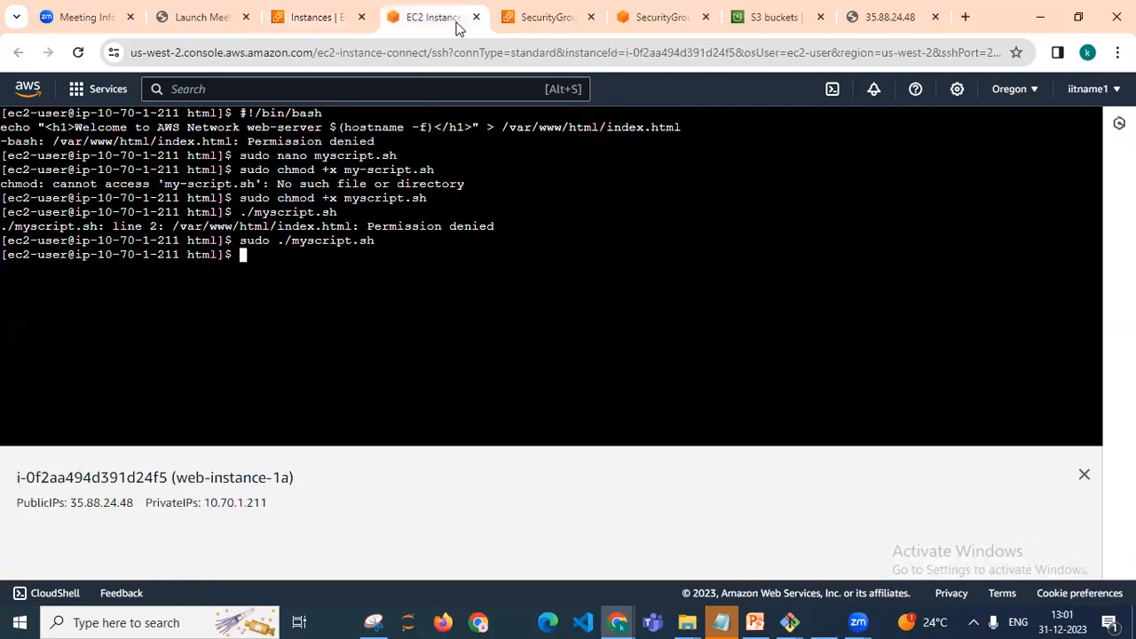
click(325, 20)
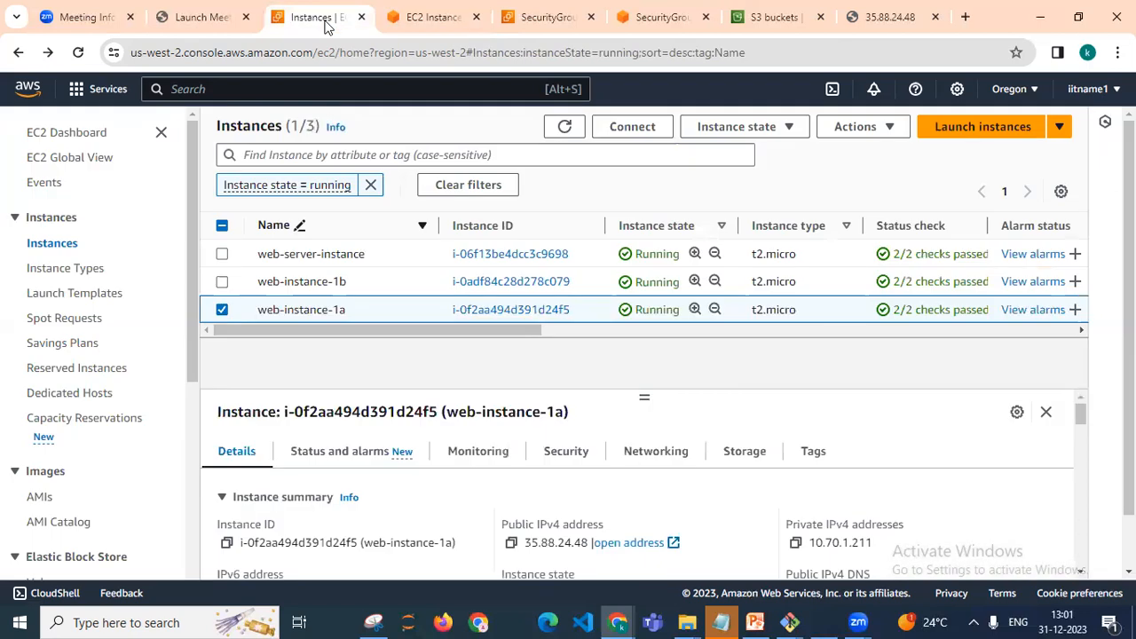
click(646, 128)
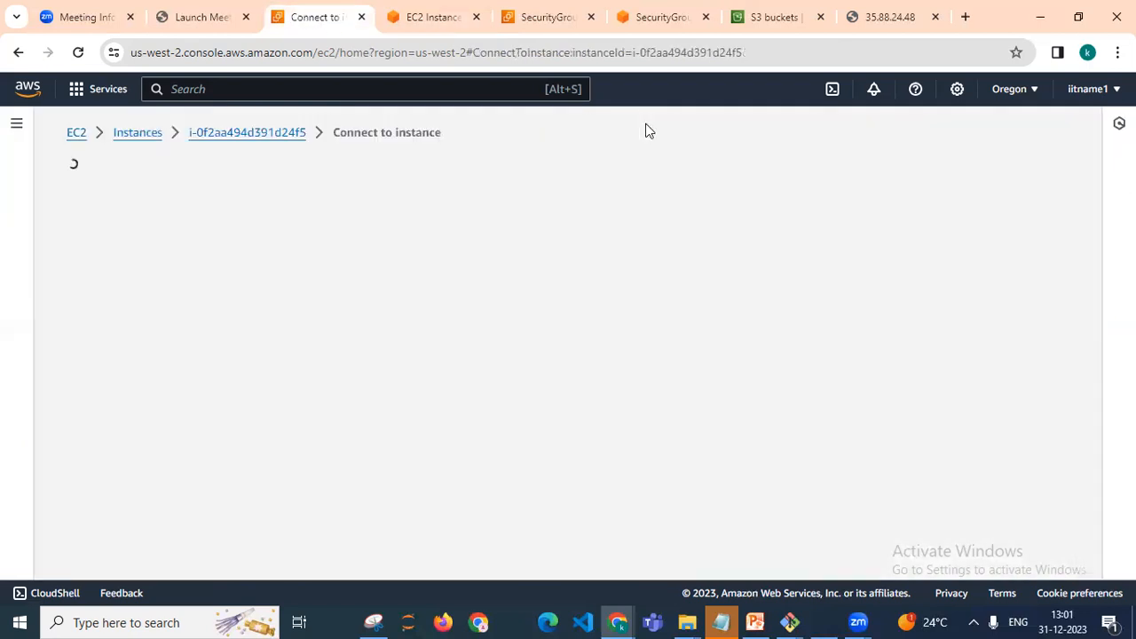
scroll(309, 279, down, 1)
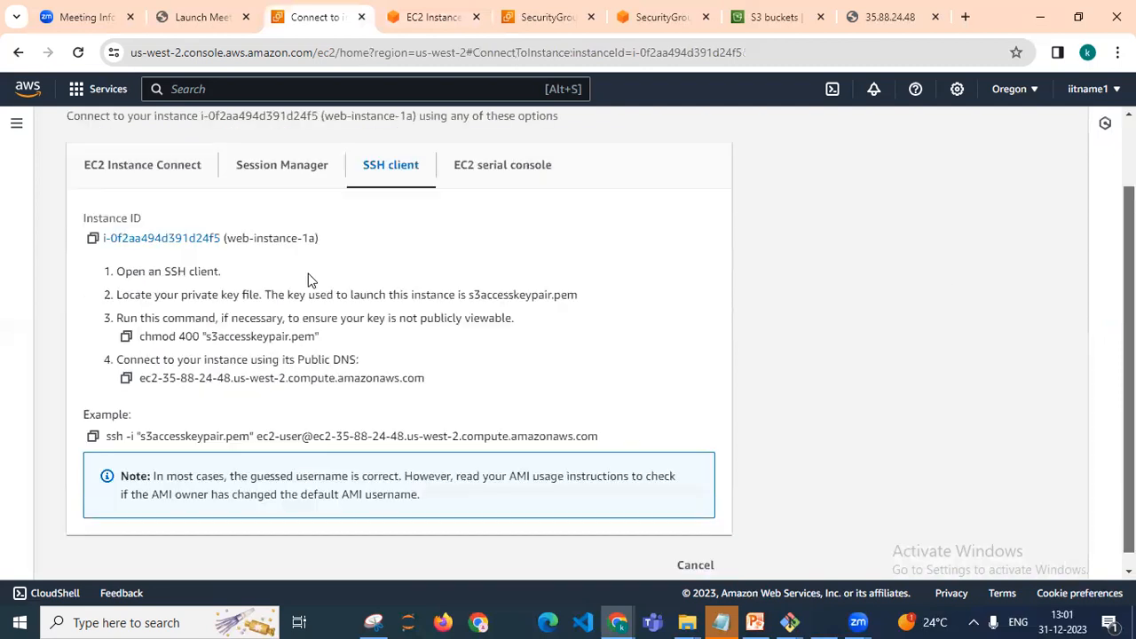
scroll(186, 169, down, 1)
click(142, 149)
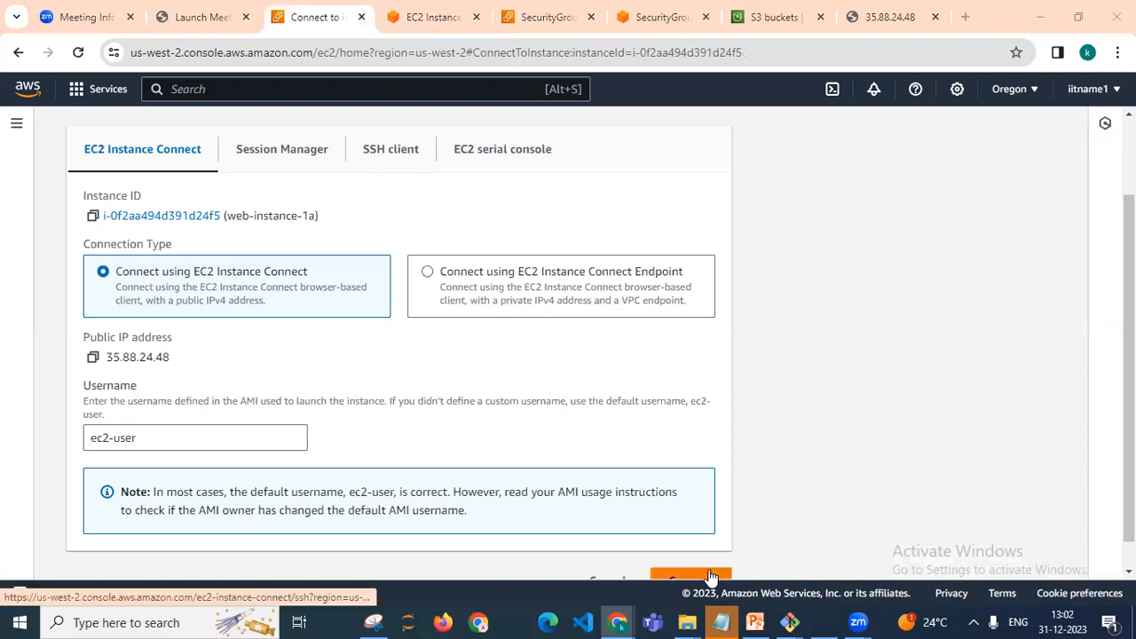
scroll(679, 569, down, 1)
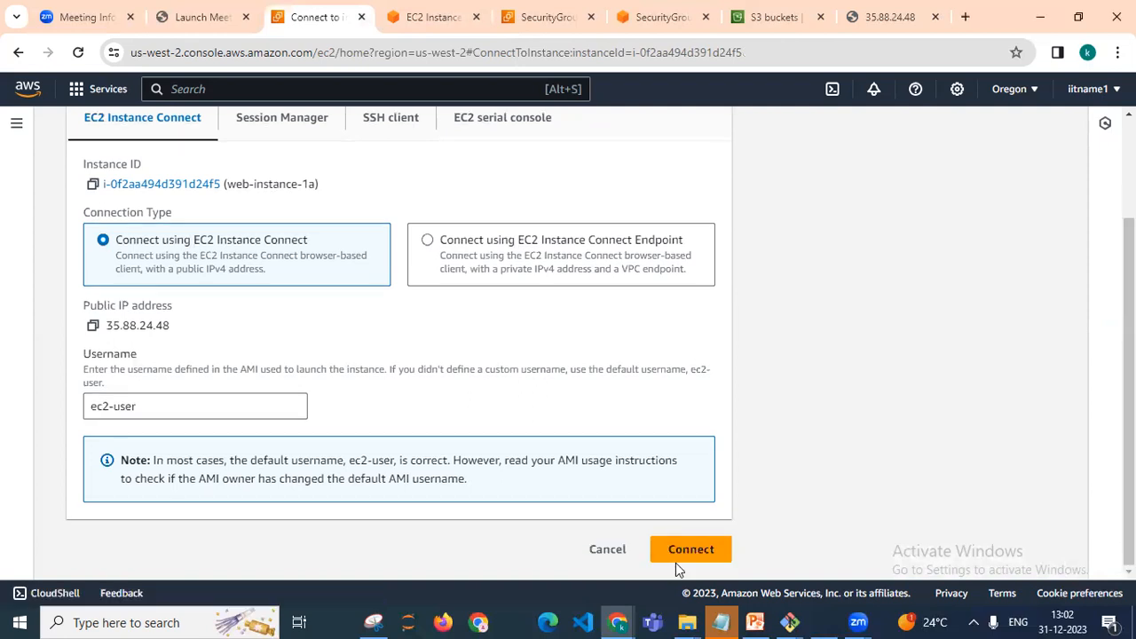
click(678, 552)
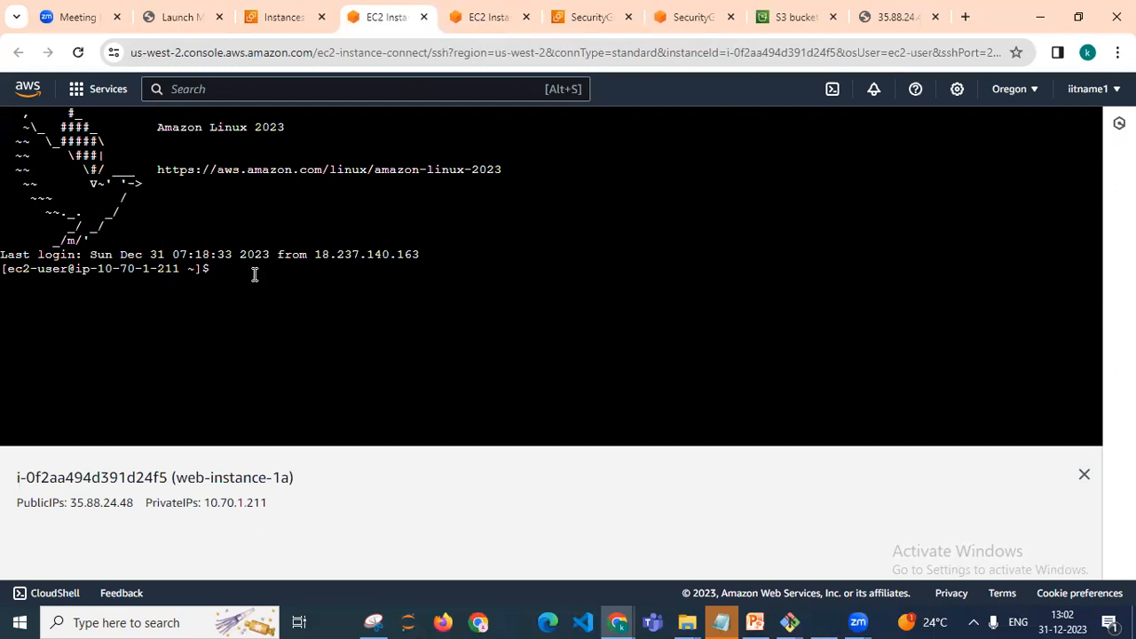
List the home directory and change to the /var/www/html directory
text(l)
text(s)
key(Return)
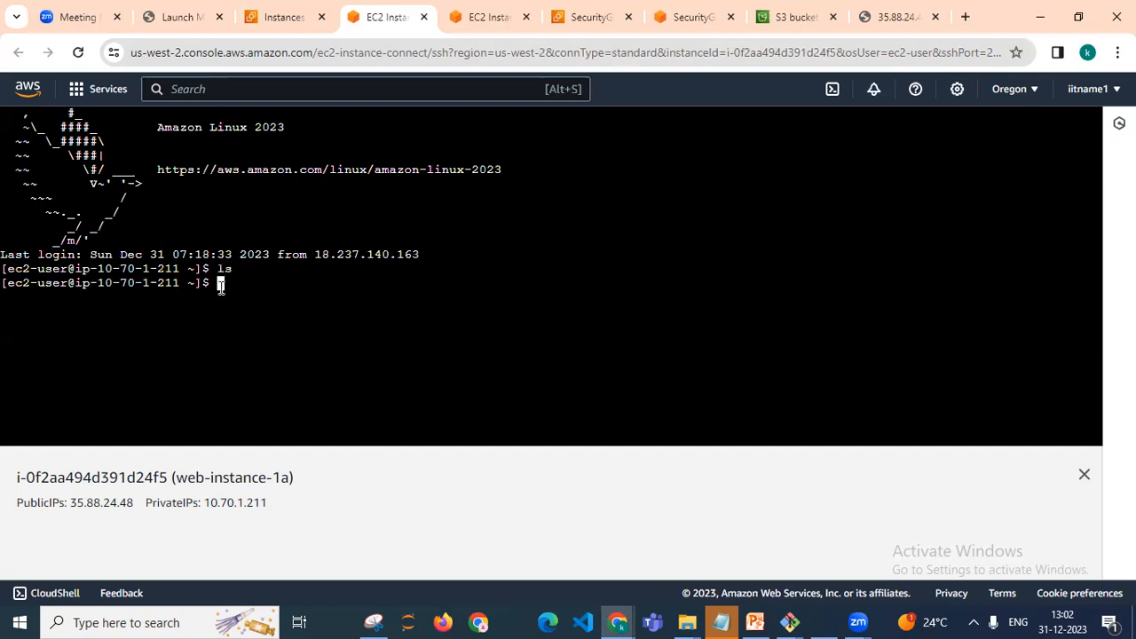
text(s)
text(d /var/www/html)
key(Return)
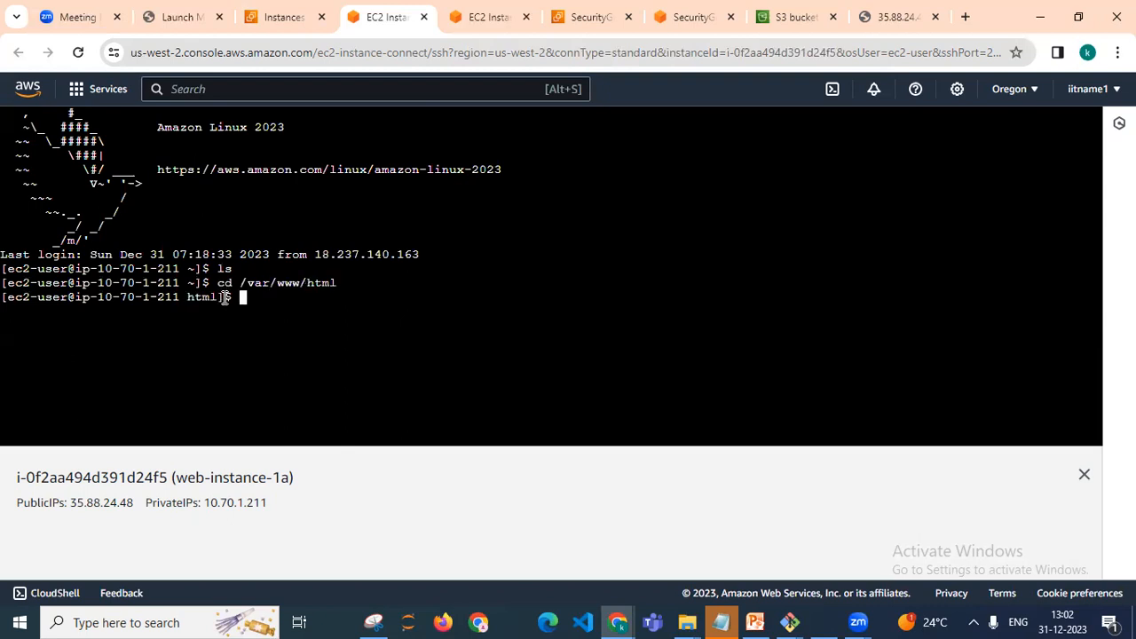
List the files in /var/www/html and display the contents of myscript.sh
text(ls)
key(Return)
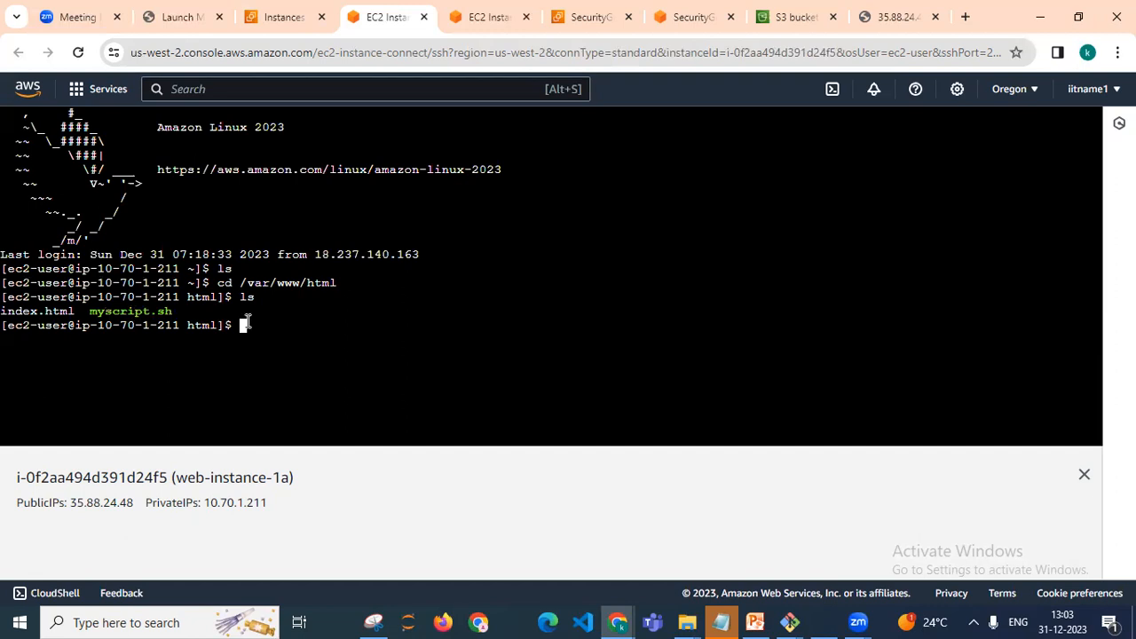
text(cd)
text(t )
text(my)
text(scr)
text(ipt.)
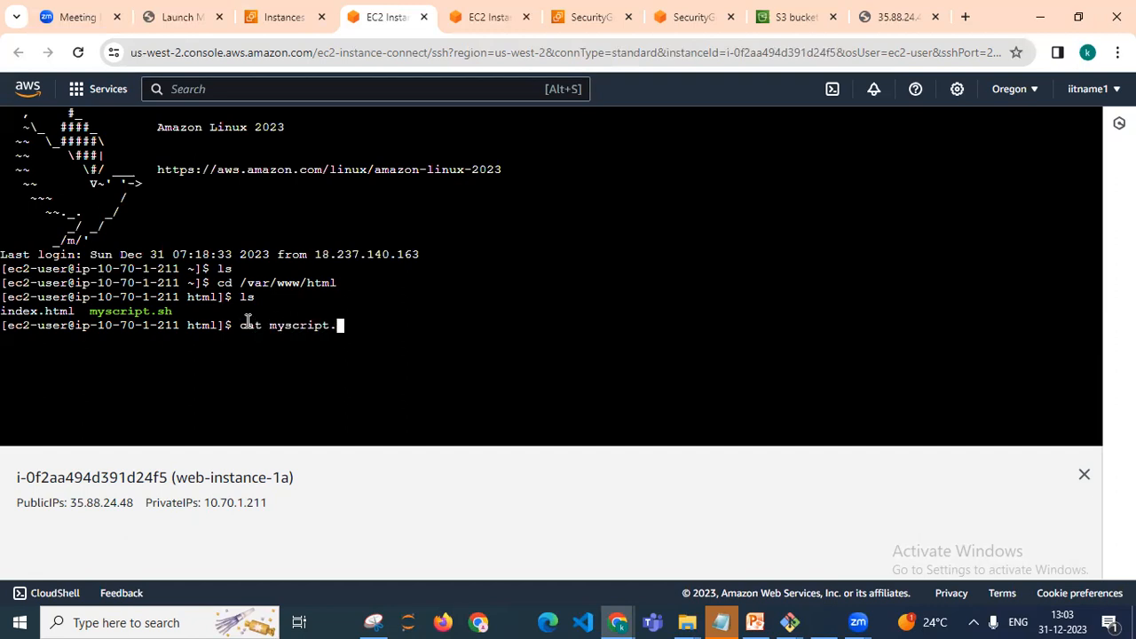
text(sh)
key(Return)
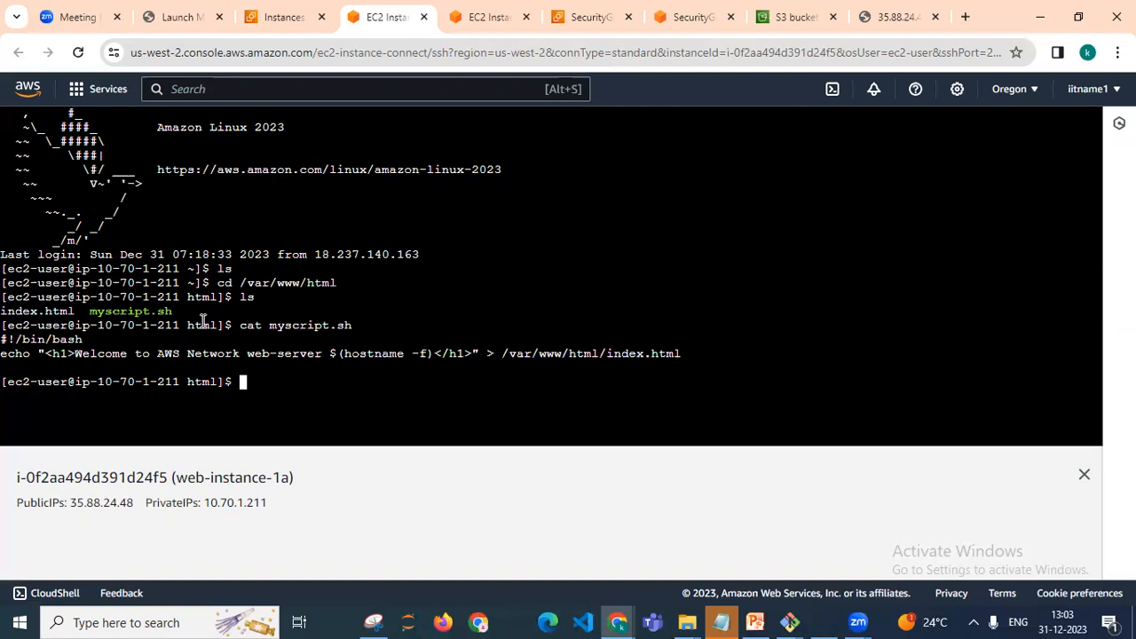
Copy web-instance-1a's public IPv4 address and open it in a new browser tab
click(275, 26)
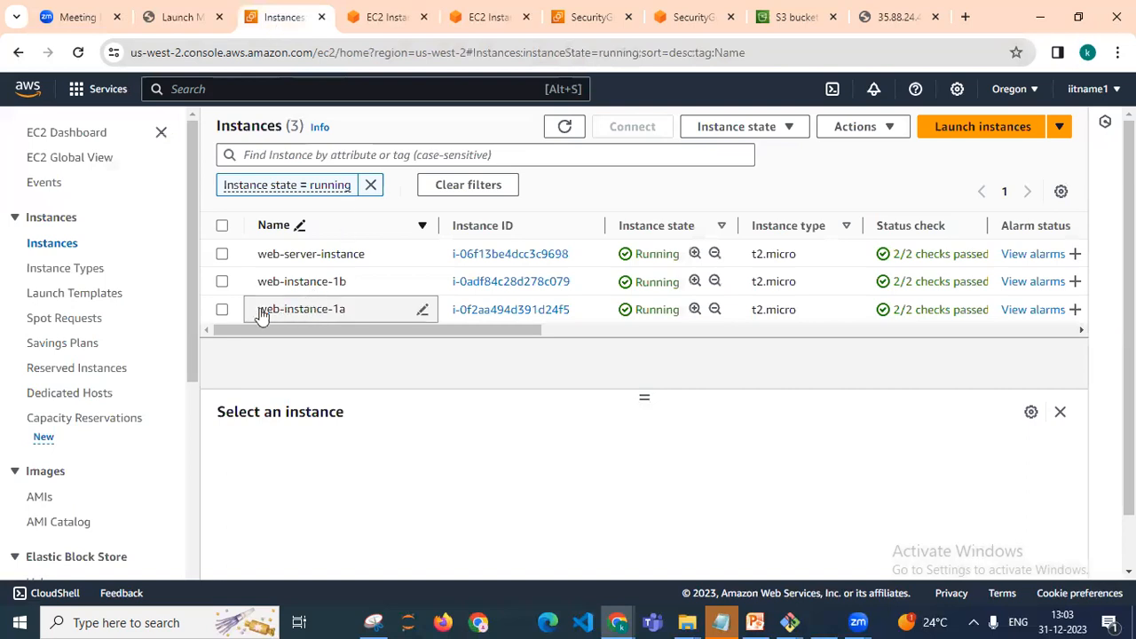
click(224, 311)
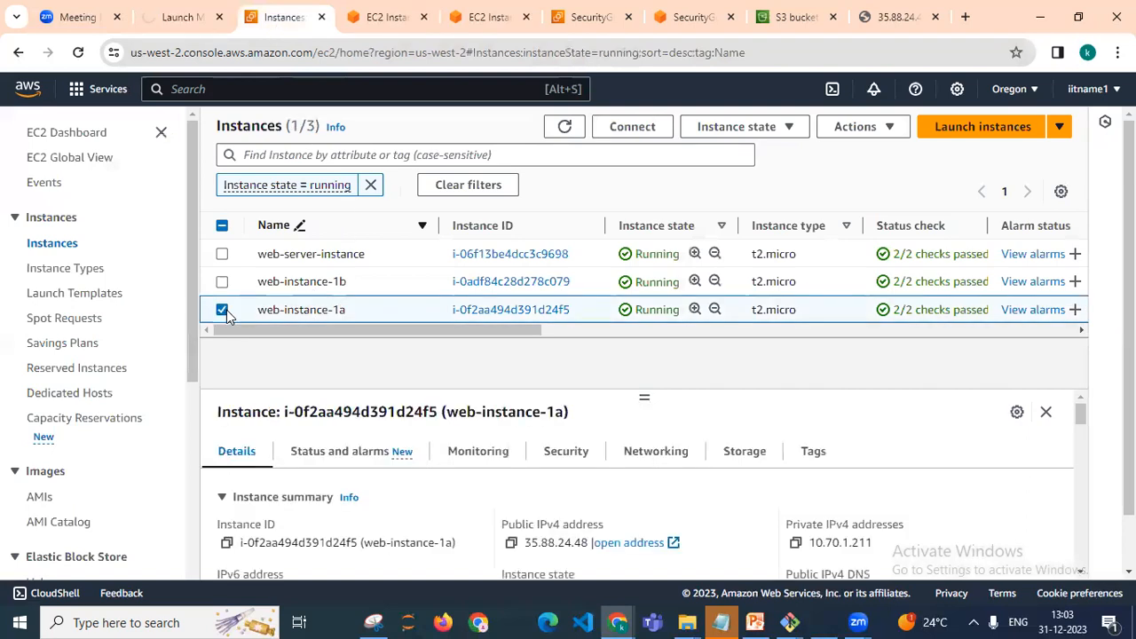
click(511, 543)
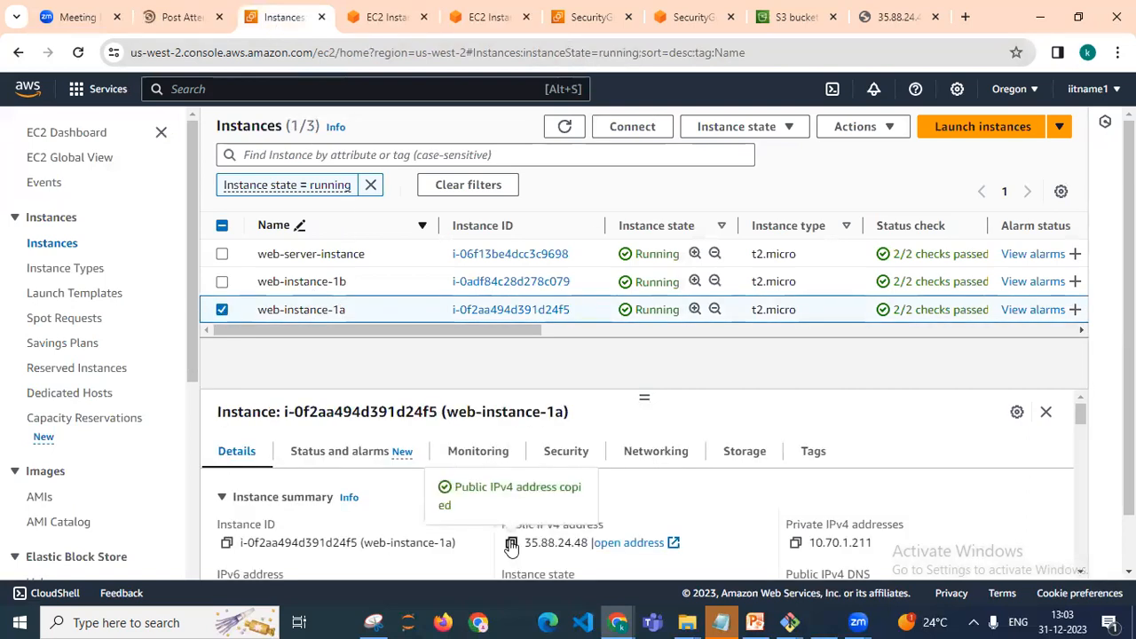
click(965, 17)
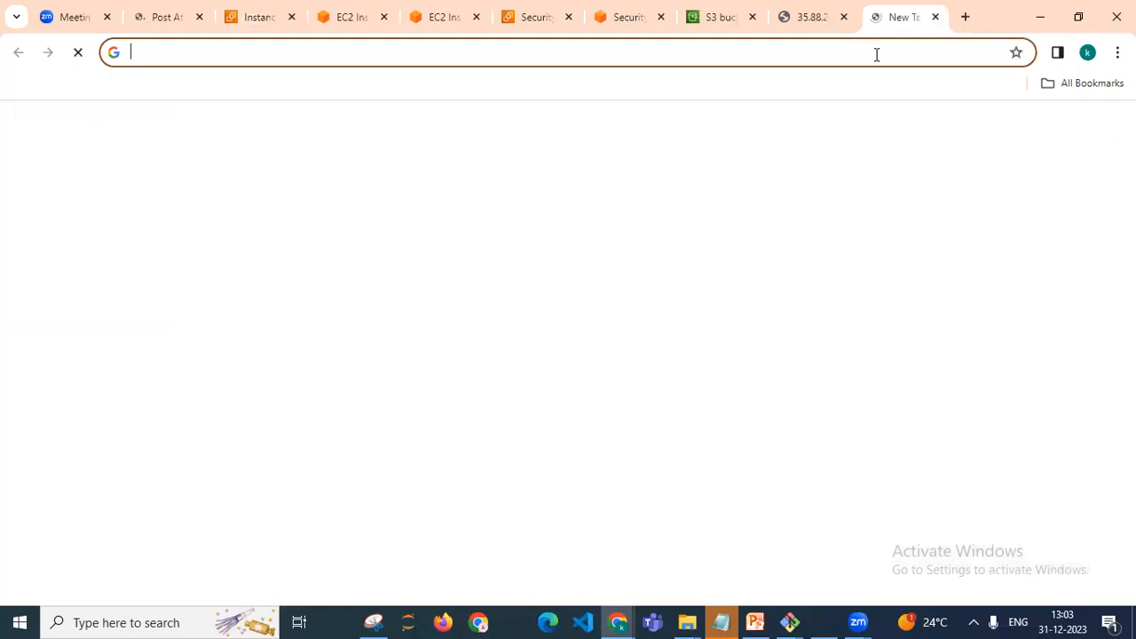
key(ctrl+v)
key(Return)
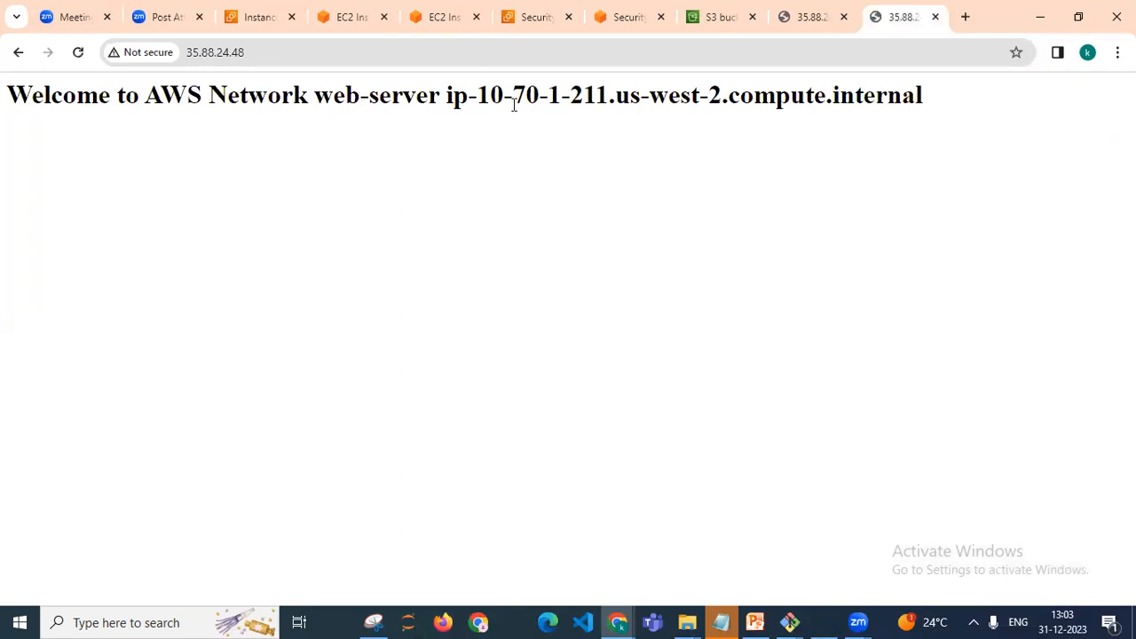
Copy web-instance-1b's public IPv4 address and open it in a new browser tab
click(360, 23)
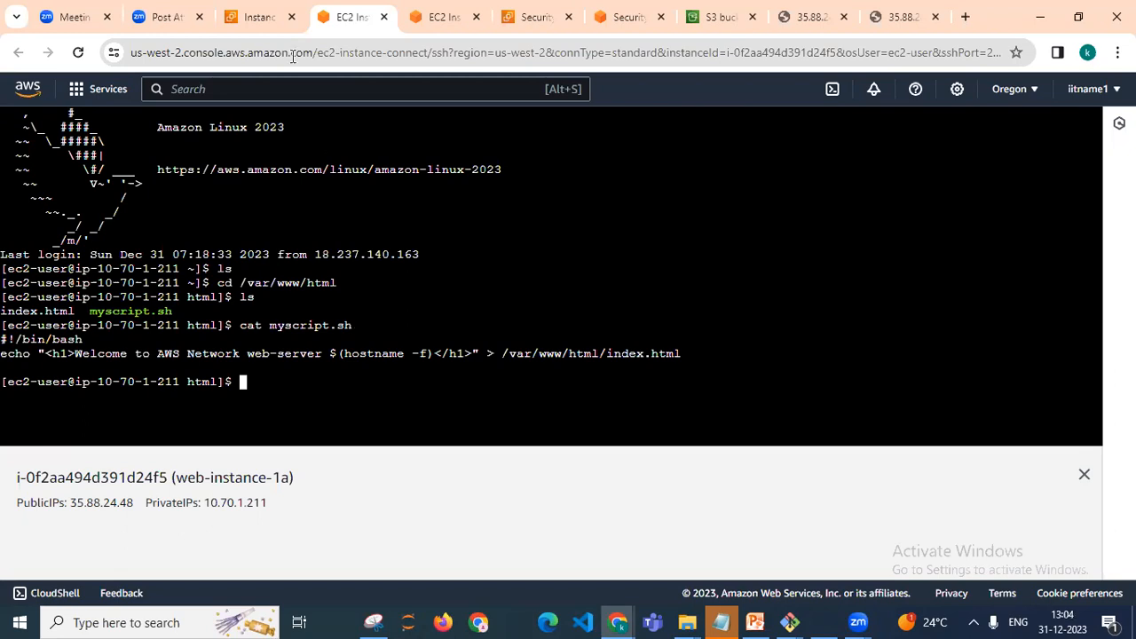
click(259, 17)
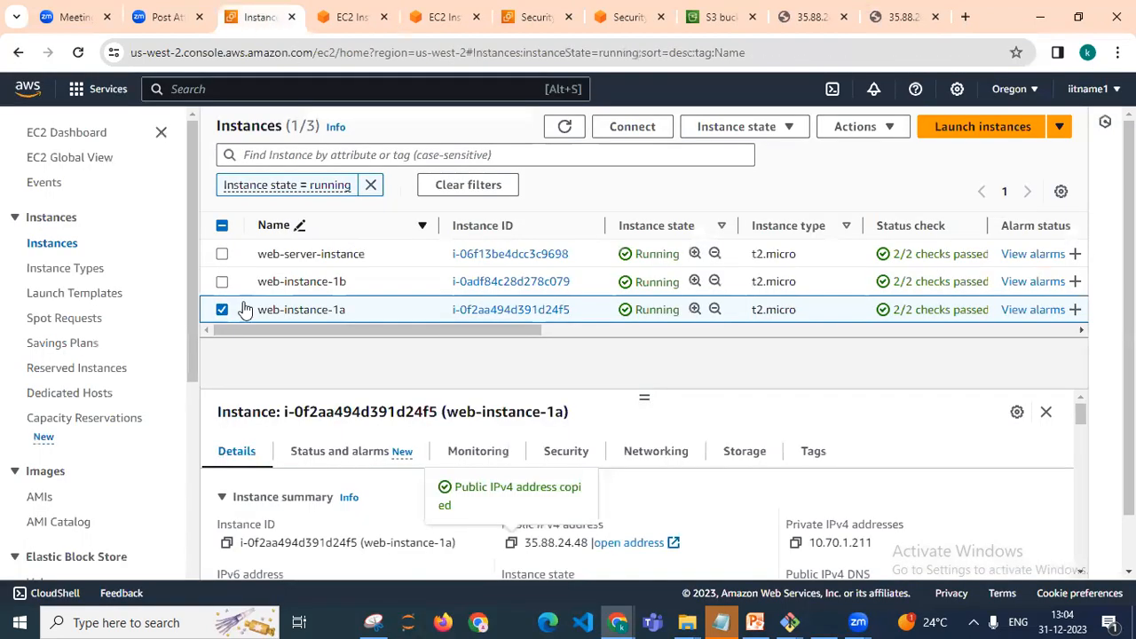
click(222, 309)
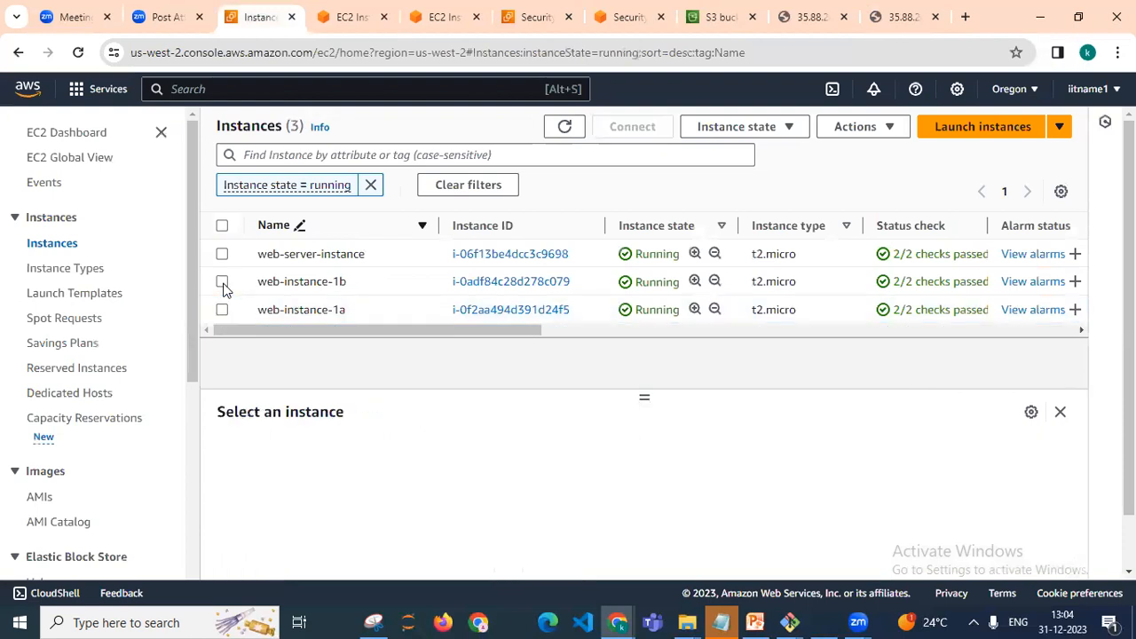
click(222, 282)
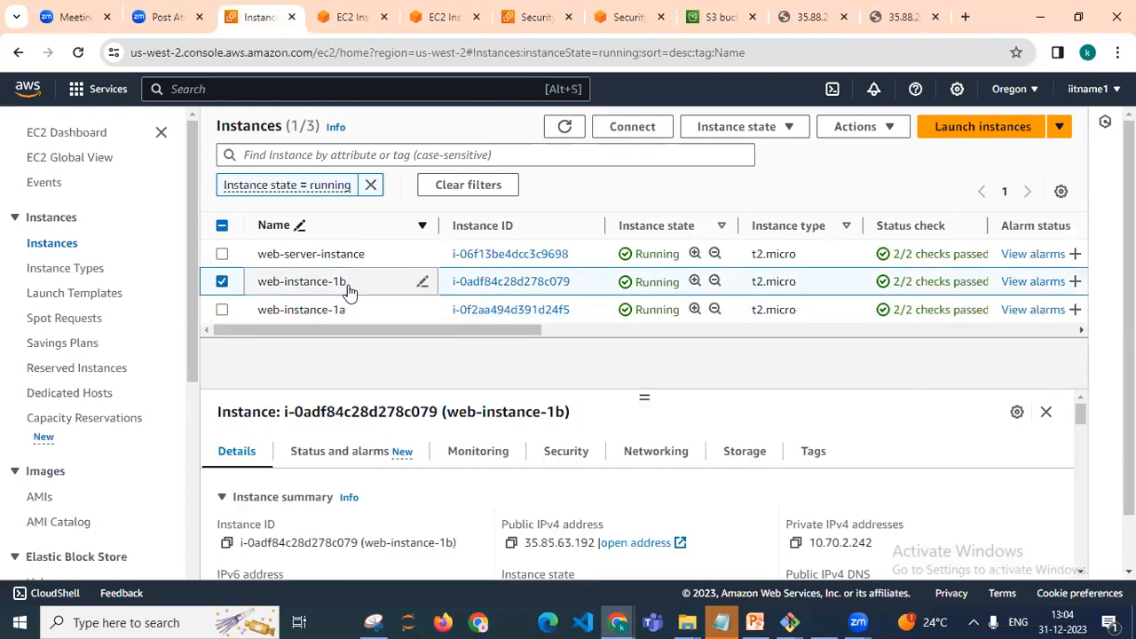
click(513, 544)
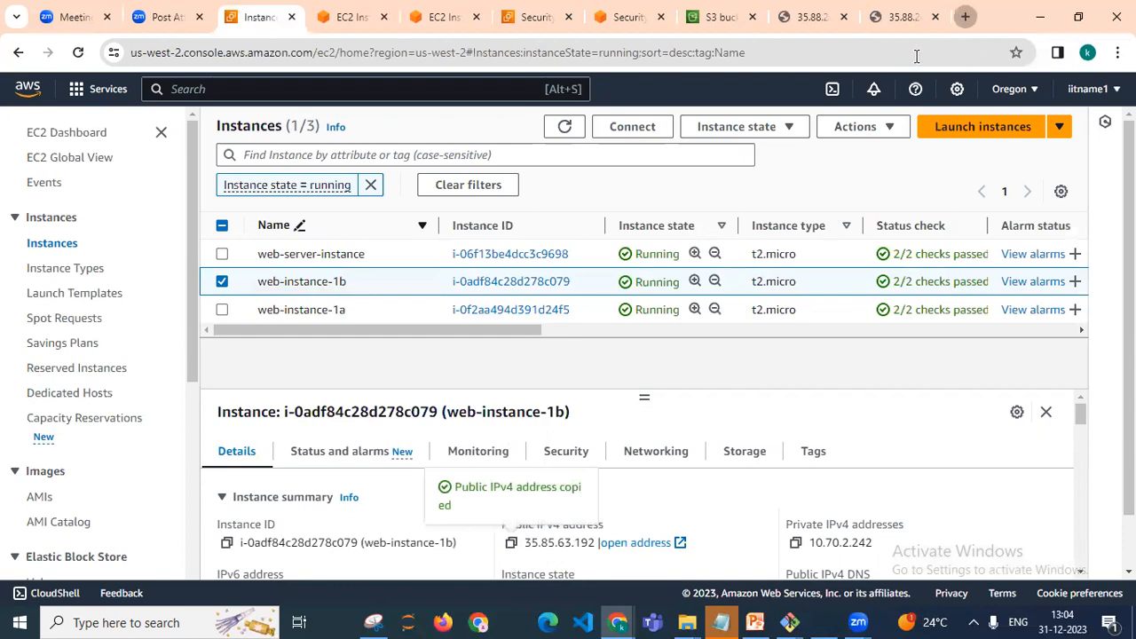
key(ctrl+t)
key(ctrl+v)
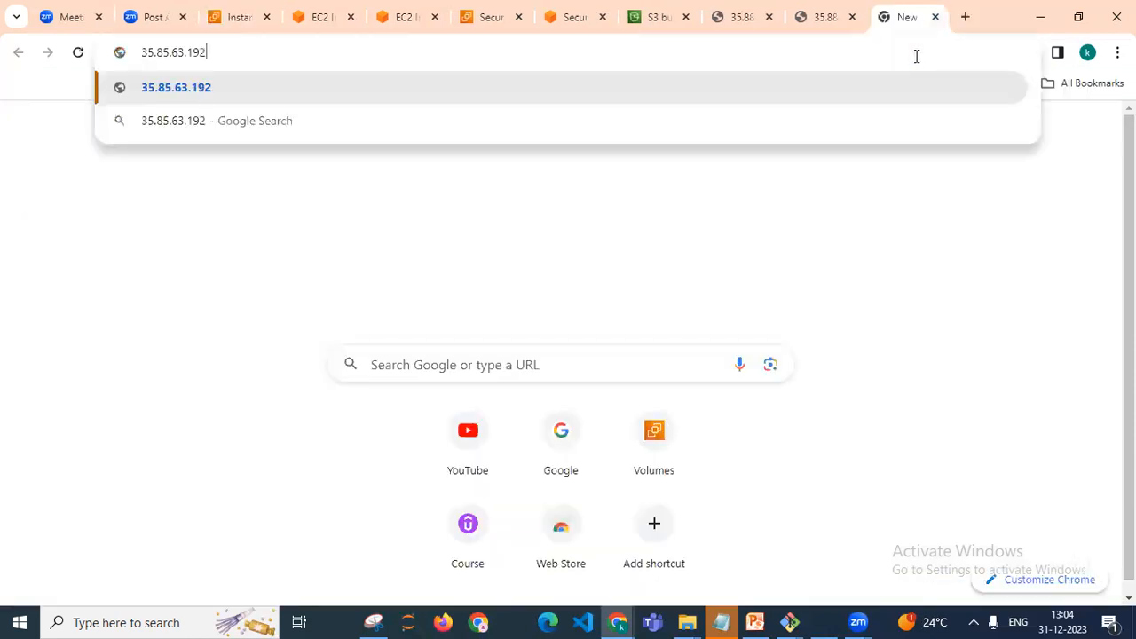
key(Return)
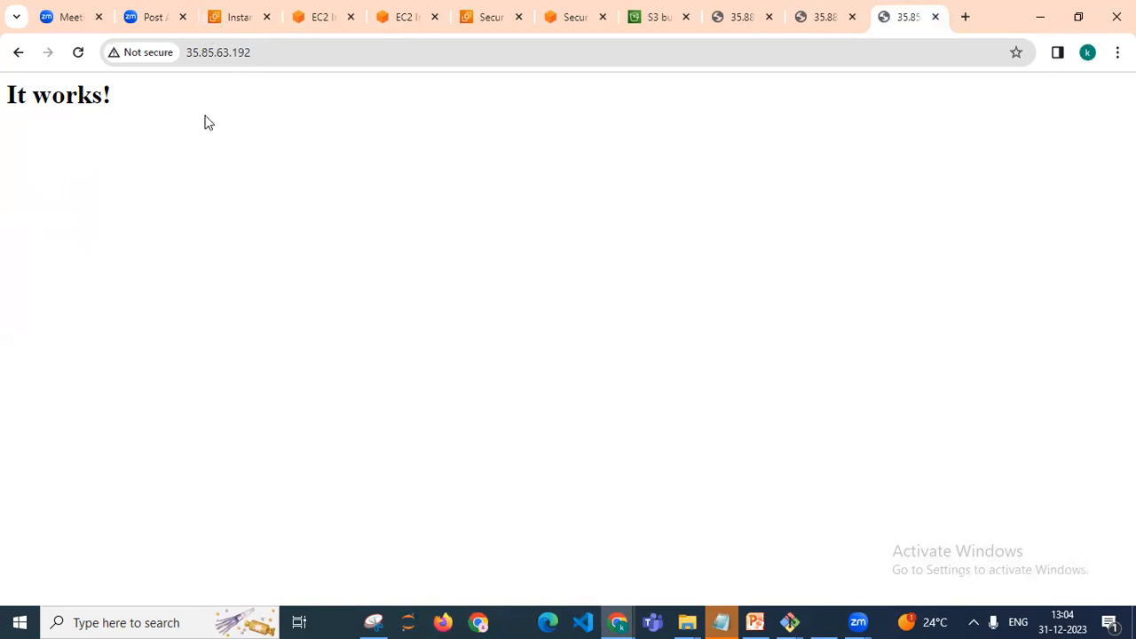
Connect to web-instance-1b through EC2 Instance Connect as ec2-user
click(230, 19)
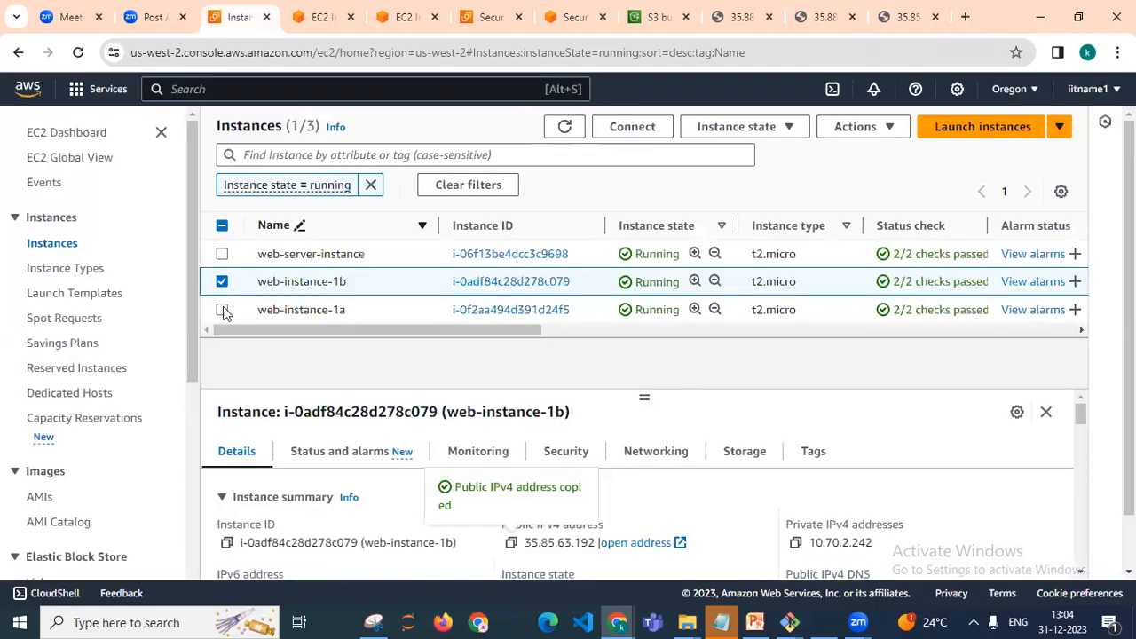
click(664, 134)
click(652, 135)
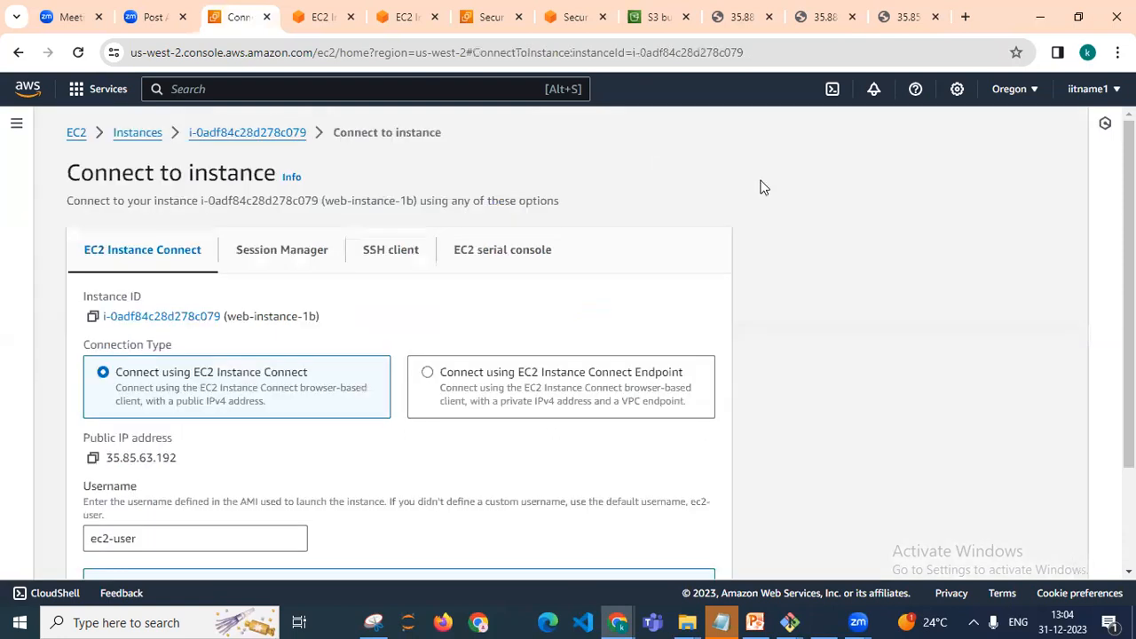
scroll(568, 346, down, 2)
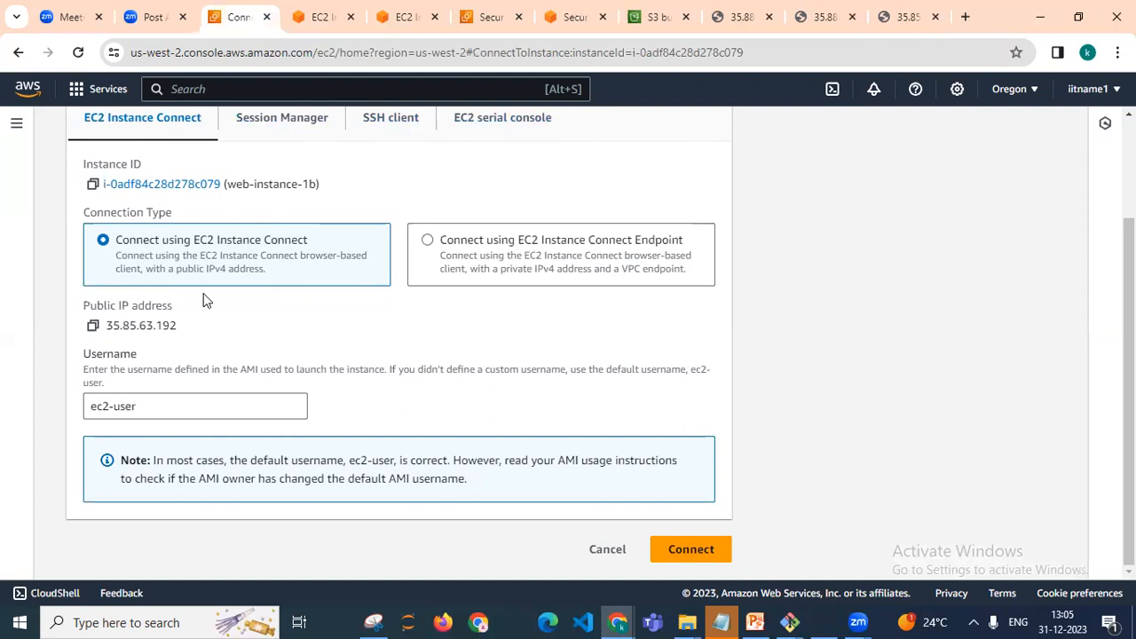
click(685, 551)
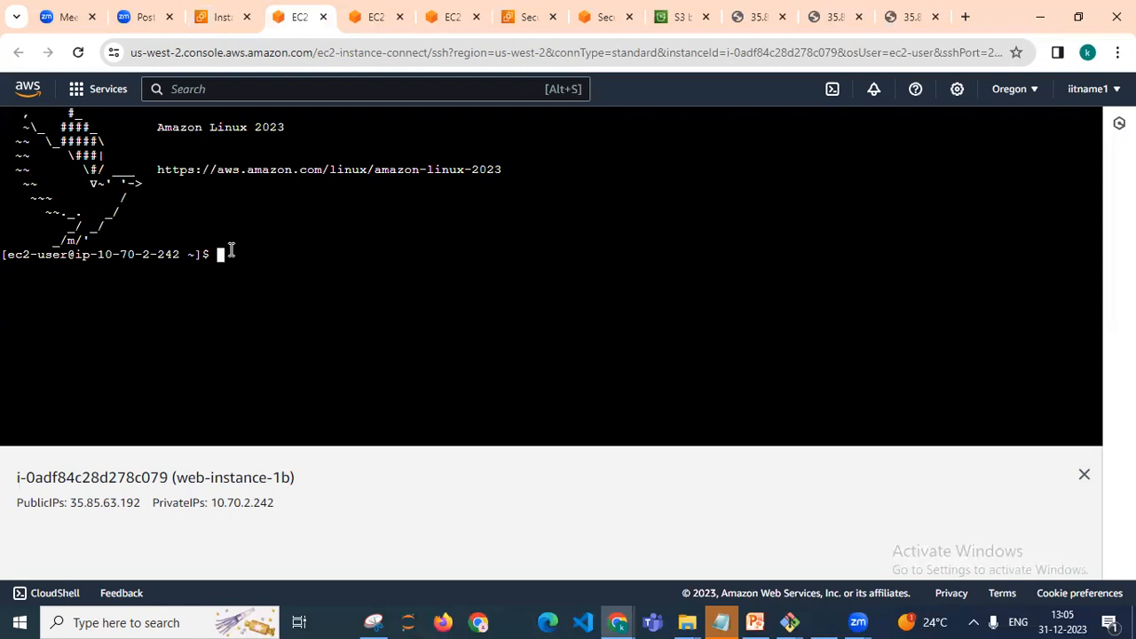
Print the working directory and check the httpd service status on web-instance-1b
text(pwd)
key(Return)
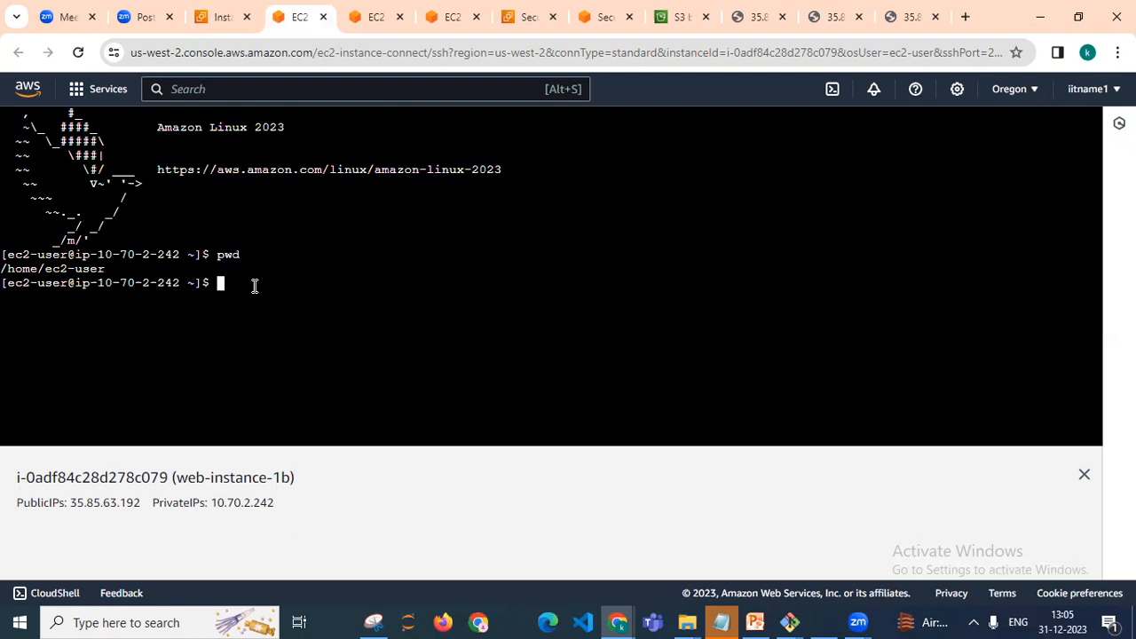
text(systemctl status httpd)
key(Return)
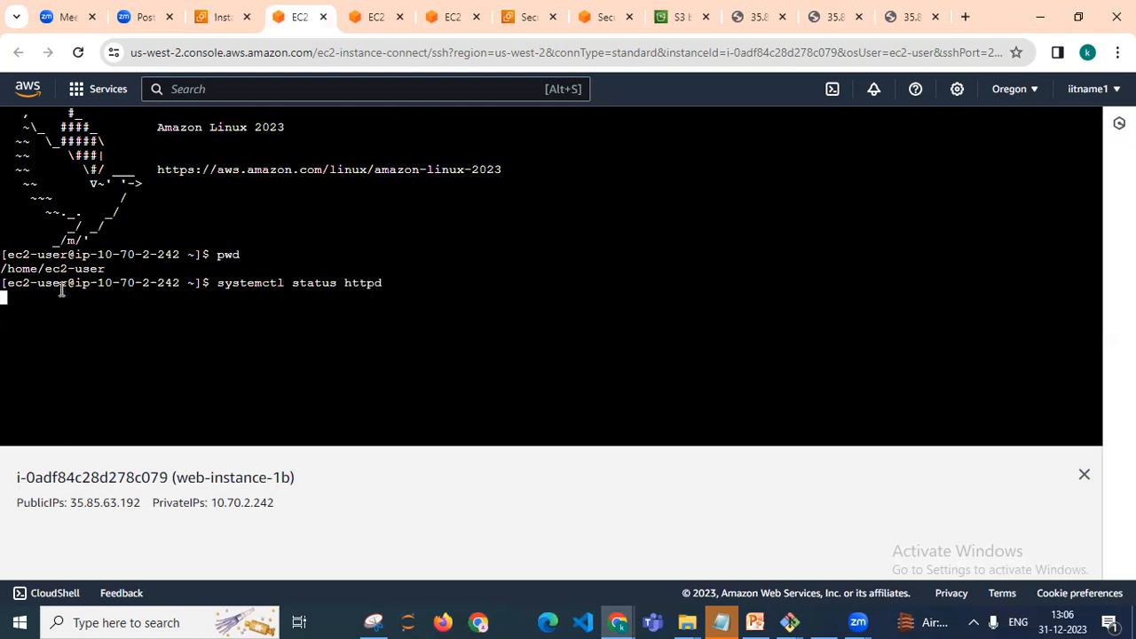
drag(36, 198, 217, 200)
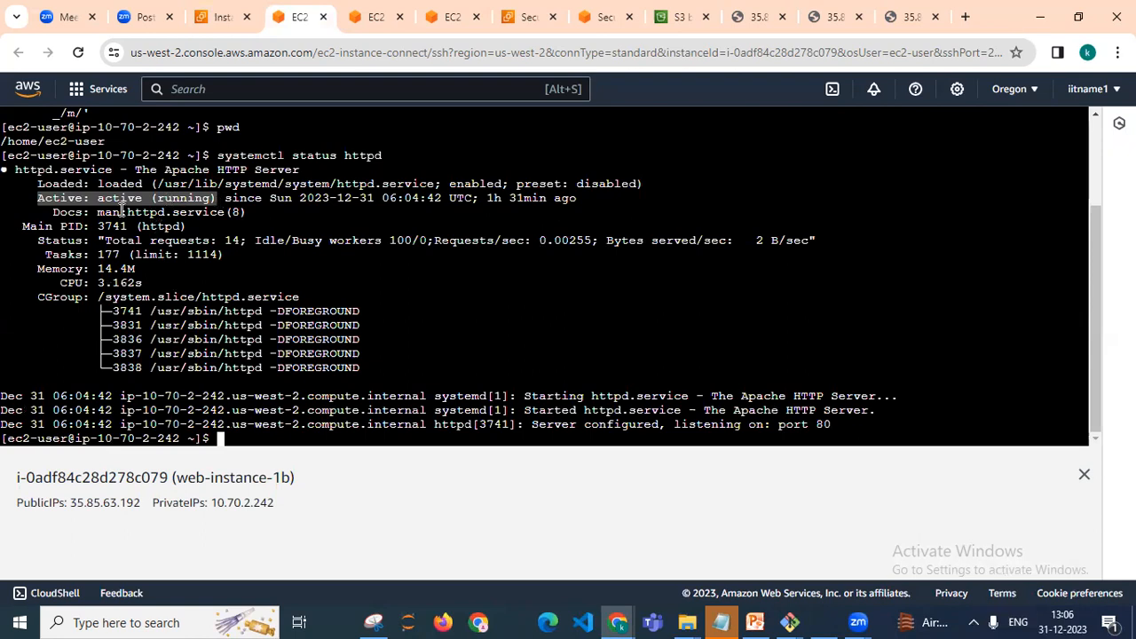
Enlarge the terminal view and examine the httpd service's Active status line
click(122, 207)
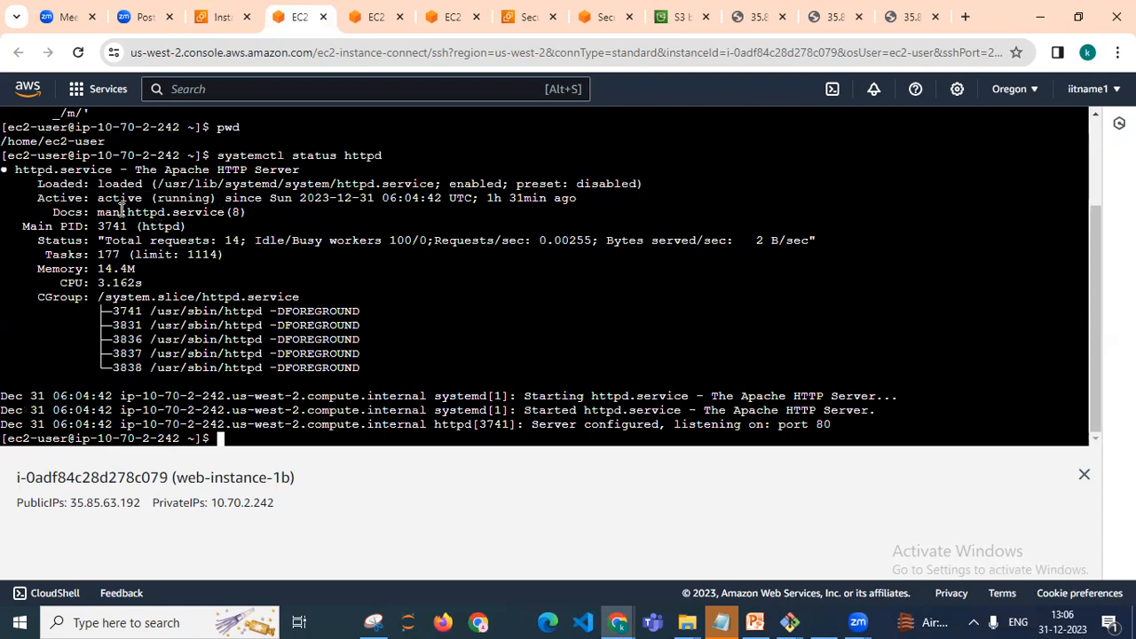
key(ctrl+plus)
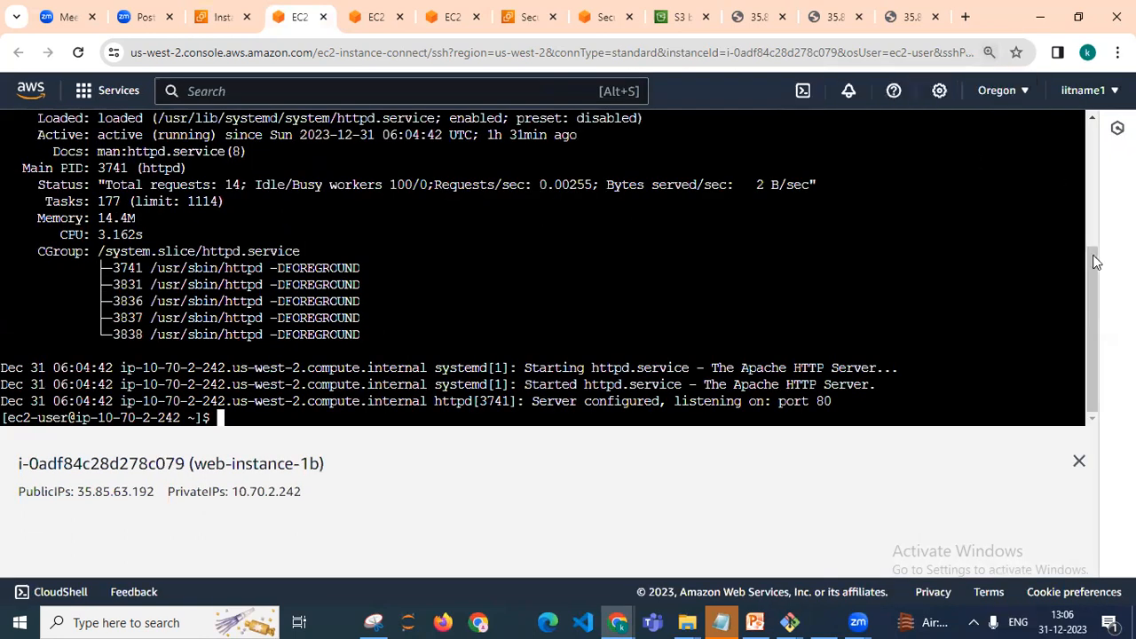
drag(1093, 251, 1087, 227)
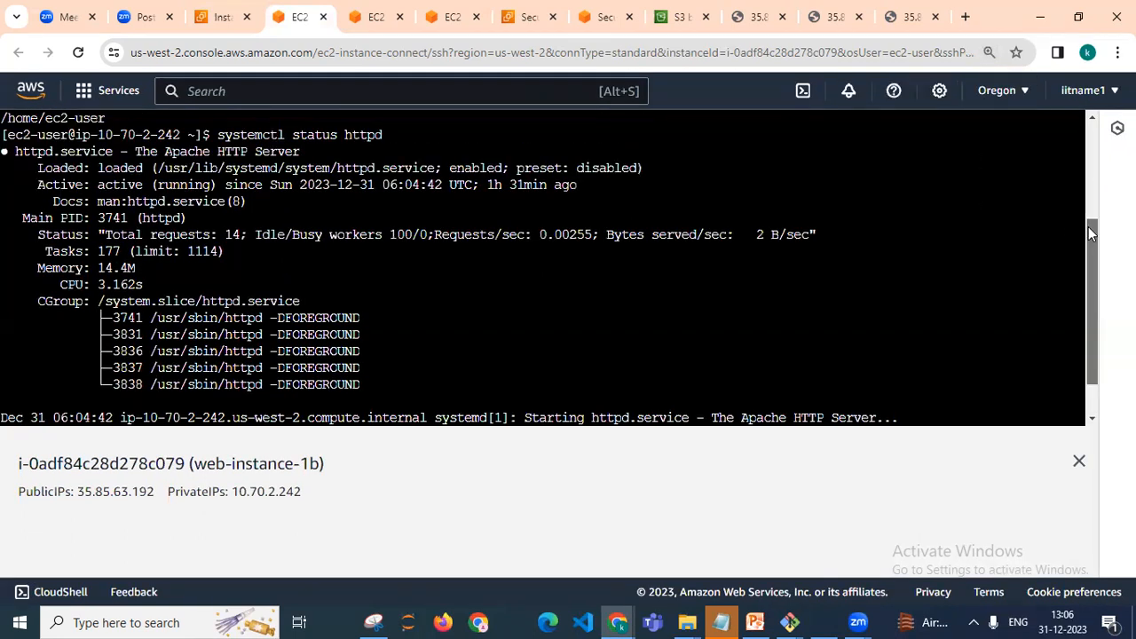
click(417, 217)
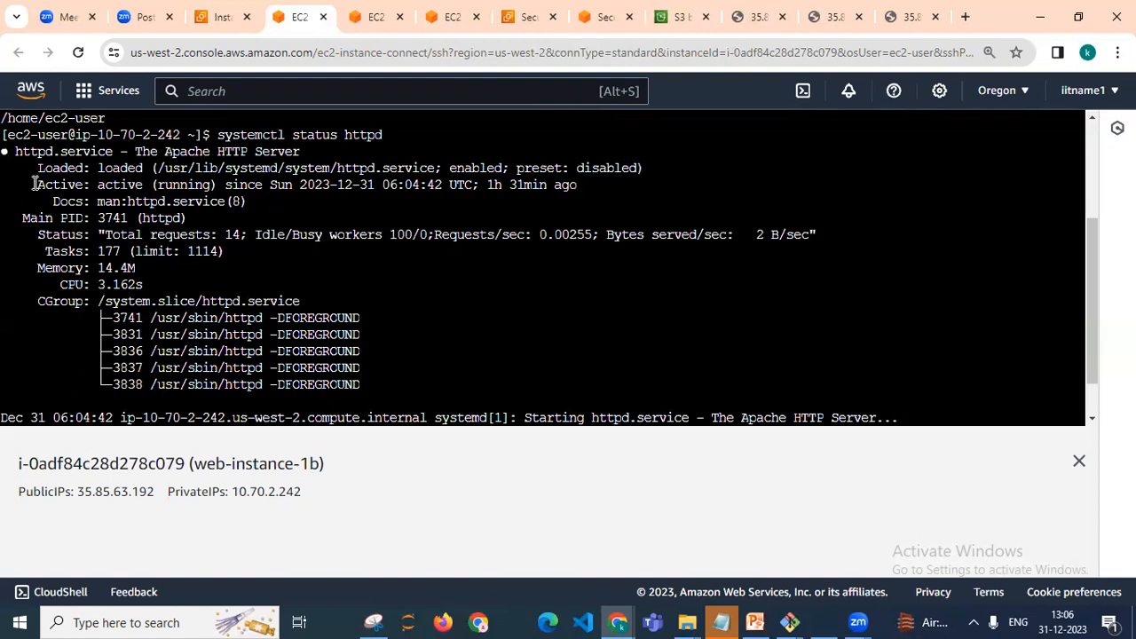
drag(37, 185, 594, 187)
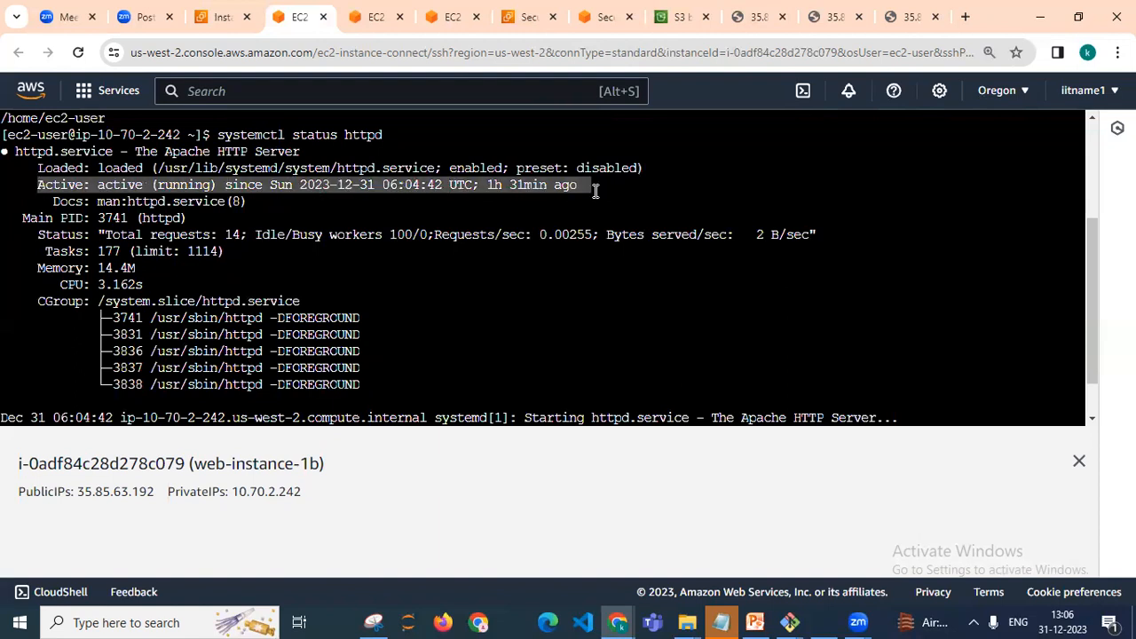
scroll(1092, 344, down, 2)
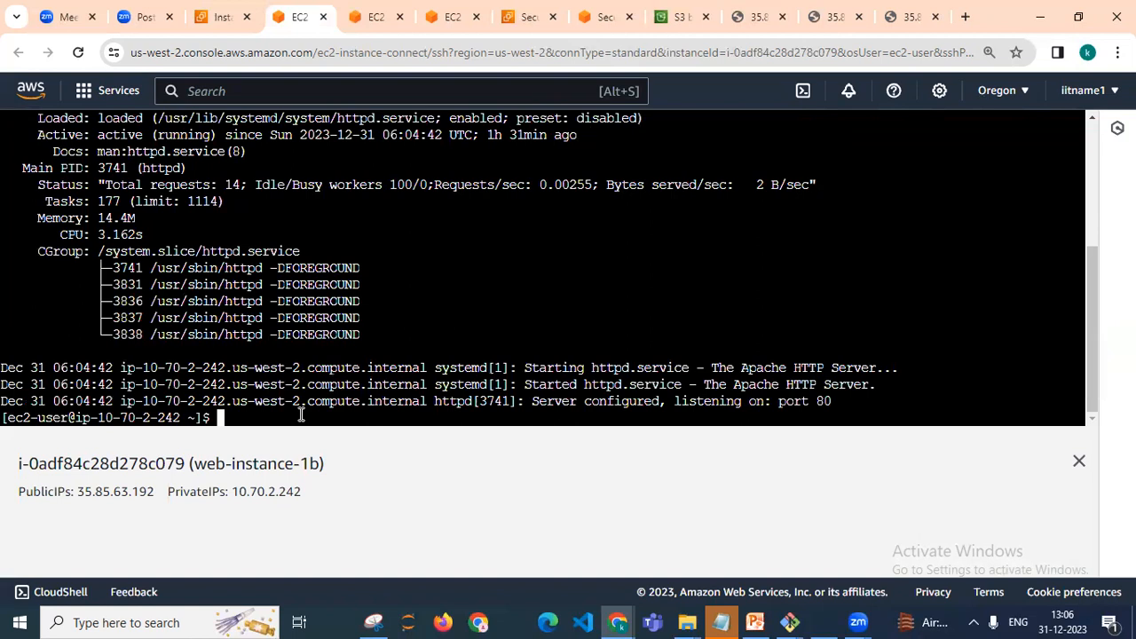
Change into the /var/www/html directory and list its contents
text(cd /var/www/html)
key(Return)
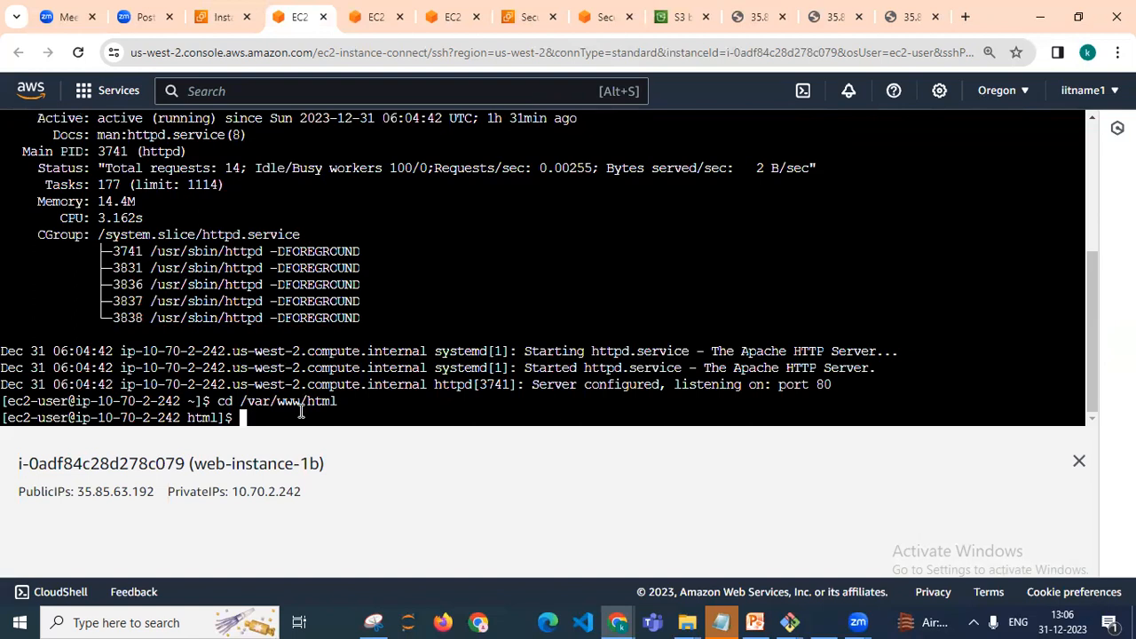
text(ls)
key(Return)
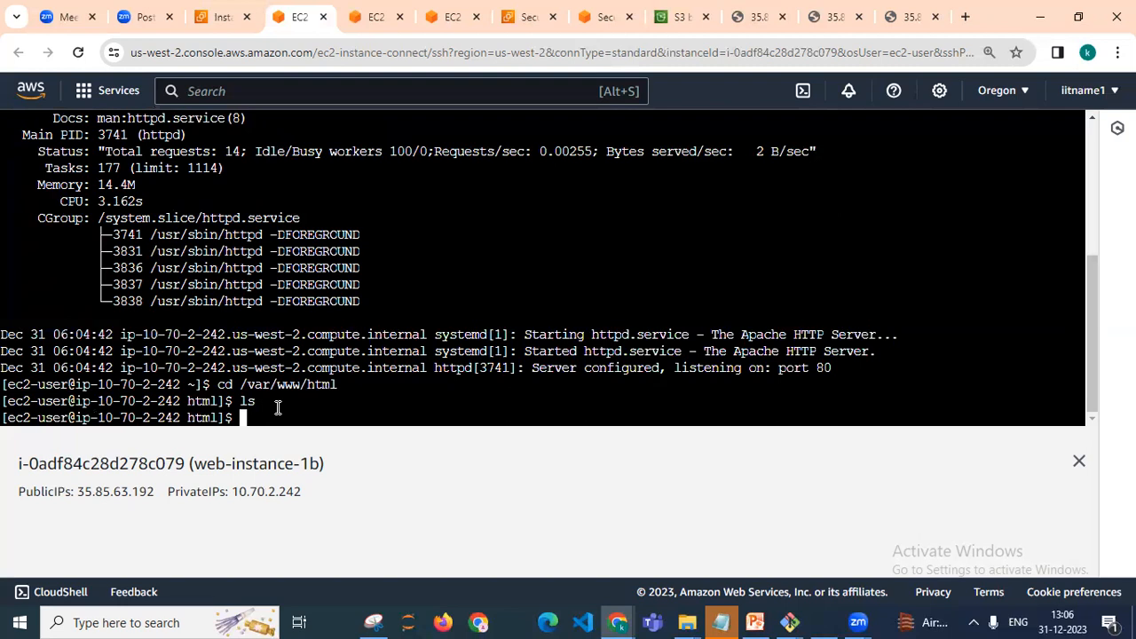
Open a new file named myscript.sh in nano with sudo
text(sudo)
key(BackSpace)
key(BackSpace)
key(BackSpace)
key(BackSpace)
text(sudo nano myscript.sh)
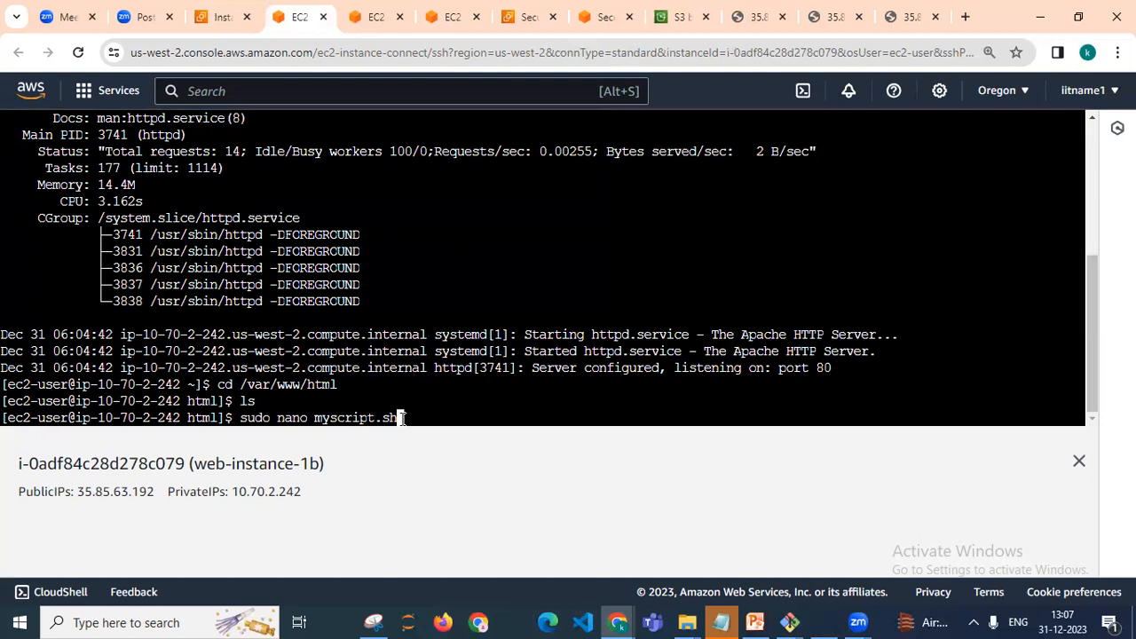
key(Return)
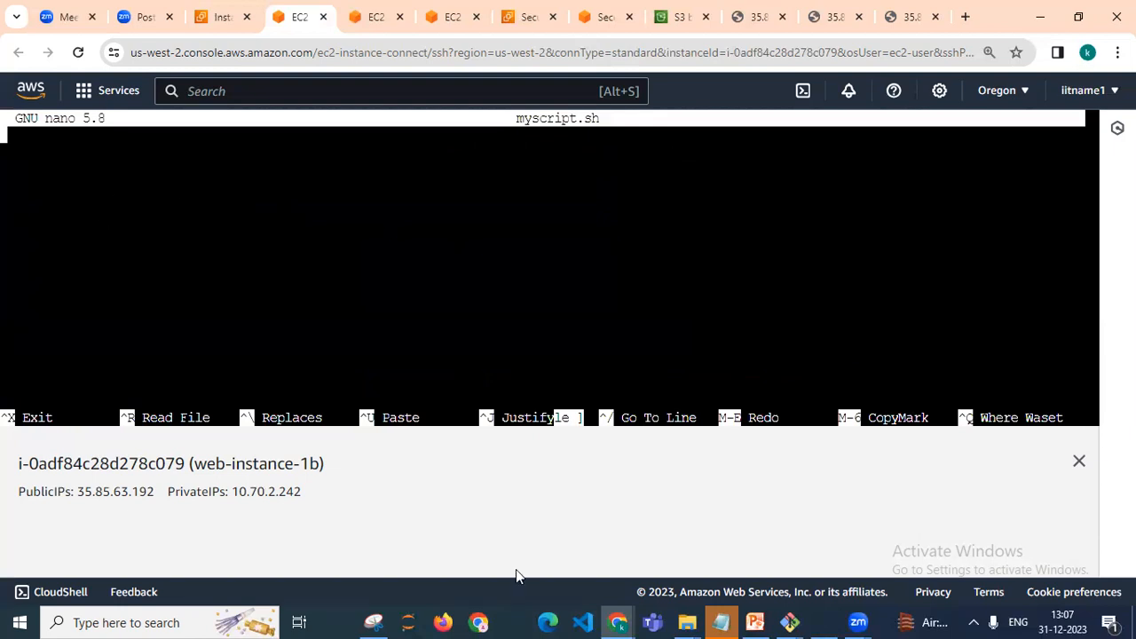
Copy the two-line bash script that echoes the welcome heading into index.html from Notepad, paste it into myscript.sh, and save
click(733, 619)
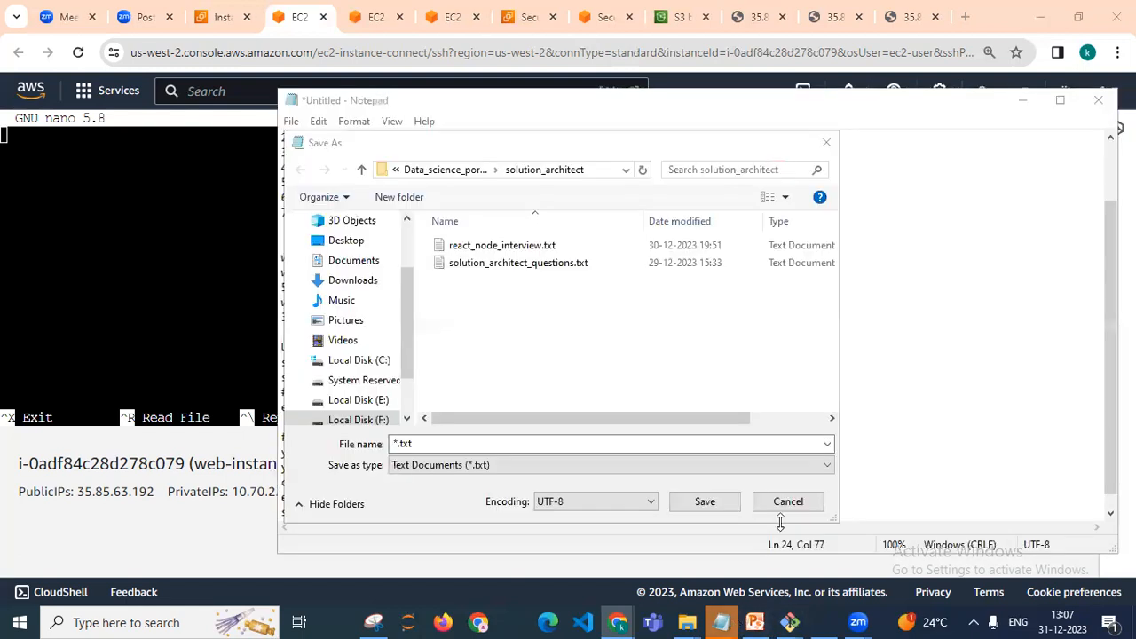
key(Escape)
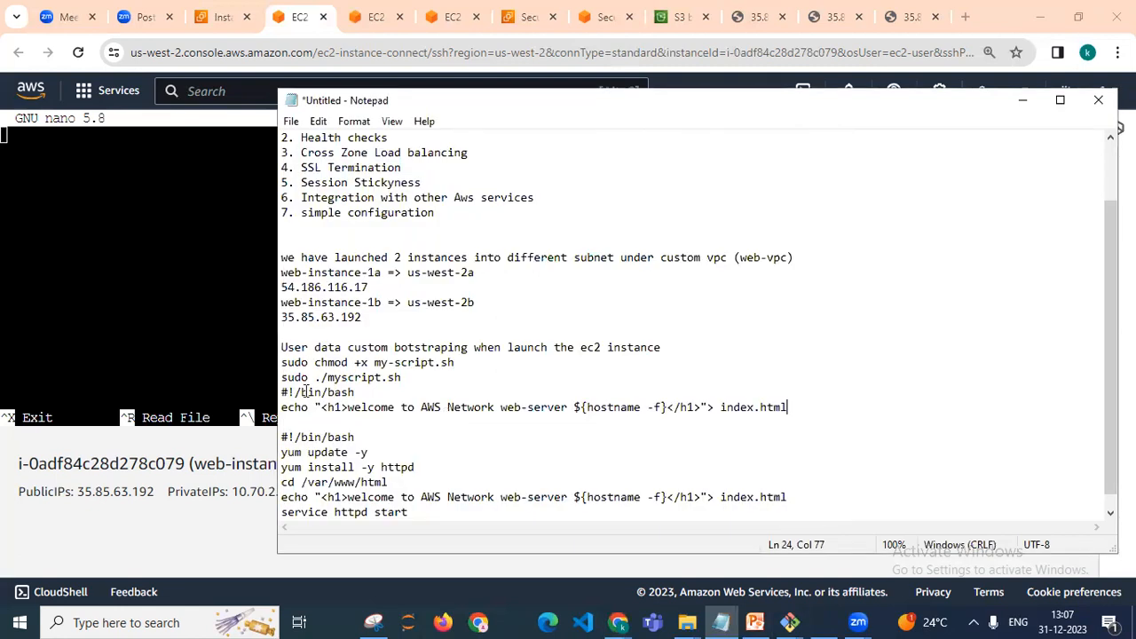
click(296, 391)
click(283, 394)
double_click(327, 392)
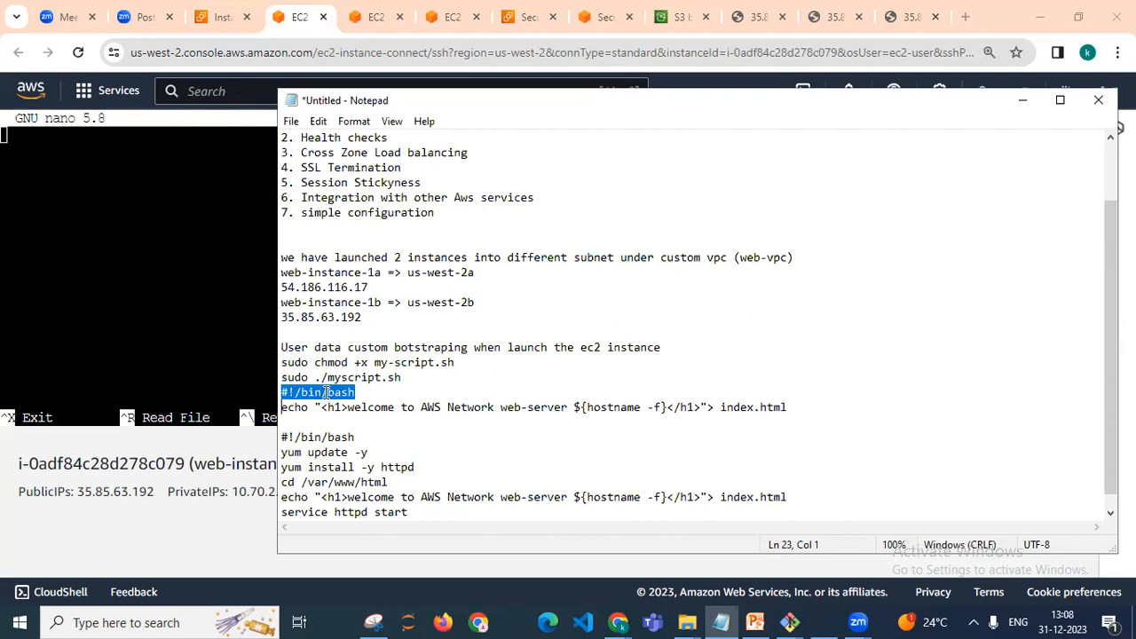
key(shift+Right)
key(shift+Right)
key(shift+Right)
key(shift+Right)
key(shift+Right)
key(shift+Right)
key(shift+Right)
key(shift+Right)
key(shift+Right)
key(shift+Right)
key(shift+Right)
key(shift+Right)
key(shift+Right)
key(shift+Right)
key(shift+Right)
key(shift+Right)
key(shift+Right)
key(shift+Right)
key(shift+Right)
key(shift+Right)
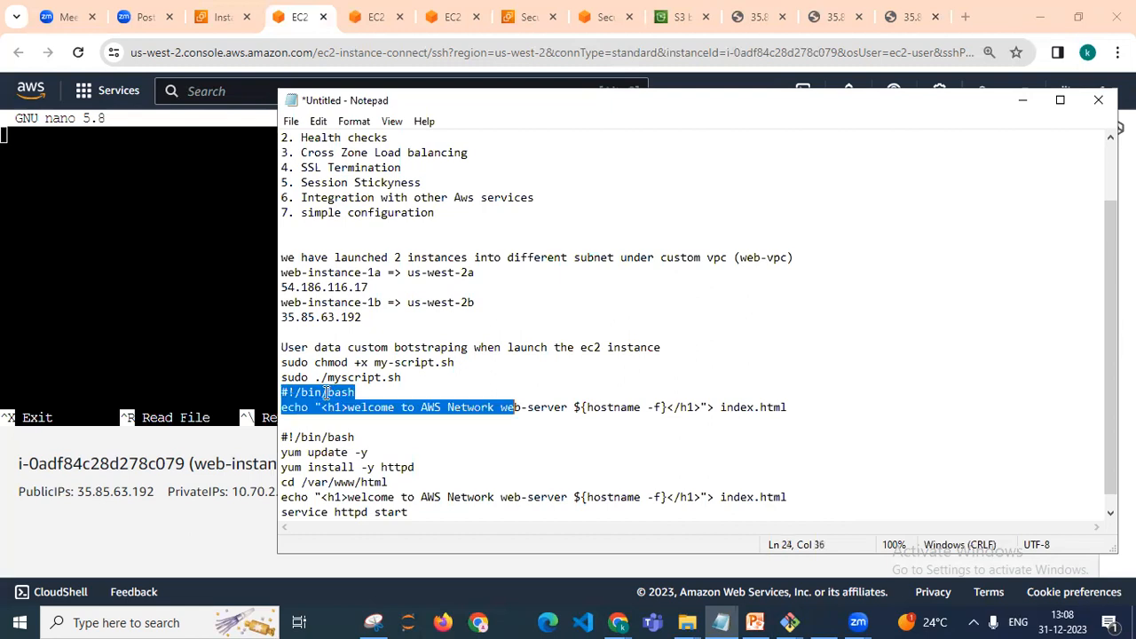
key(shift+Right)
key(shift+Right)
key(shift+Right)
key(shift+Right)
key(shift+Right)
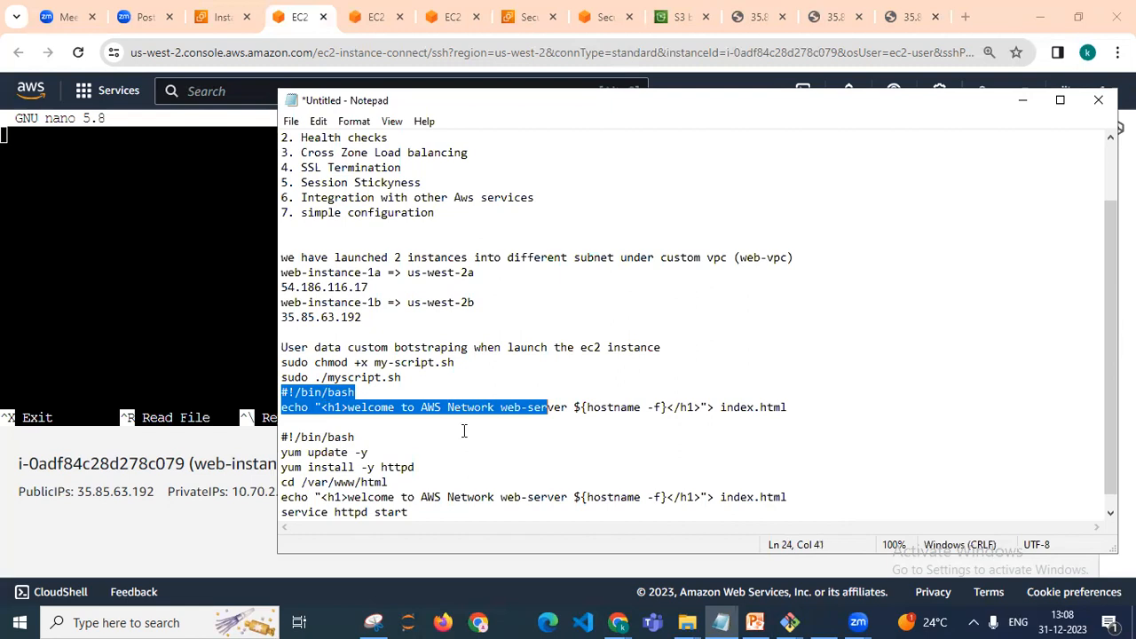
key(shift+Right)
key(shift+Right)
key(shift+Right)
key(shift+Right)
key(shift+Right)
key(shift+Right)
key(shift+Right)
key(shift+Right)
key(shift+Right)
key(shift+Right)
key(shift+Right)
key(shift+Right)
key(shift+Right)
key(shift+Right)
key(shift+Right)
key(shift+Right)
key(shift+Right)
key(shift+Right)
key(shift+Right)
key(shift+Right)
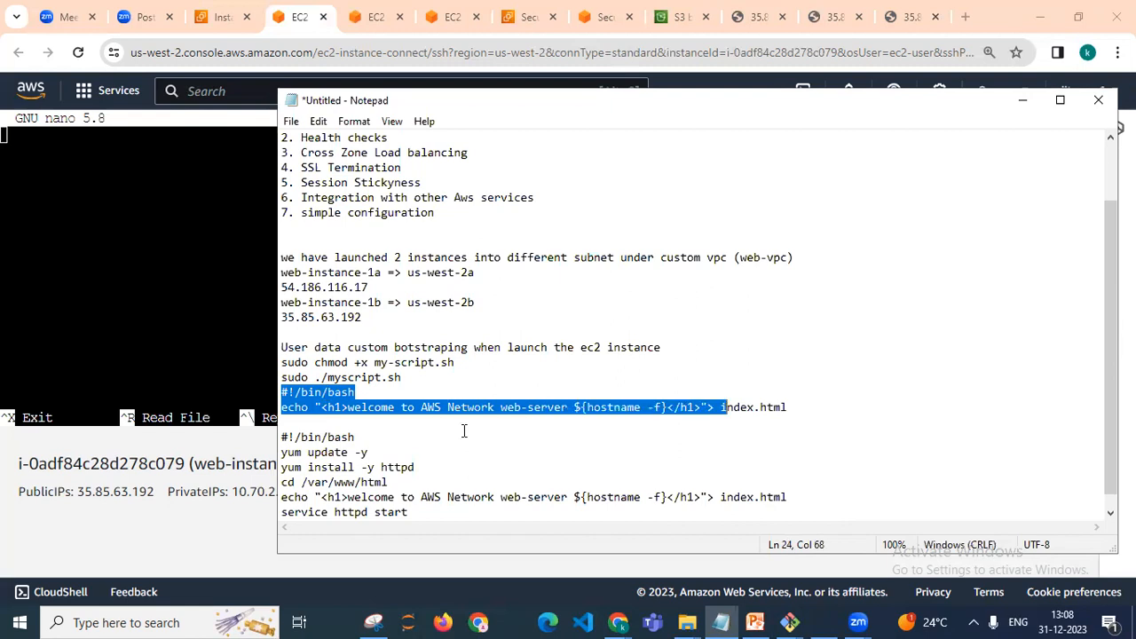
key(shift+Right)
key(shift+Right)
key(shift+Right)
key(shift+Right)
key(shift+Right)
key(shift+Right)
key(shift+Right)
key(shift+Right)
key(shift+Right)
key(ctrl+c)
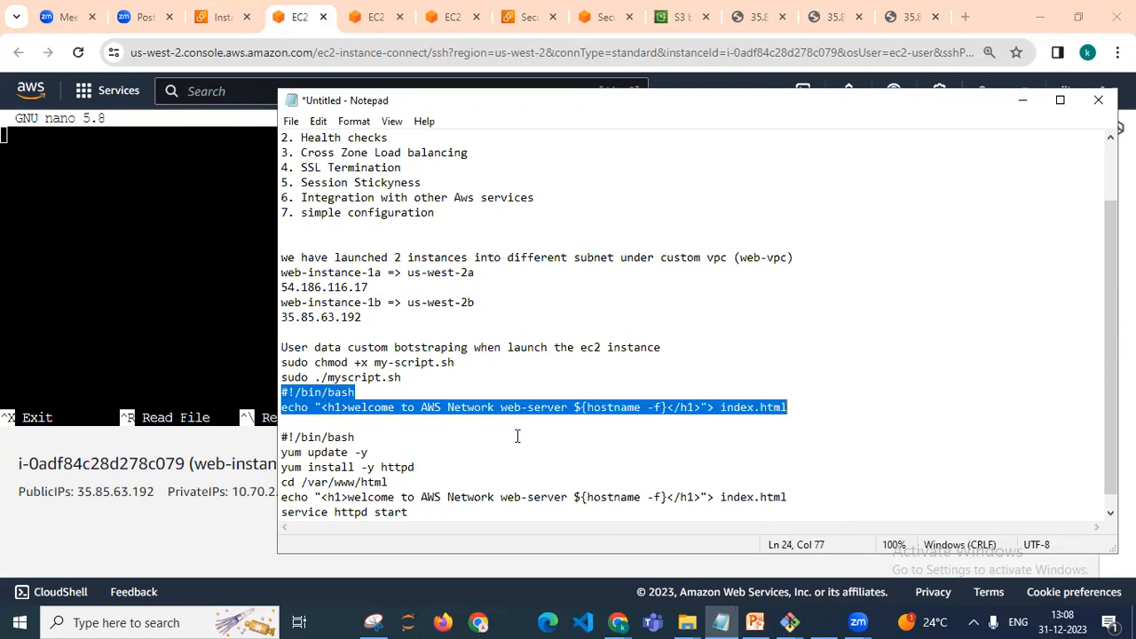
right_click(86, 162)
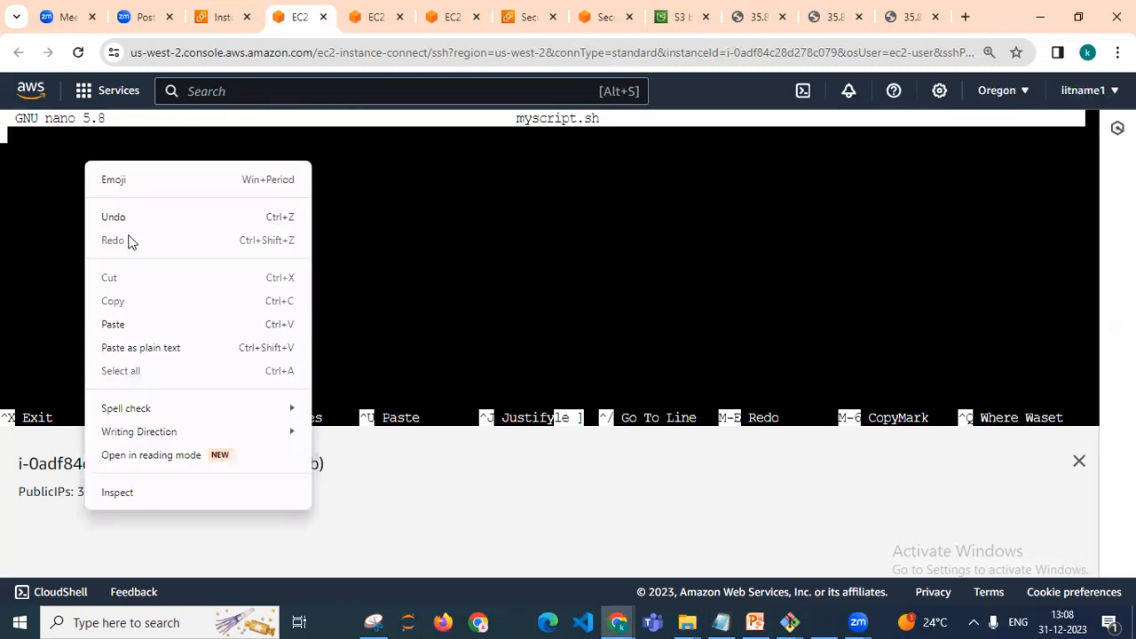
click(129, 324)
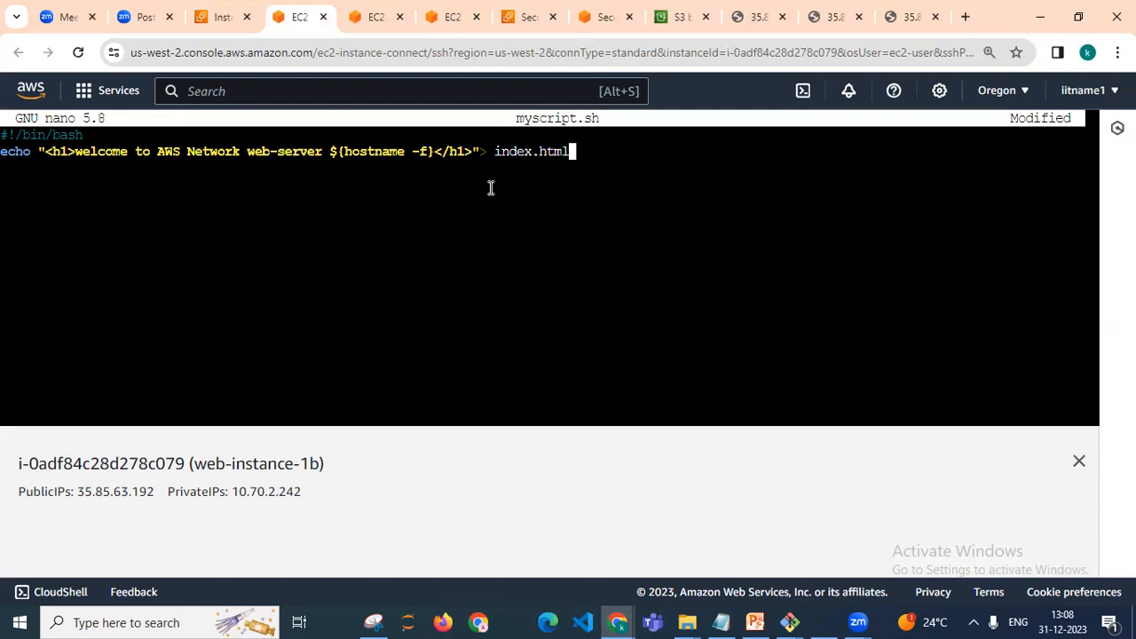
key(ctrl+x)
key(y)
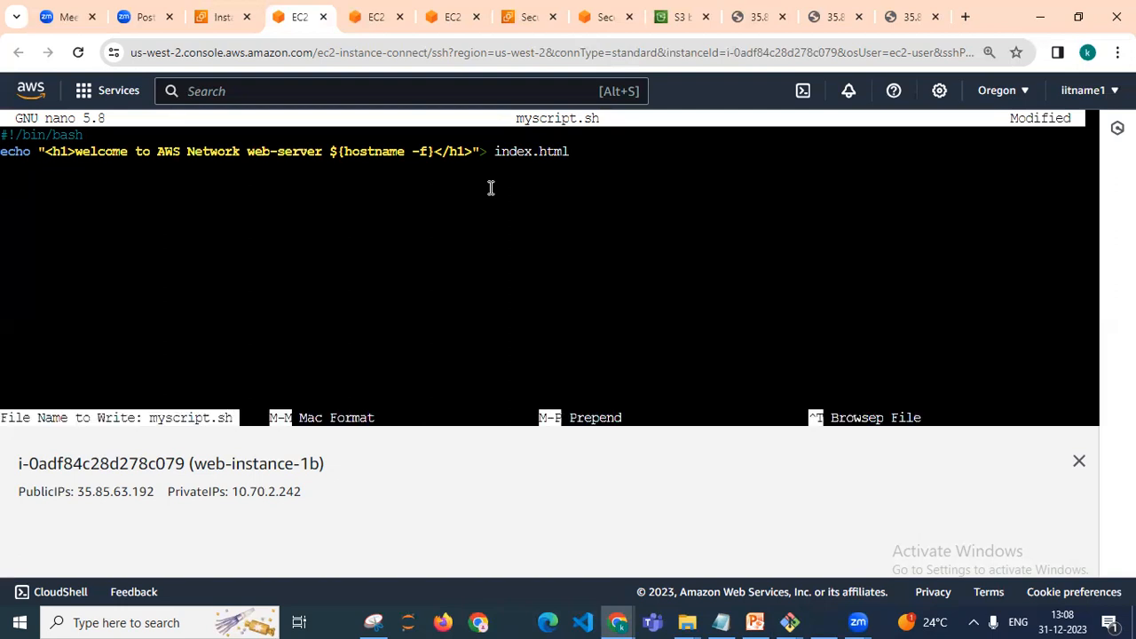
key(Return)
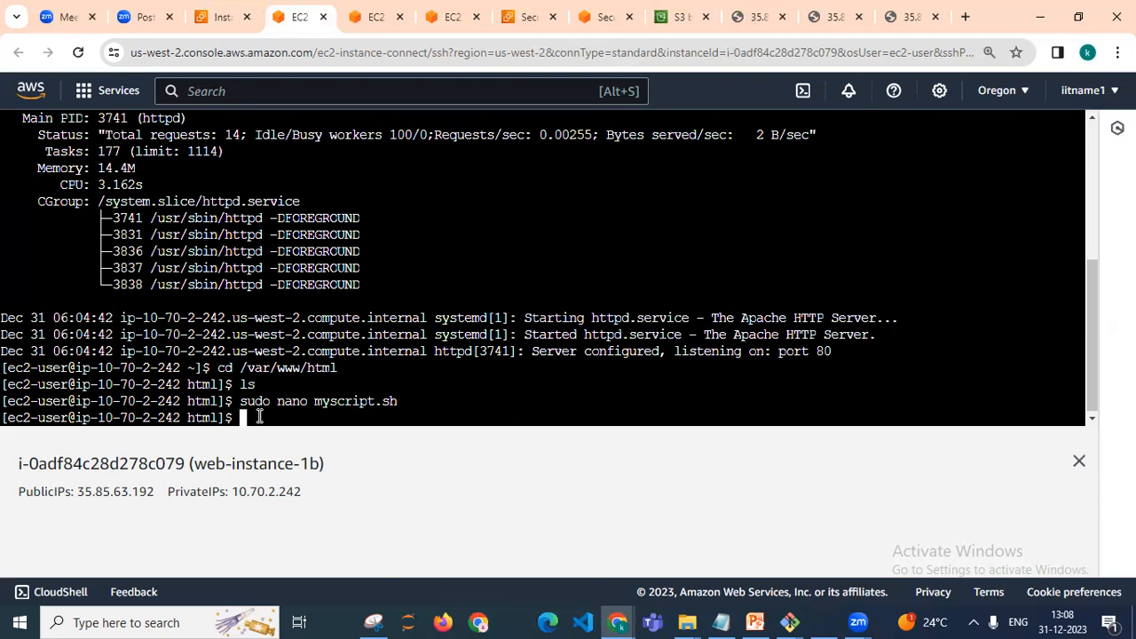
Display the contents of myscript.sh with cat
text(cat myscript.sh)
key(Return)
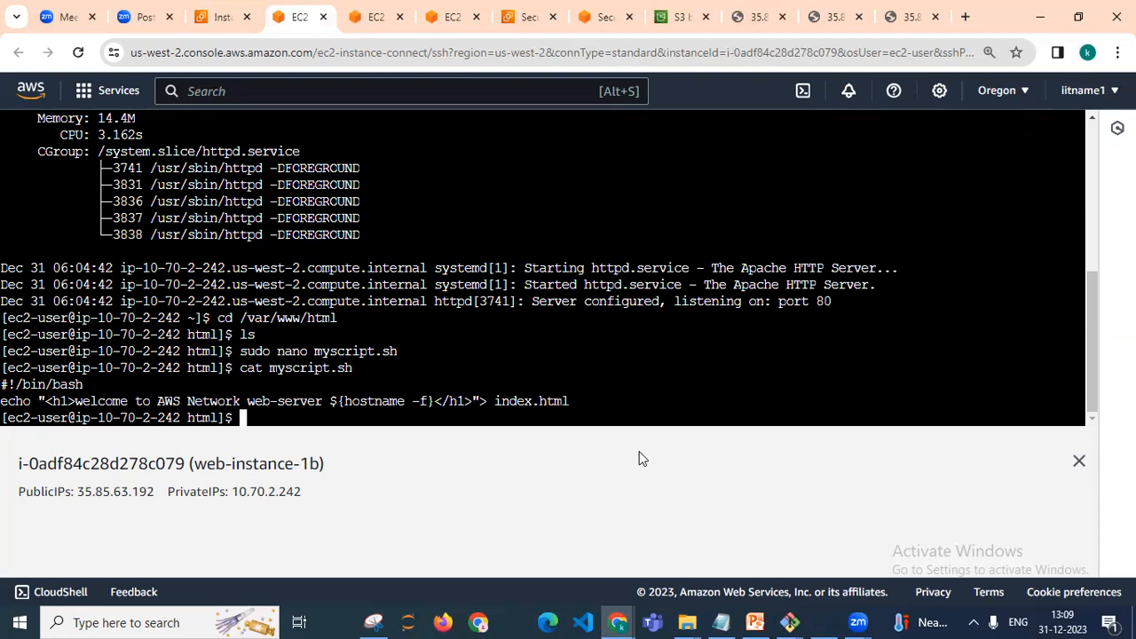
Make the script executable by running sudo chmod +x myscript.sh, copied from the notes and corrected to the file name
click(710, 618)
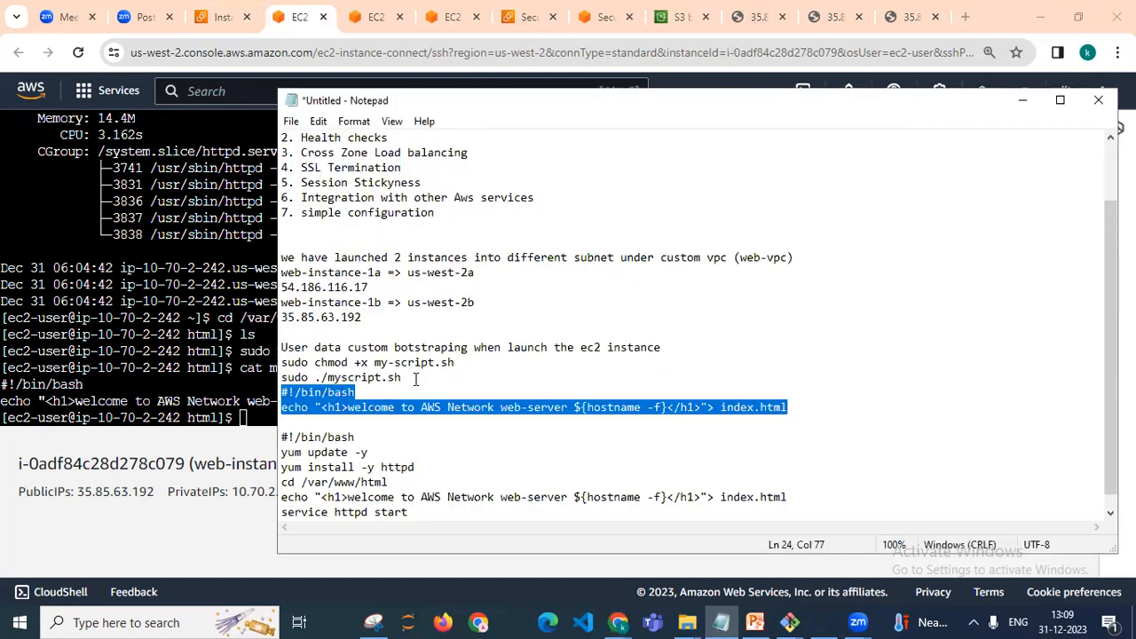
click(455, 364)
key(shift+Left)
key(shift+Left)
key(shift+Left)
key(shift+Left)
key(shift+Left)
key(shift+Left)
key(shift+Left)
key(shift+Left)
key(shift+Left)
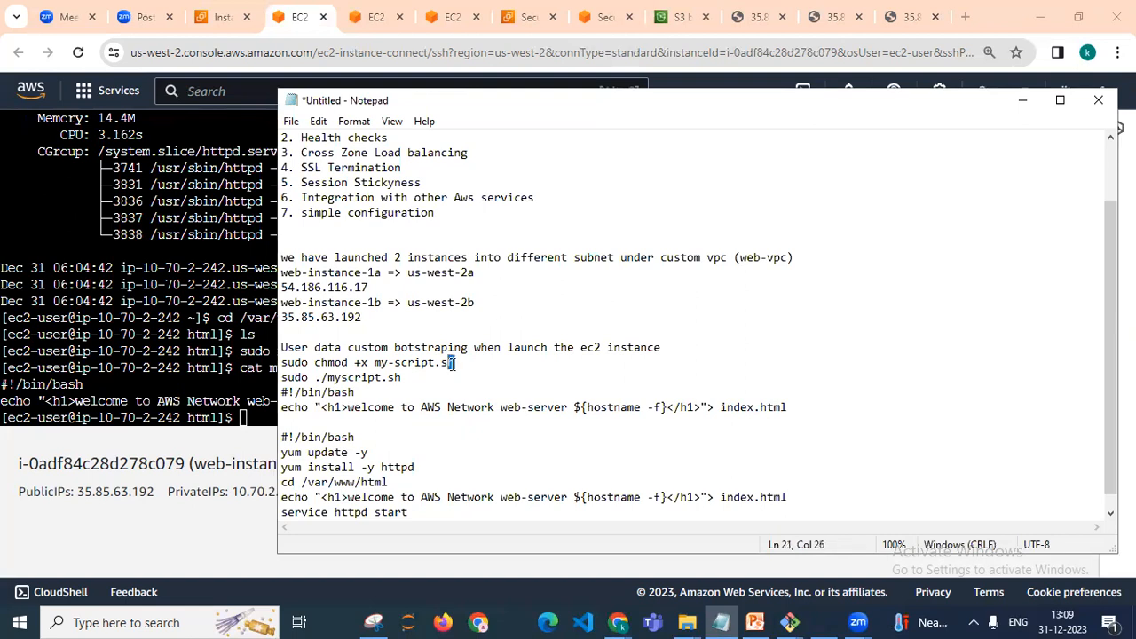
key(shift+Left)
key(shift+Left)
key(shift+Left)
key(shift+Left)
key(shift+Left)
key(shift+Left)
key(shift+Left)
key(shift+Left)
key(shift+Left)
key(shift+Left)
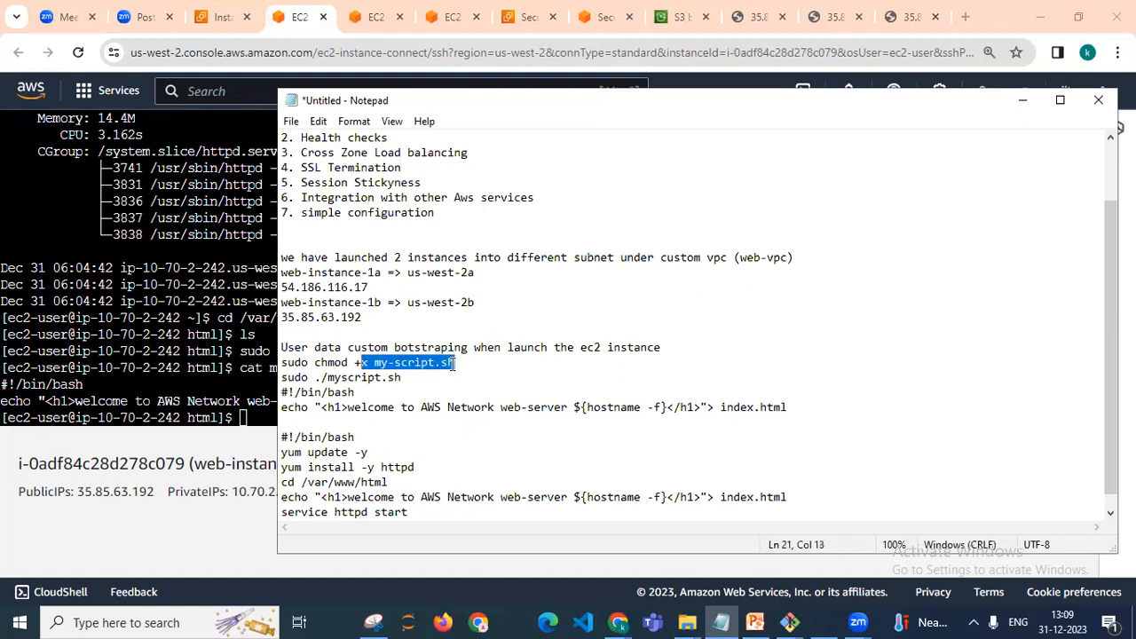
key(shift+Left)
key(shift+Left)
key(shift+Left)
key(shift+Left)
key(shift+Left)
key(shift+Left)
key(shift+Left)
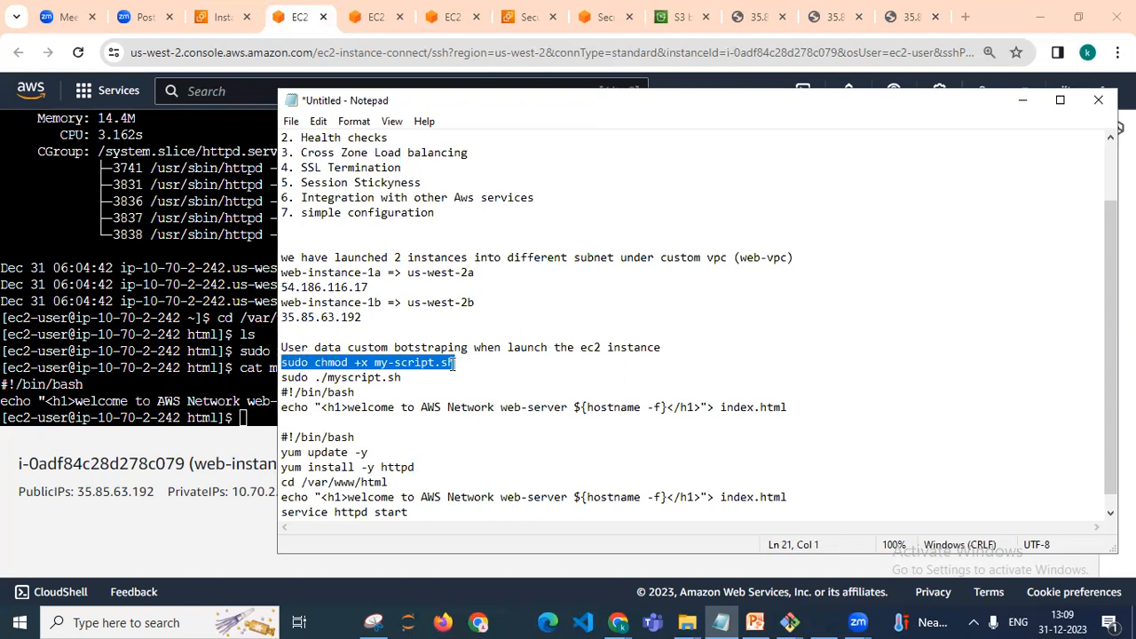
click(250, 410)
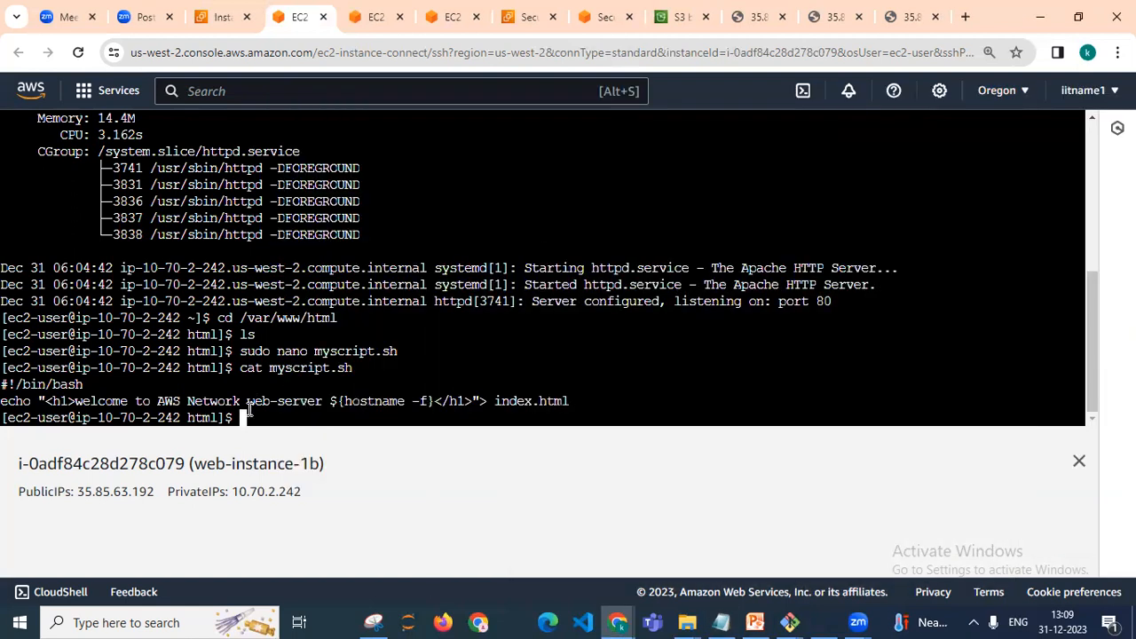
right_click(259, 415)
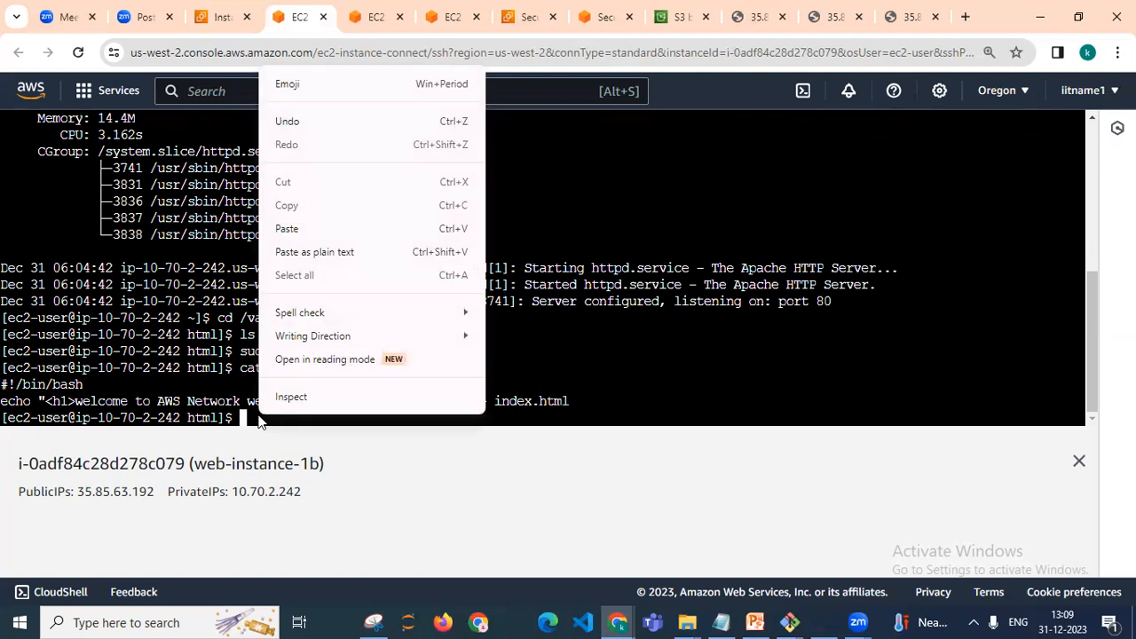
click(316, 222)
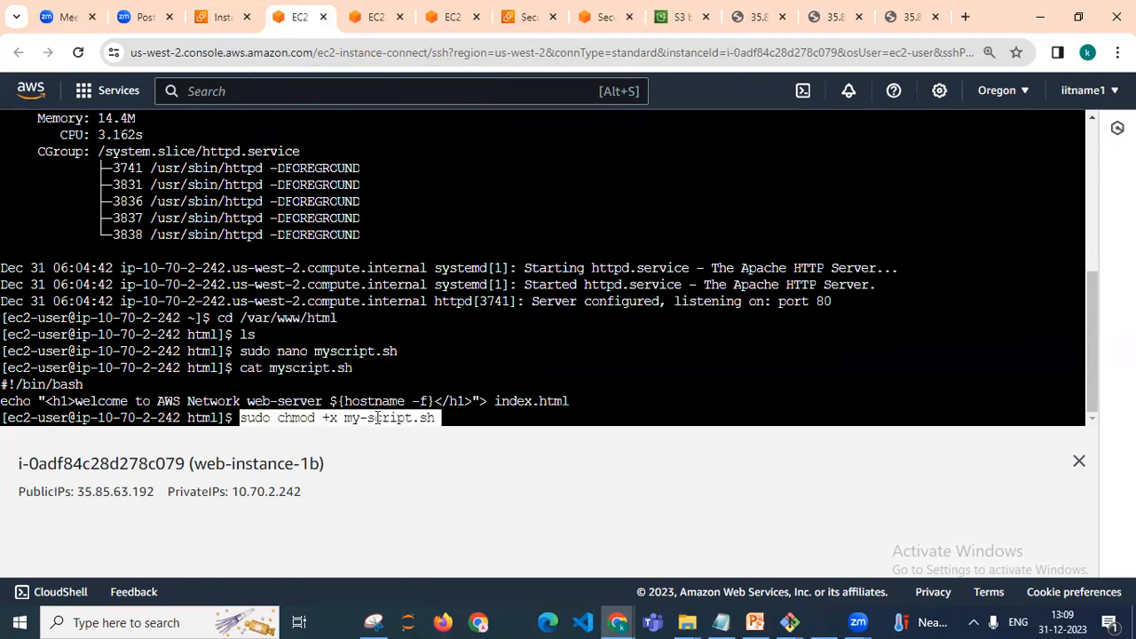
key(Left)
key(Left)
key(Left)
key(Left)
key(Left)
key(Left)
key(Left)
key(Left)
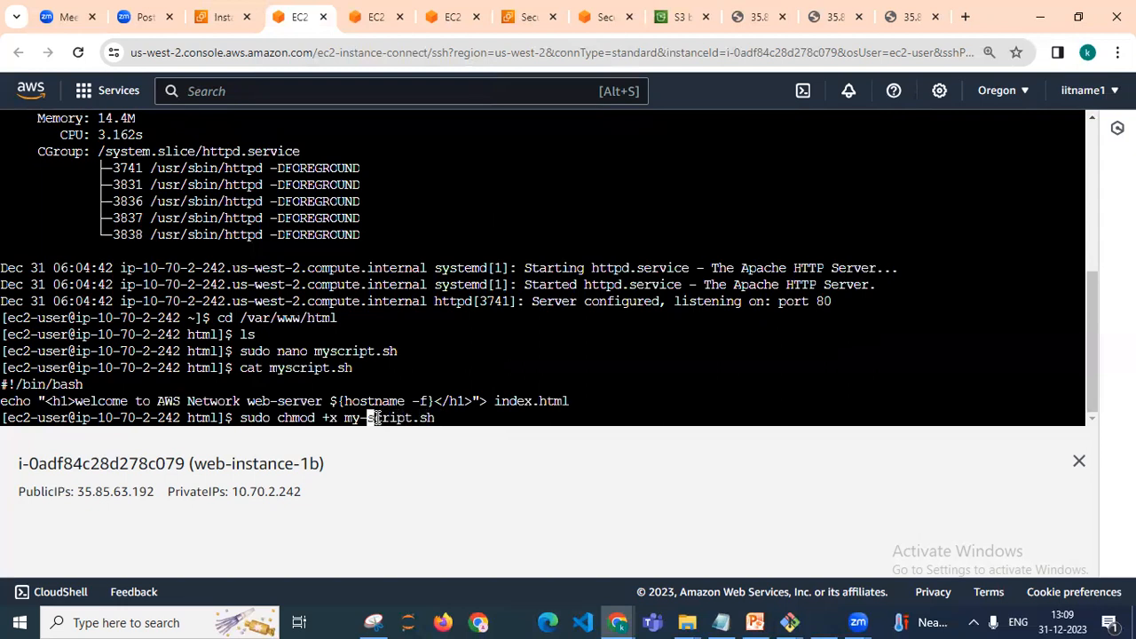
key(BackSpace)
key(Right)
key(Right)
key(Right)
key(Right)
key(Right)
key(Right)
key(Right)
key(Right)
key(Right)
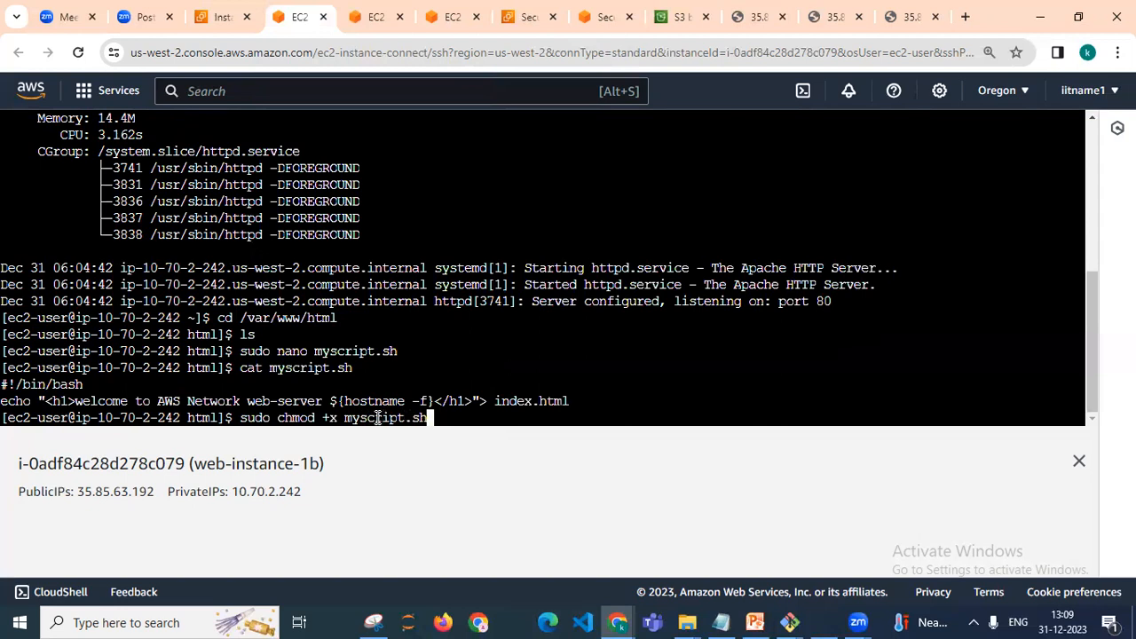
key(Return)
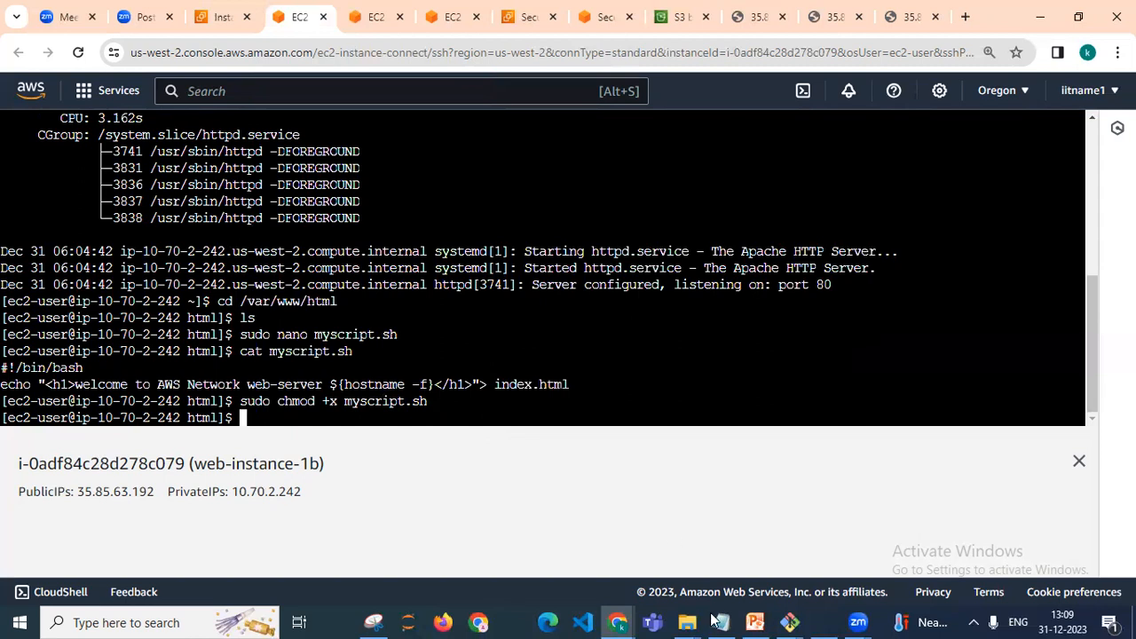
Run the script with sudo ./myscript.sh, copied from the notes into the web-instance-1b terminal
key(alt+Tab)
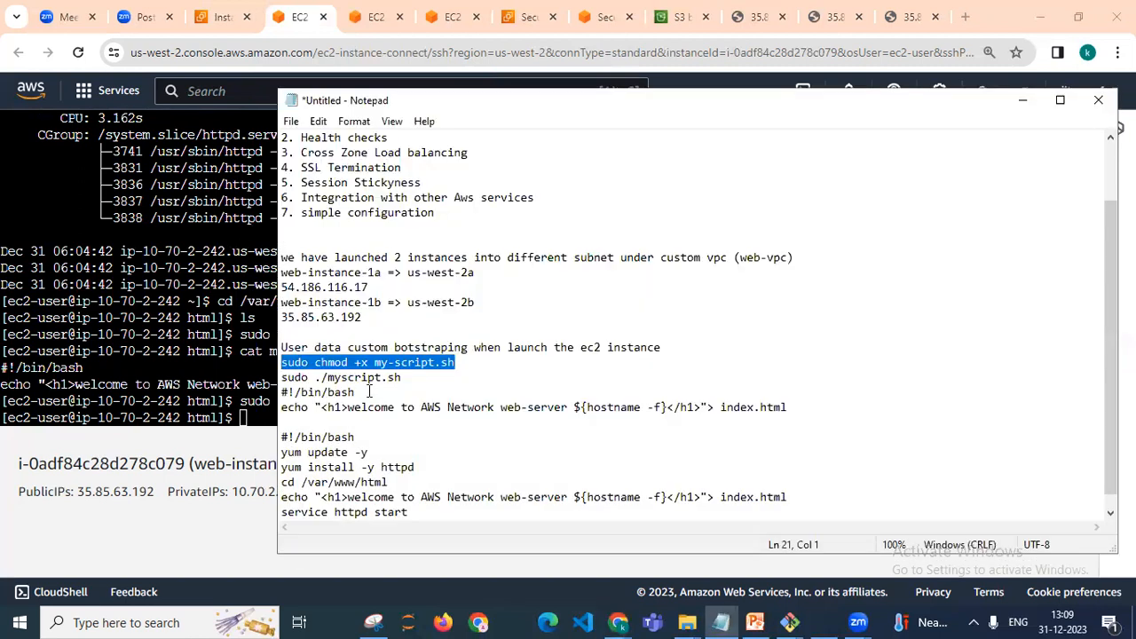
click(424, 375)
key(shift+Left)
key(shift+Left)
key(shift+Left)
key(shift+Left)
key(shift+Left)
key(shift+Left)
key(shift+Left)
key(shift+Left)
key(shift+Left)
key(shift+Left)
key(shift+Left)
key(shift+Left)
key(shift+Left)
key(shift+Left)
key(shift+Left)
key(shift+Left)
key(shift+Left)
key(shift+Left)
key(ctrl+c)
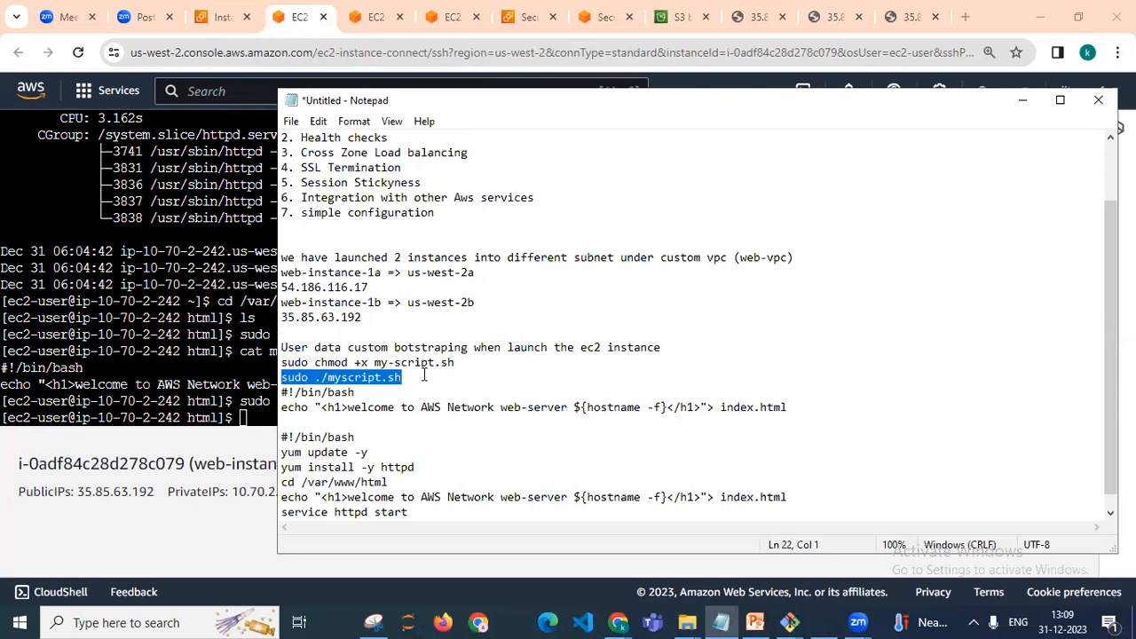
click(1022, 99)
right_click(249, 416)
click(286, 228)
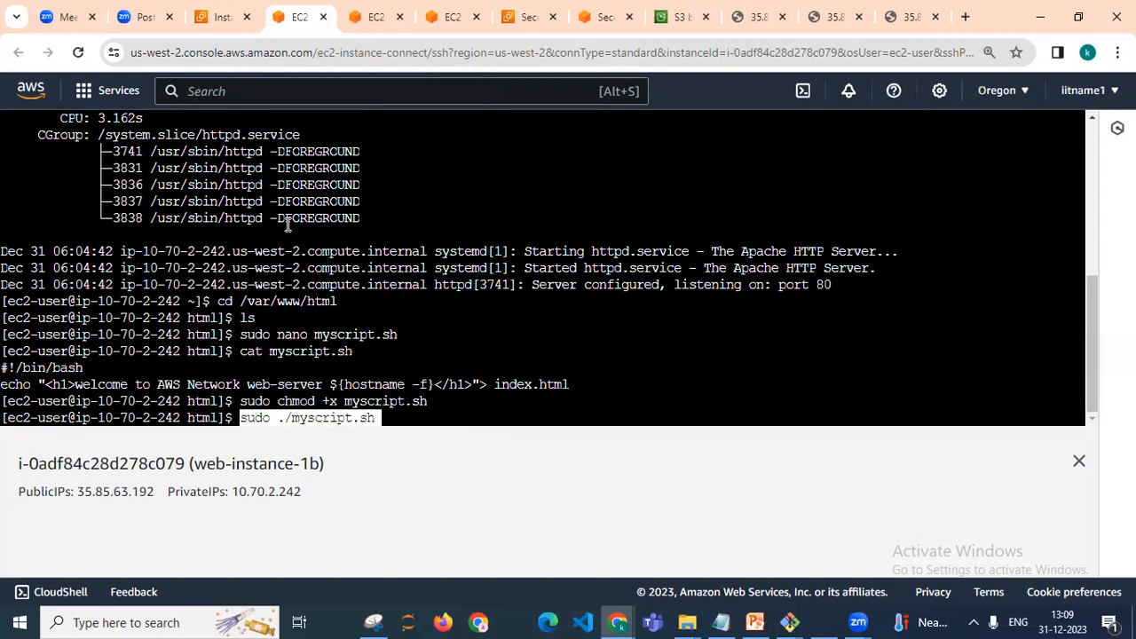
key(Right)
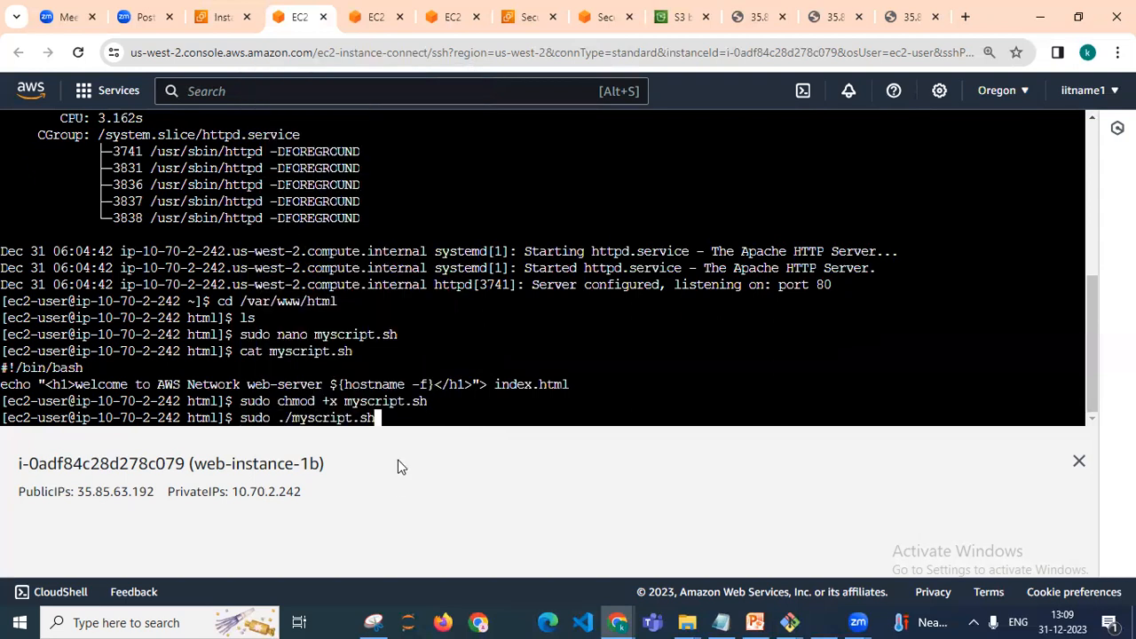
key(Return)
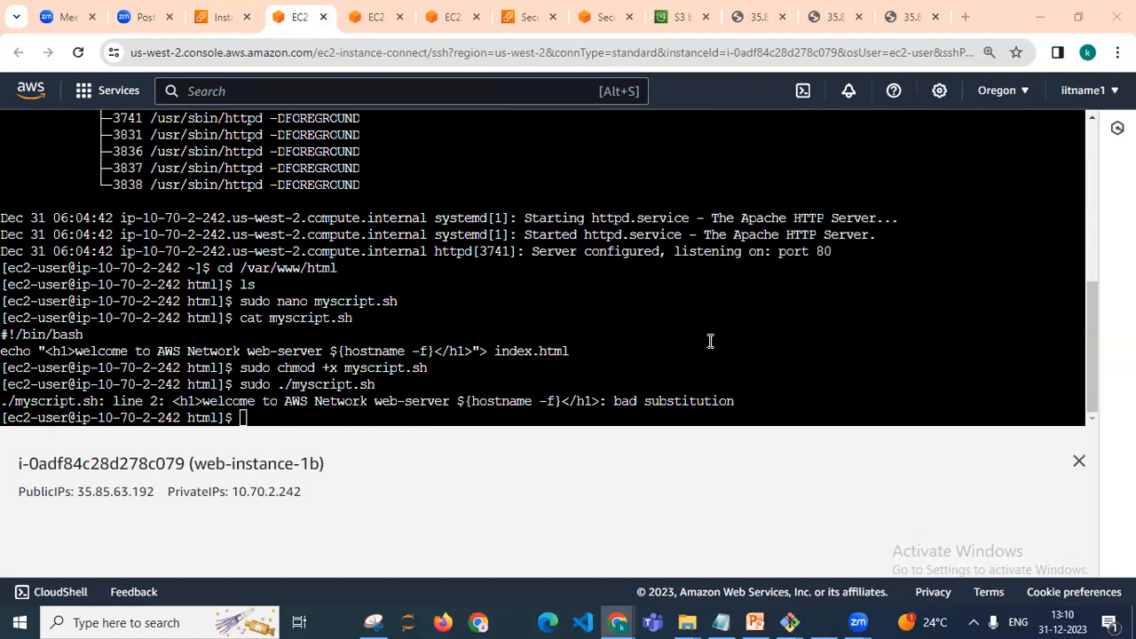
List the files in the /var/www/html directory with ls
click(286, 418)
text(ls)
key(Return)
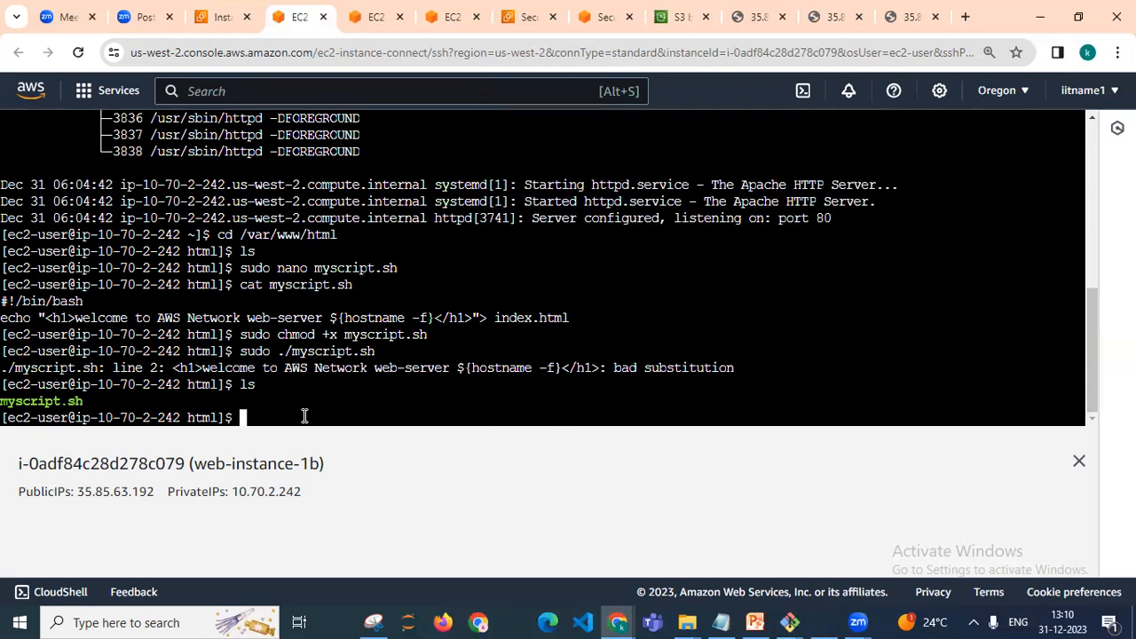
Reopen myscript.sh in nano with sudo, recalled from the command history
key(alt+Tab)
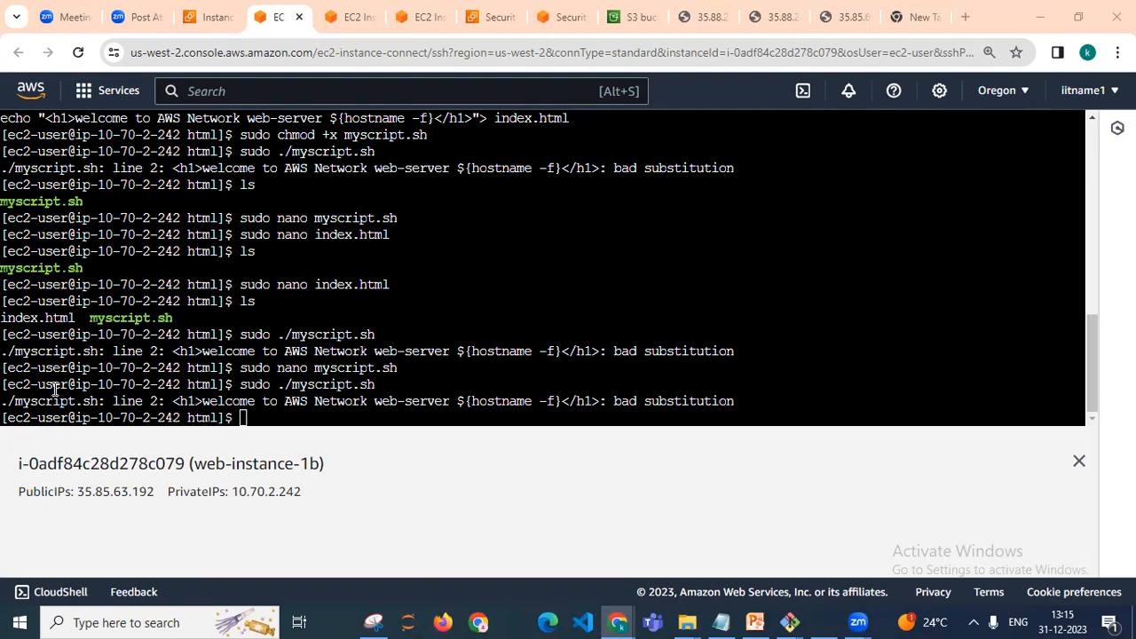
click(252, 417)
key(Up)
key(Up)
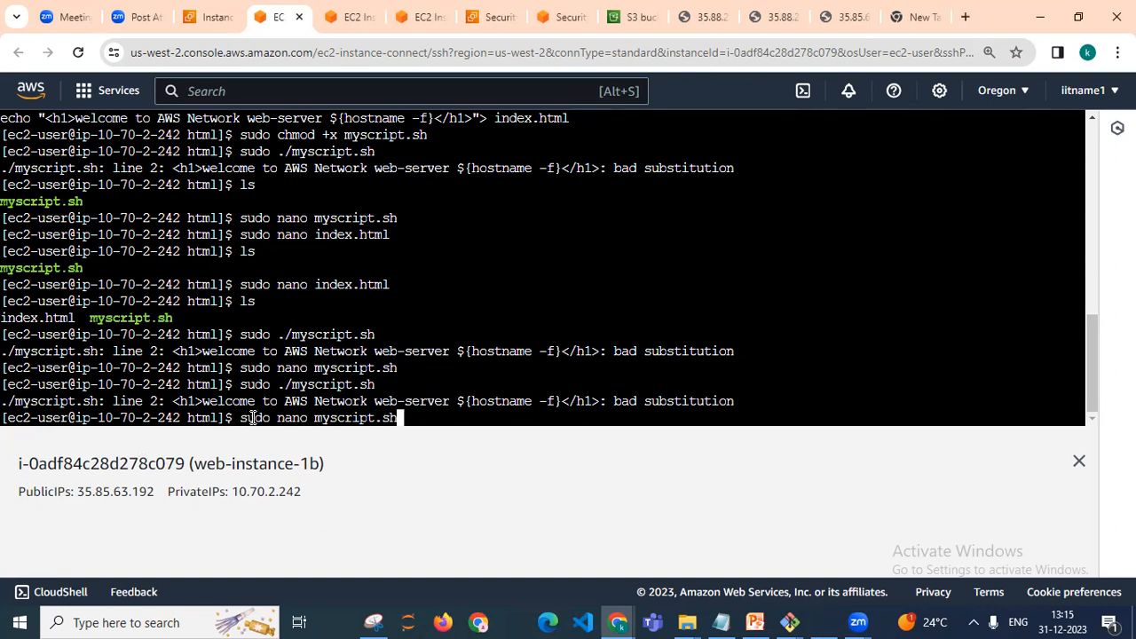
key(Return)
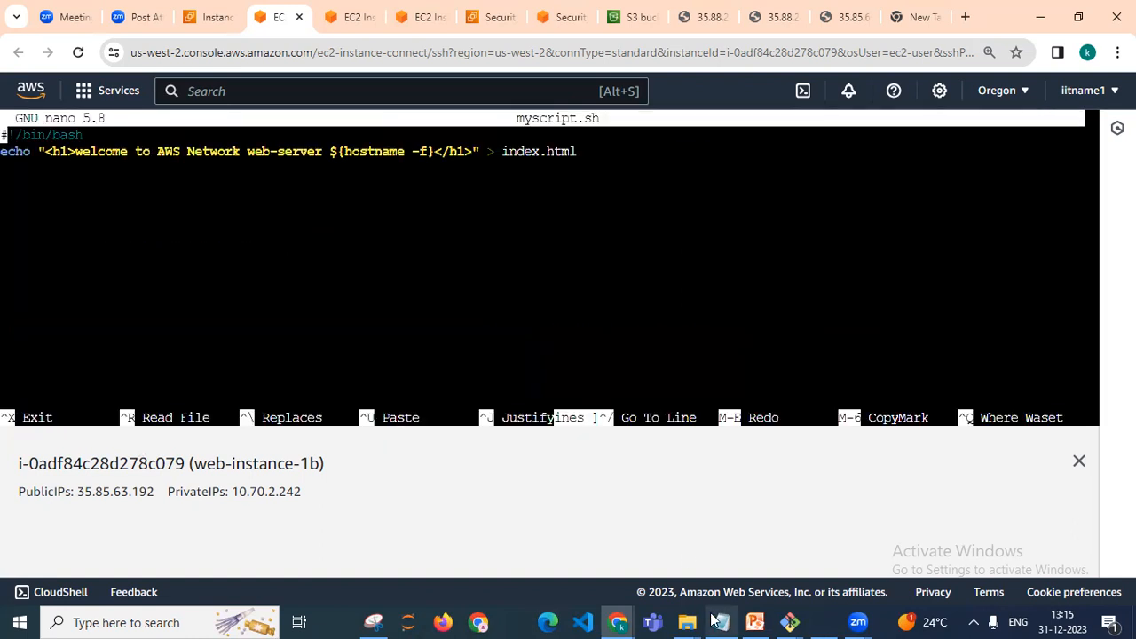
click(719, 622)
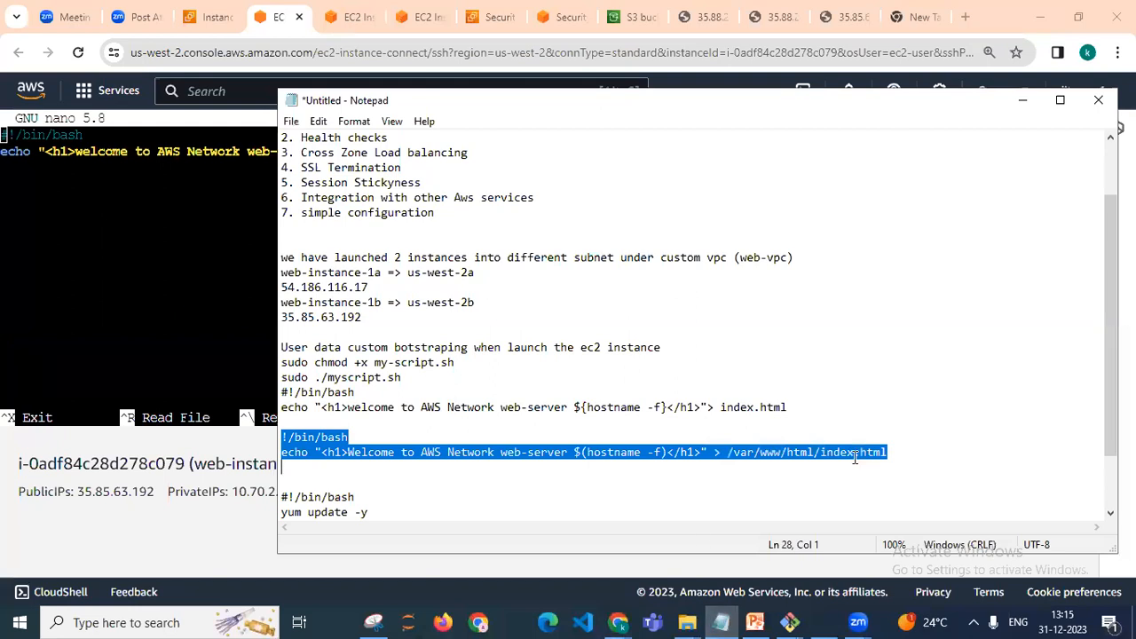
click(912, 448)
key(shift+Left)
key(shift+Left)
key(shift+Left)
key(shift+Left)
key(shift+Left)
key(shift+Left)
key(shift+Left)
key(shift+Left)
key(shift+Left)
key(shift+Left)
key(shift+Left)
key(shift+Left)
key(shift+Left)
key(shift+Left)
key(shift+Left)
key(shift+Left)
key(shift+Left)
key(shift+Left)
key(shift+Left)
key(shift+Left)
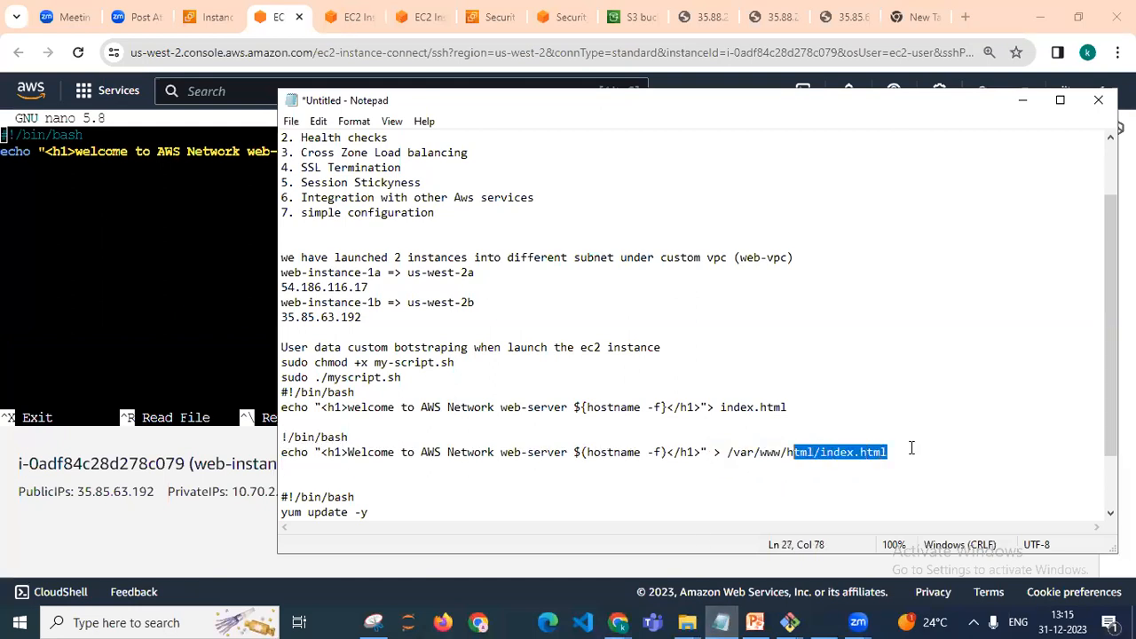
key(shift+Left)
key(shift+Left)
key(shift+Left)
key(shift+Left)
key(shift+Left)
key(shift+Left)
key(shift+Left)
key(shift+Left)
key(shift+Left)
key(shift+Left)
key(shift+Left)
key(shift+Left)
key(shift+Left)
key(shift+Left)
key(shift+Left)
key(shift+Left)
key(shift+Left)
key(shift+Left)
key(shift+Left)
key(shift+Left)
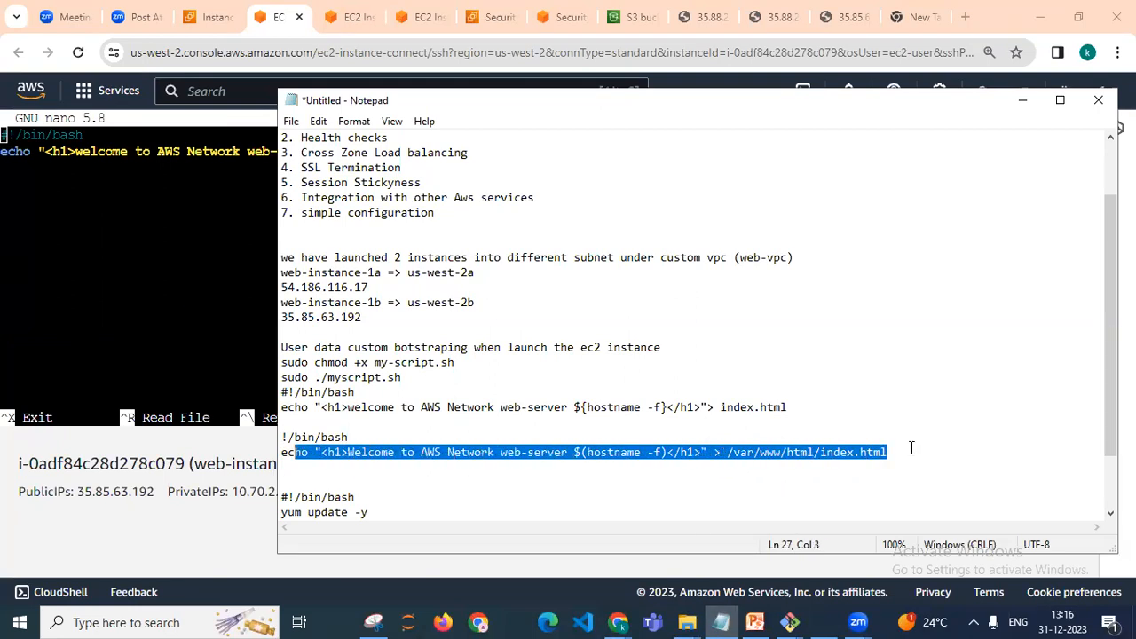
click(1022, 100)
Delete the old echo command text from myscript.sh in nano
key(Down)
key(shift+Right)
key(shift+Right)
key(shift+Right)
key(shift+Right)
key(shift+Right)
key(shift+Right)
key(shift+Right)
key(shift+Right)
key(shift+Right)
key(shift+Right)
key(shift+Right)
key(shift+Right)
key(shift+Right)
key(shift+Right)
key(shift+Right)
key(shift+Right)
key(shift+Right)
key(shift+Right)
key(shift+Right)
key(shift+Right)
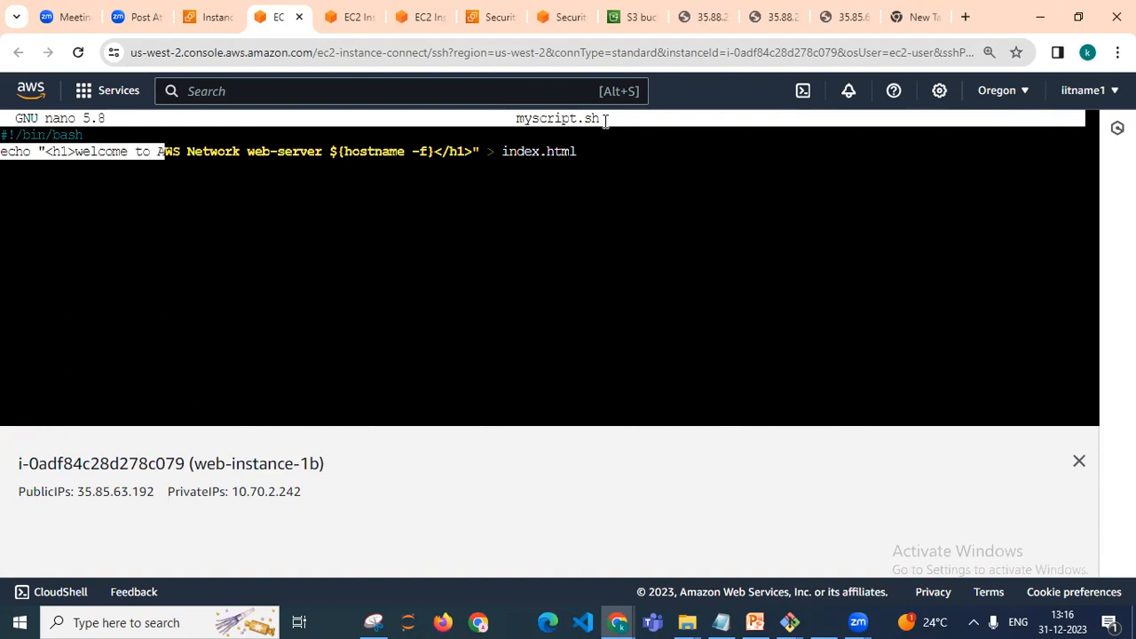
key(shift+Right)
key(shift+Right)
key(shift+Right)
key(shift+Right)
key(shift+Right)
key(shift+Right)
key(shift+Right)
key(shift+Right)
key(shift+Right)
key(shift+Right)
key(shift+Right)
key(shift+Right)
key(shift+Right)
key(shift+Right)
key(shift+Right)
key(shift+Right)
key(shift+Right)
key(shift+Right)
key(shift+Right)
key(shift+Right)
key(shift+Left)
key(BackSpace)
key(BackSpace)
key(BackSpace)
key(BackSpace)
key(BackSpace)
key(BackSpace)
key(BackSpace)
key(BackSpace)
key(BackSpace)
key(BackSpace)
key(BackSpace)
key(BackSpace)
key(BackSpace)
key(BackSpace)
key(BackSpace)
key(BackSpace)
key(BackSpace)
key(BackSpace)
key(BackSpace)
key(BackSpace)
key(BackSpace)
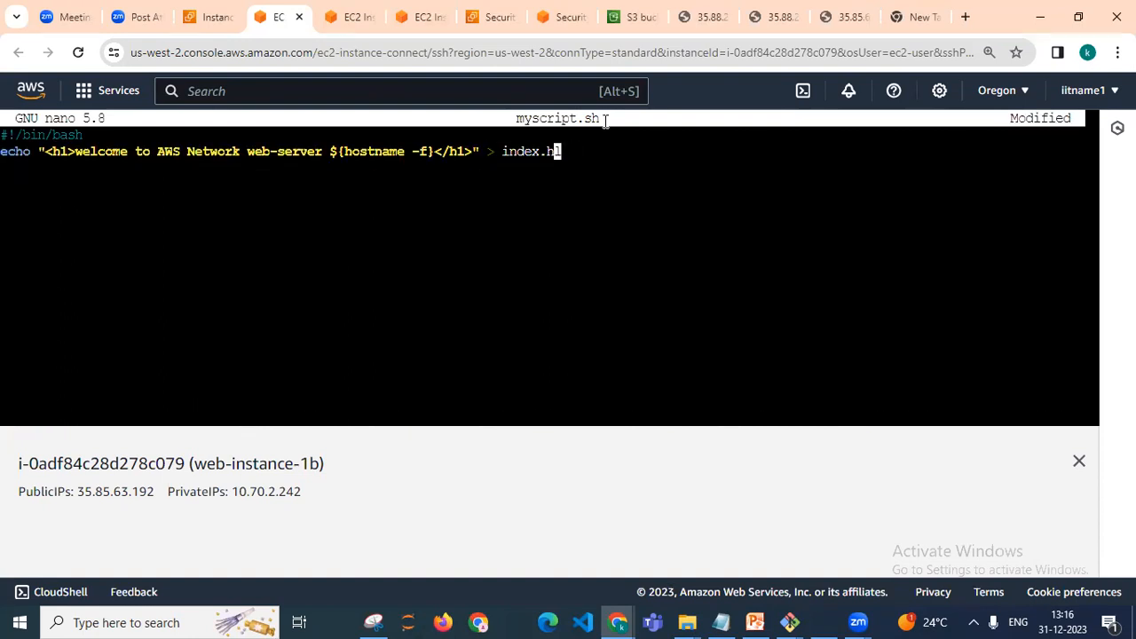
key(BackSpace)
key(BackSpace)
key(BackSpace)
key(BackSpace)
key(BackSpace)
key(BackSpace)
key(BackSpace)
key(BackSpace)
key(BackSpace)
key(BackSpace)
key(BackSpace)
key(BackSpace)
key(BackSpace)
key(BackSpace)
key(BackSpace)
key(BackSpace)
key(BackSpace)
key(BackSpace)
key(BackSpace)
key(BackSpace)
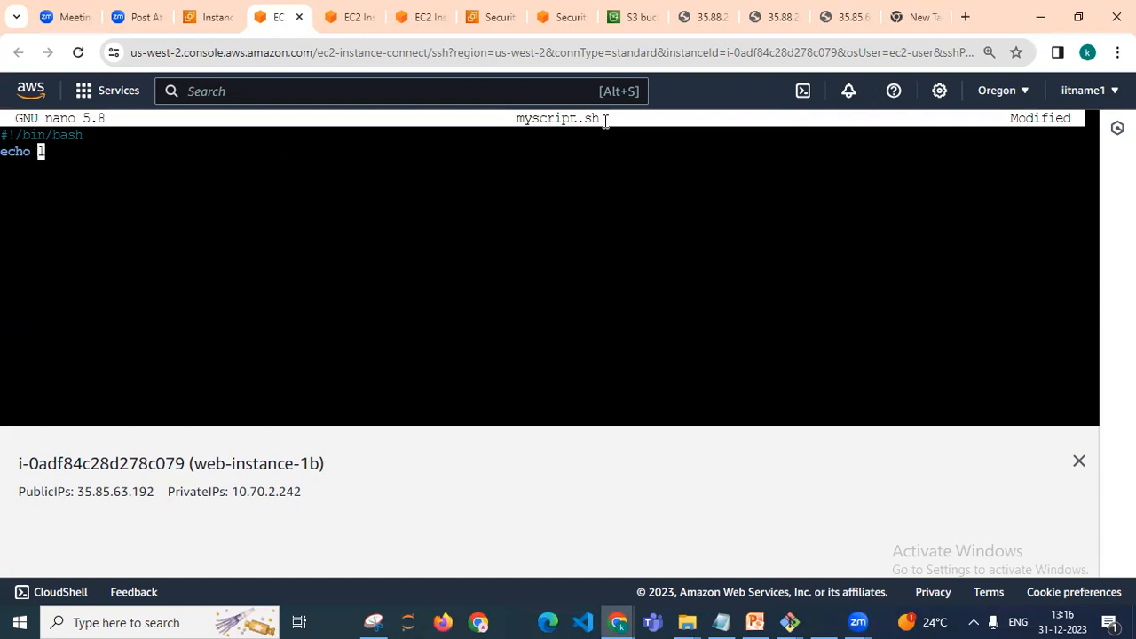
key(ctrl+z)
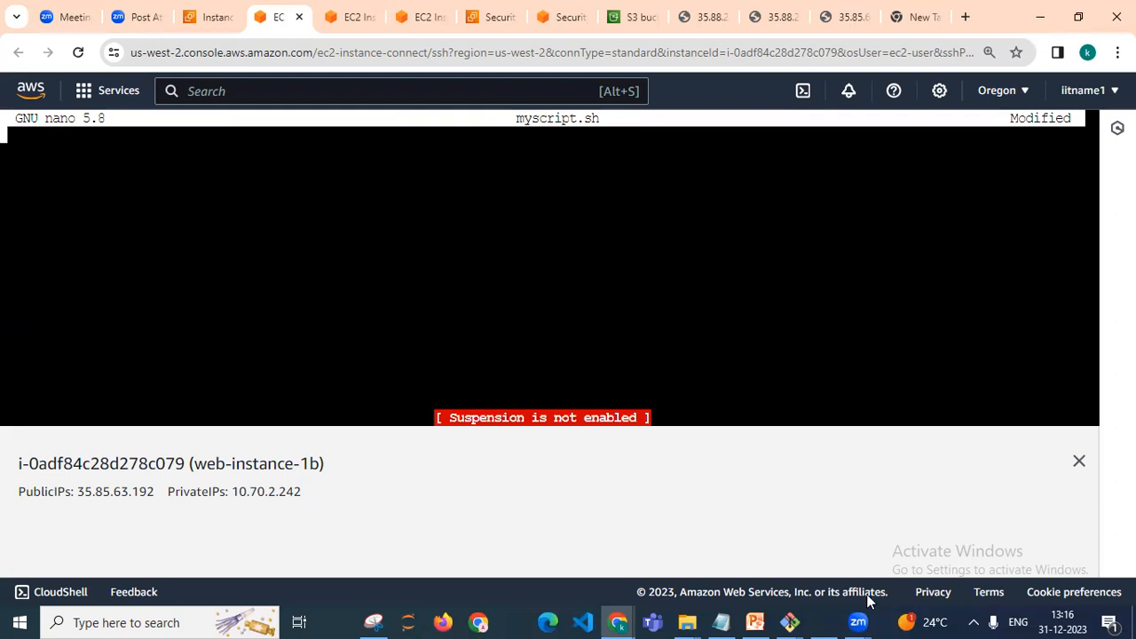
Copy the corrected two-line script from the myscript.sh open in the web-instance-1a session
click(720, 621)
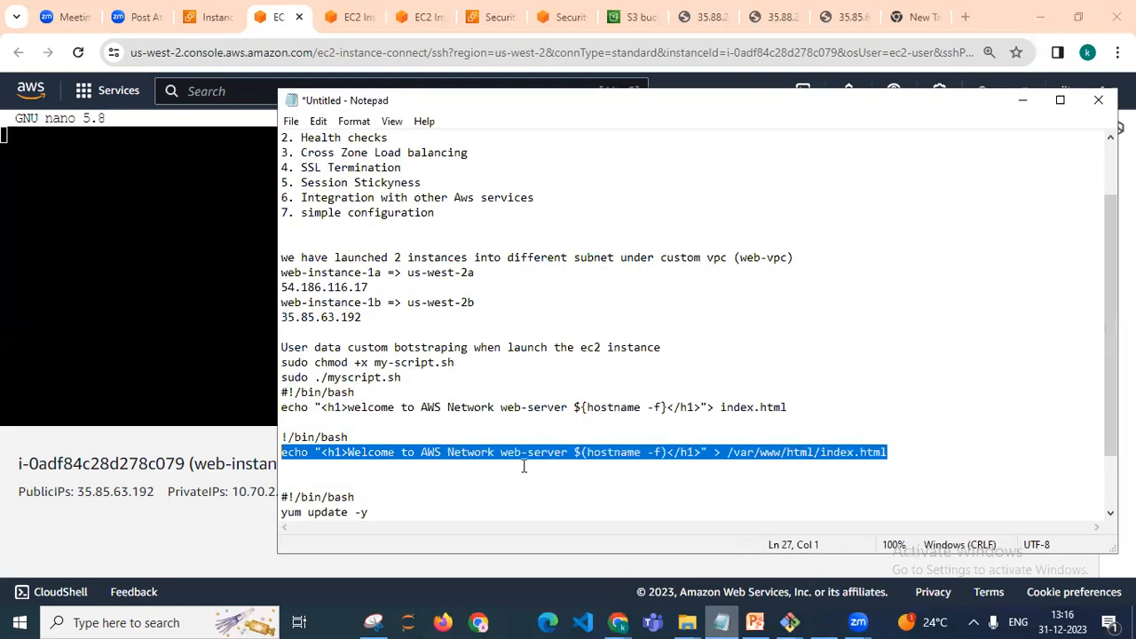
click(306, 438)
key(Home)
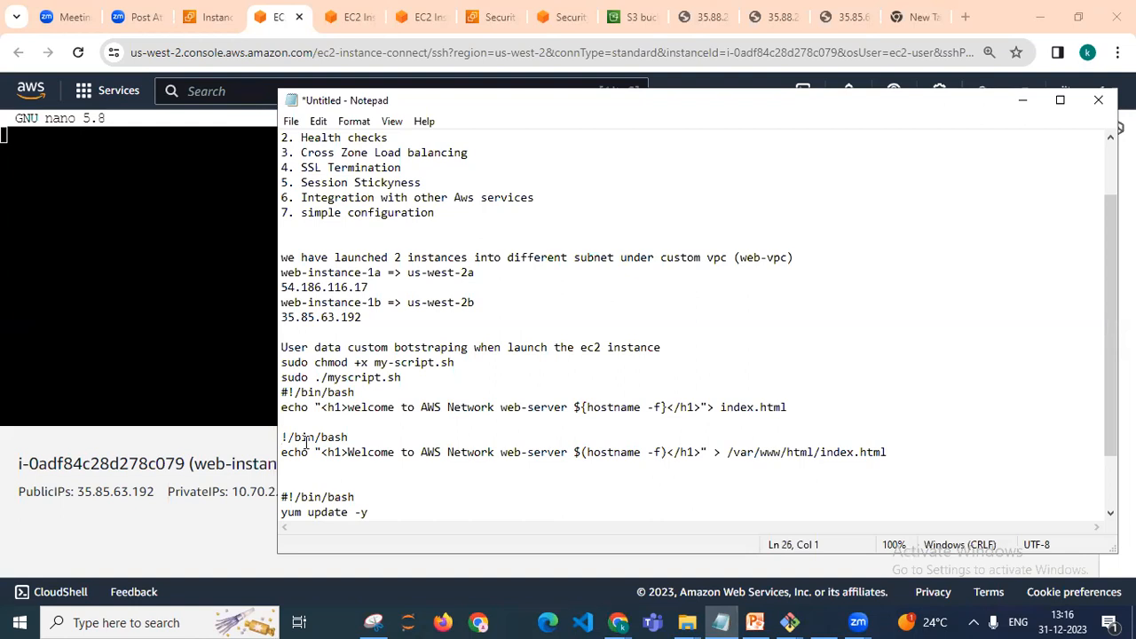
key(shift+Down)
key(shift+End)
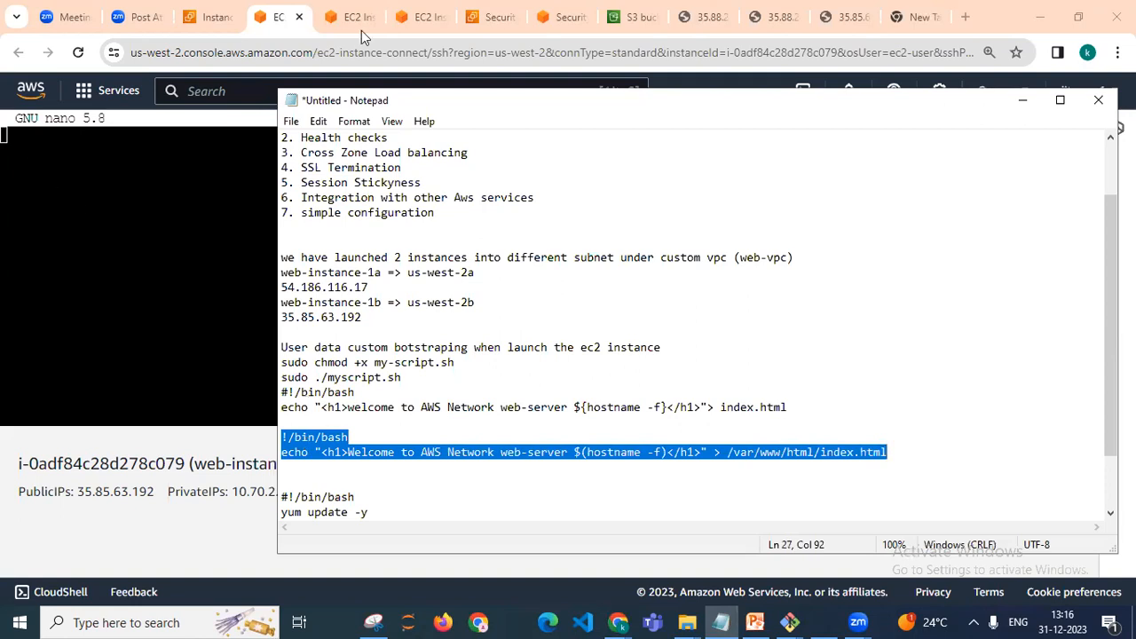
click(421, 8)
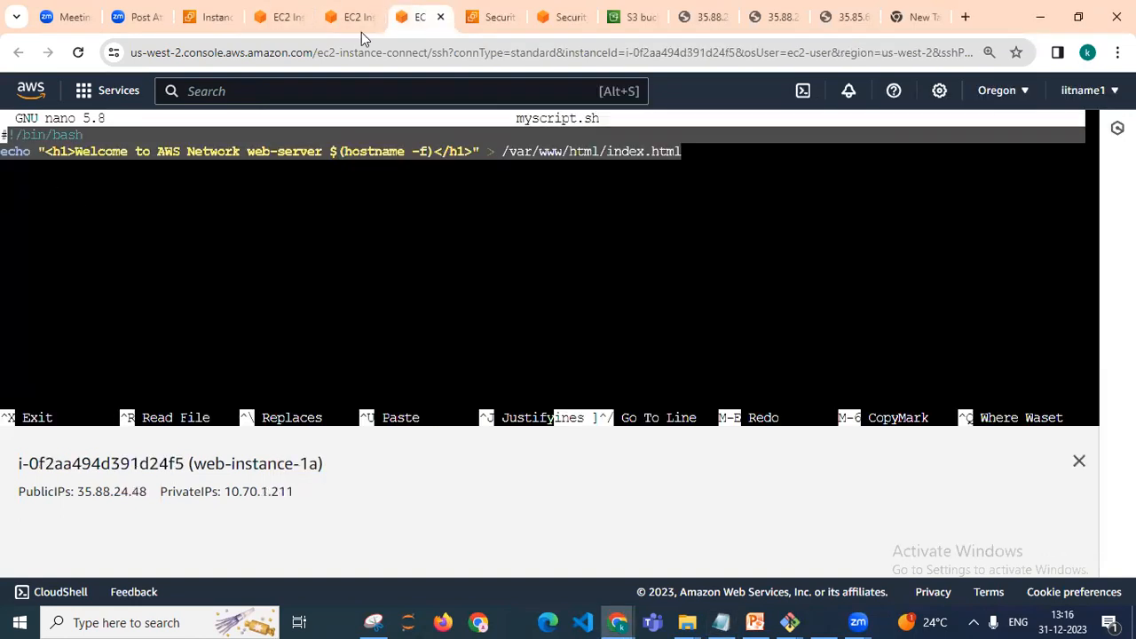
click(248, 145)
drag(7, 136, 685, 149)
right_click(658, 152)
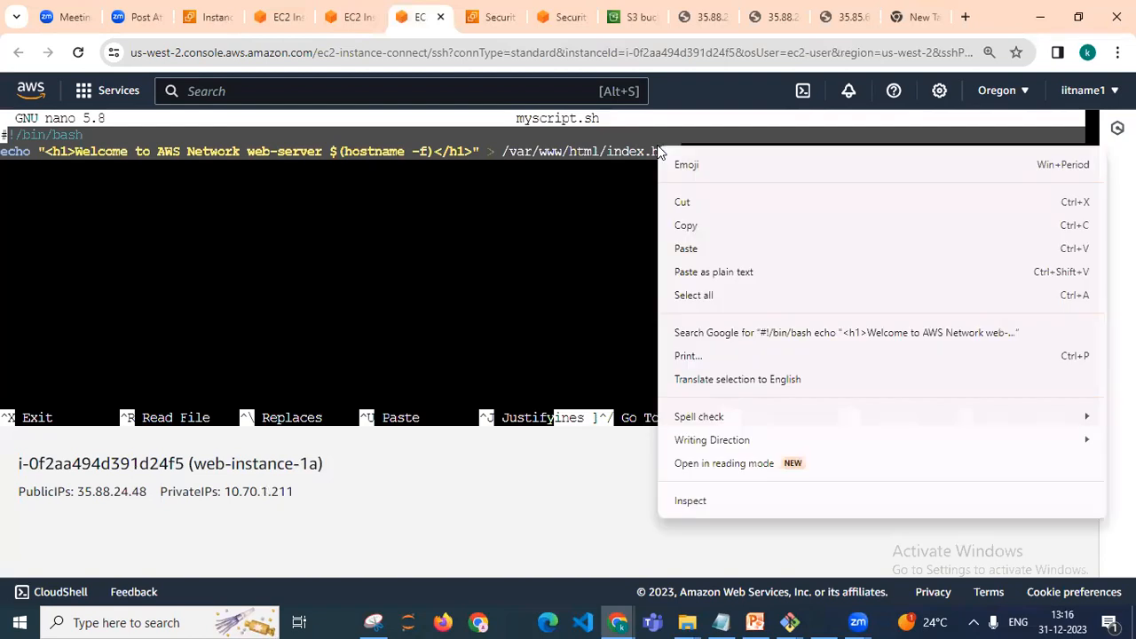
click(691, 225)
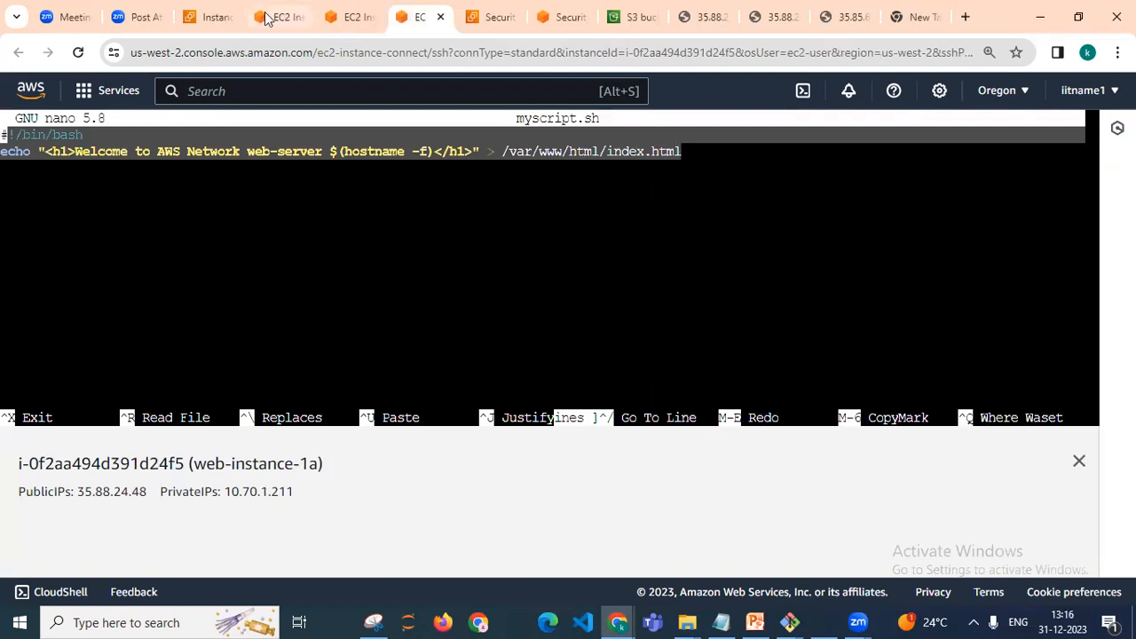
Paste the corrected script writing to /var/www/html/index.html into myscript.sh on web-instance-1b and save it
click(289, 17)
right_click(99, 244)
click(99, 301)
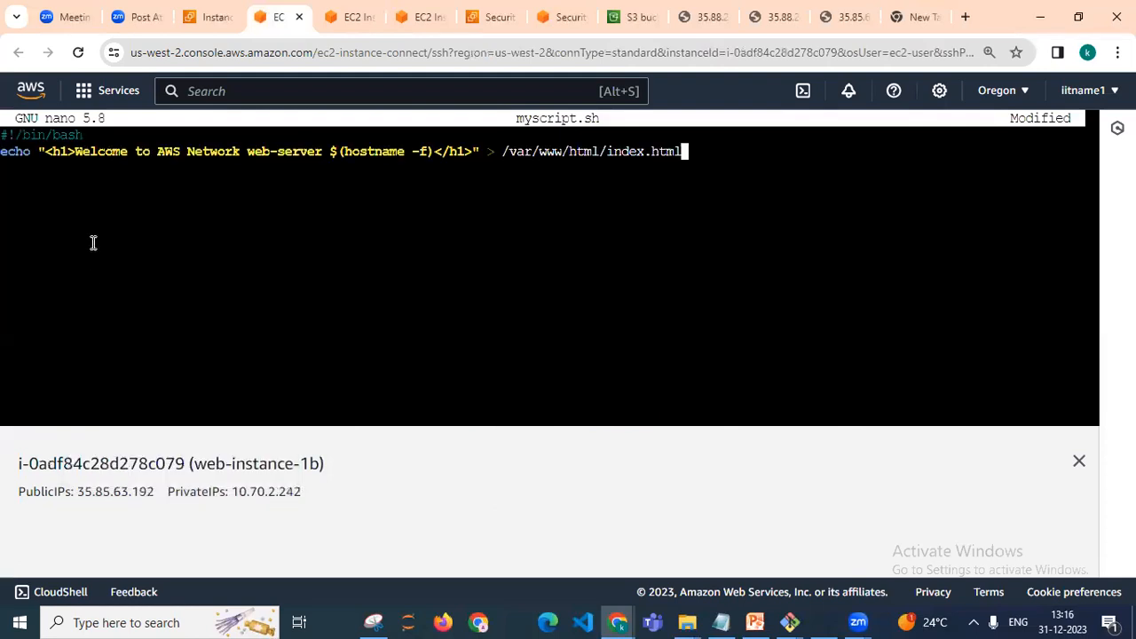
key(ctrl+x)
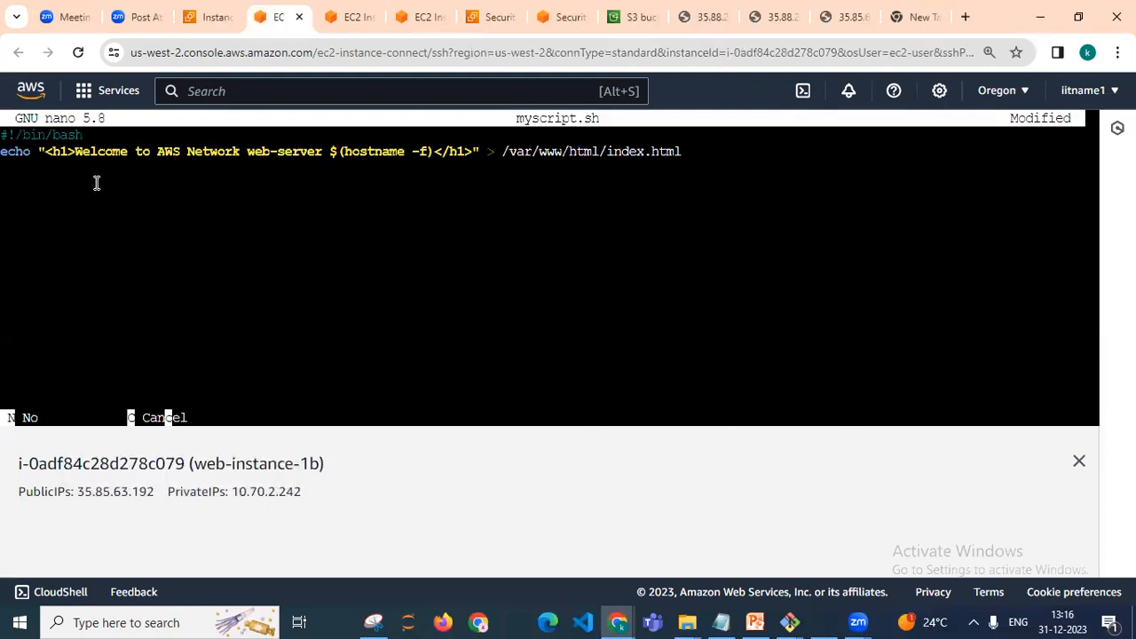
key(y)
key(Return)
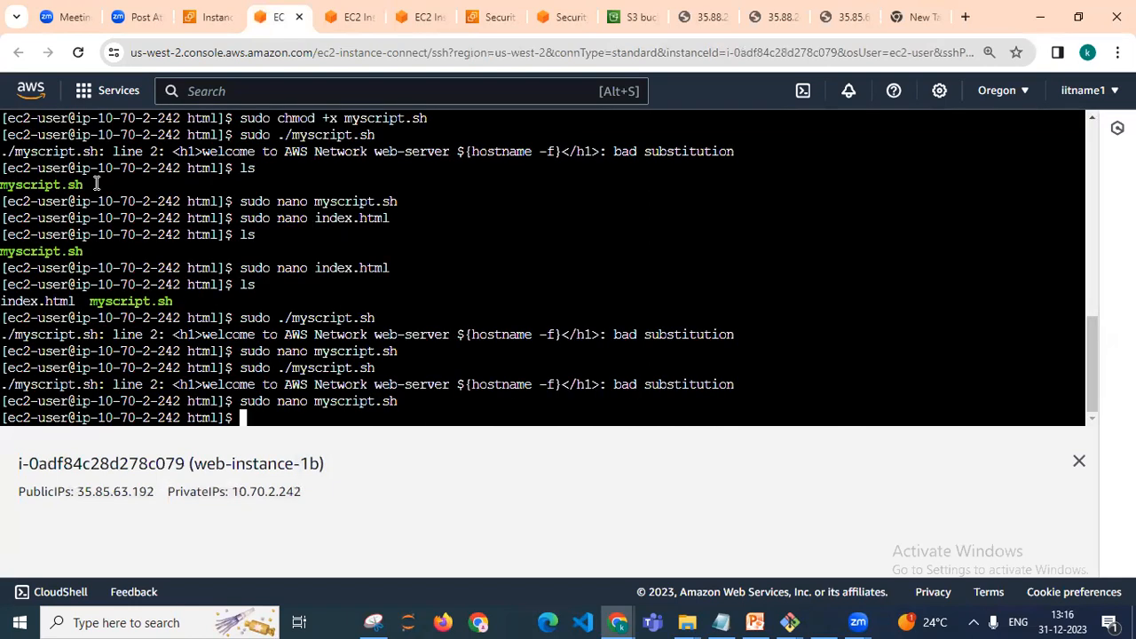
Rerun sudo ./myscript.sh from the history and list the directory files with ls
key(Up)
key(Up)
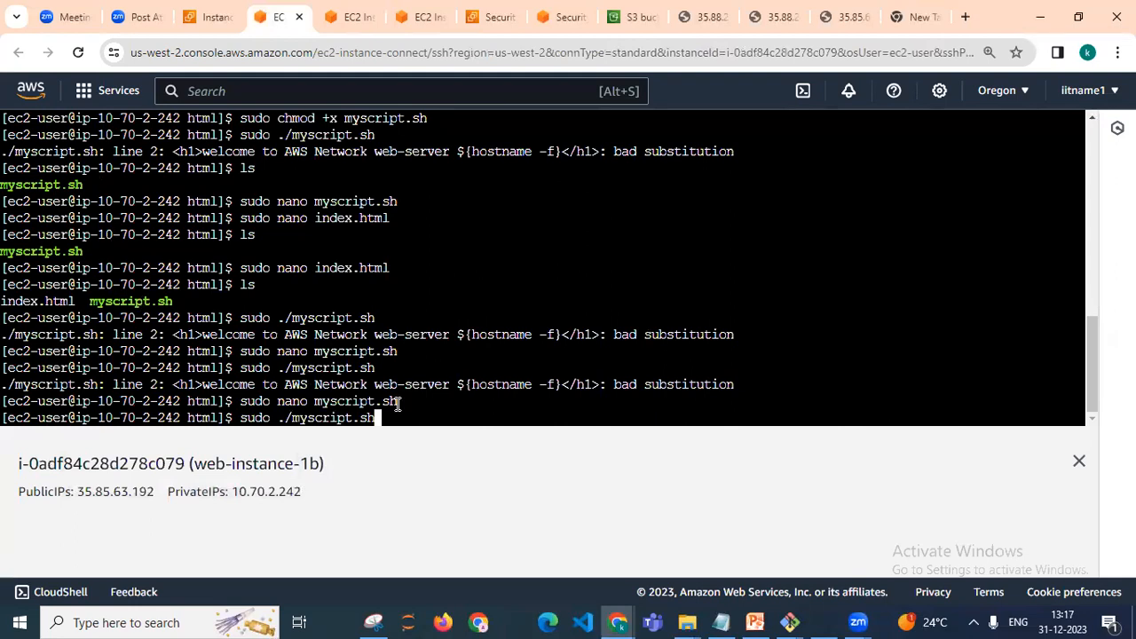
key(Return)
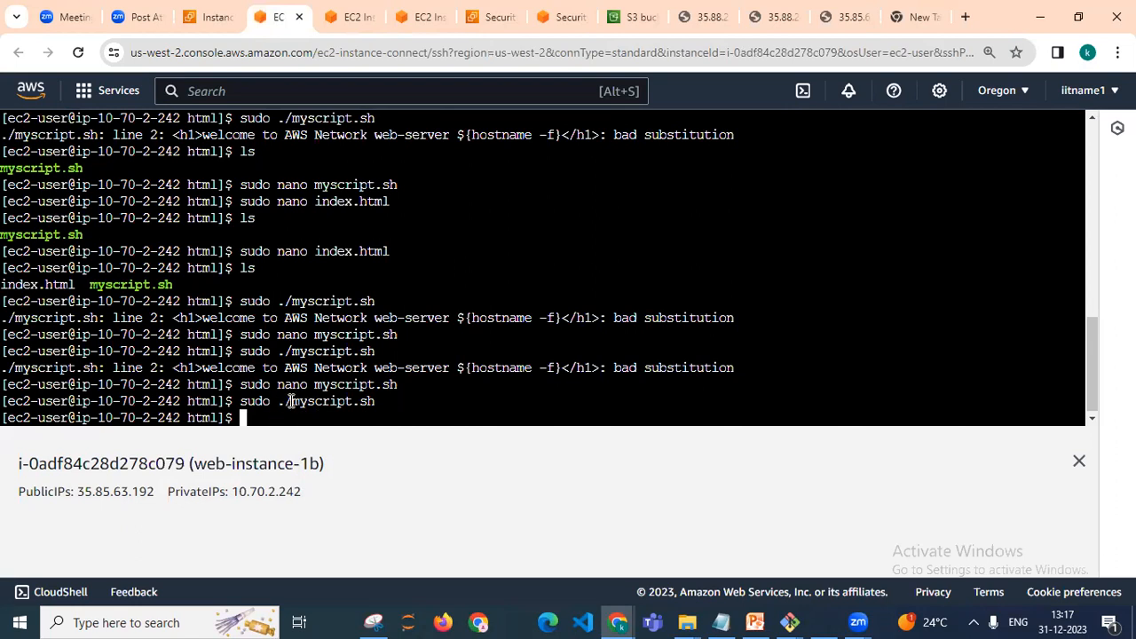
text(ls)
key(Return)
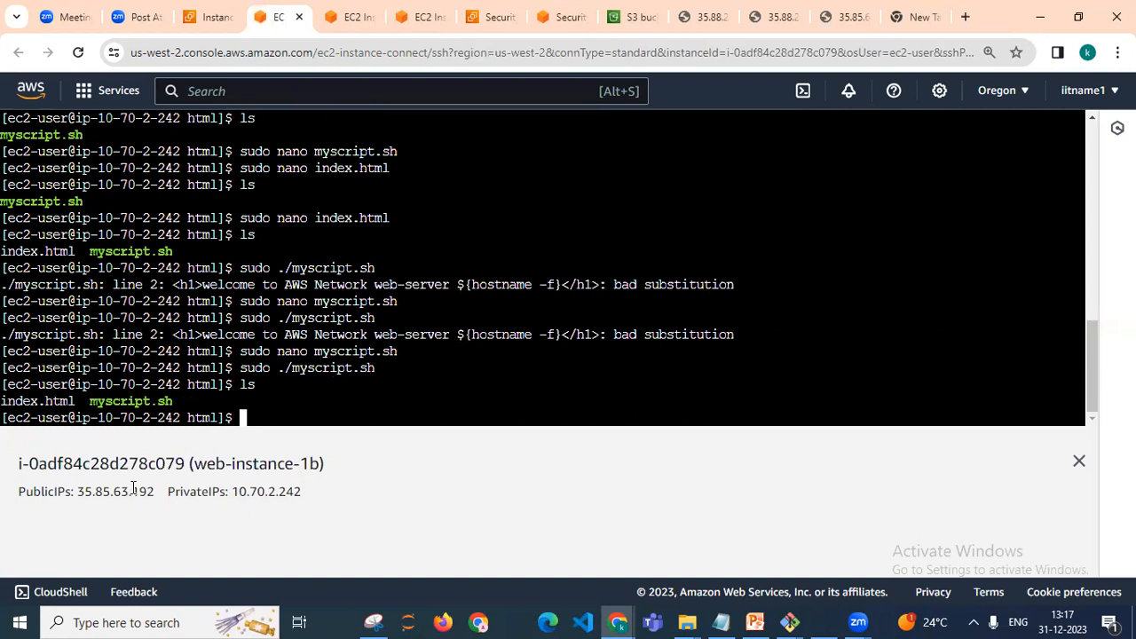
Open web-instance-1b's public IP 35.85.63.192 in a new browser tab
drag(155, 493, 79, 493)
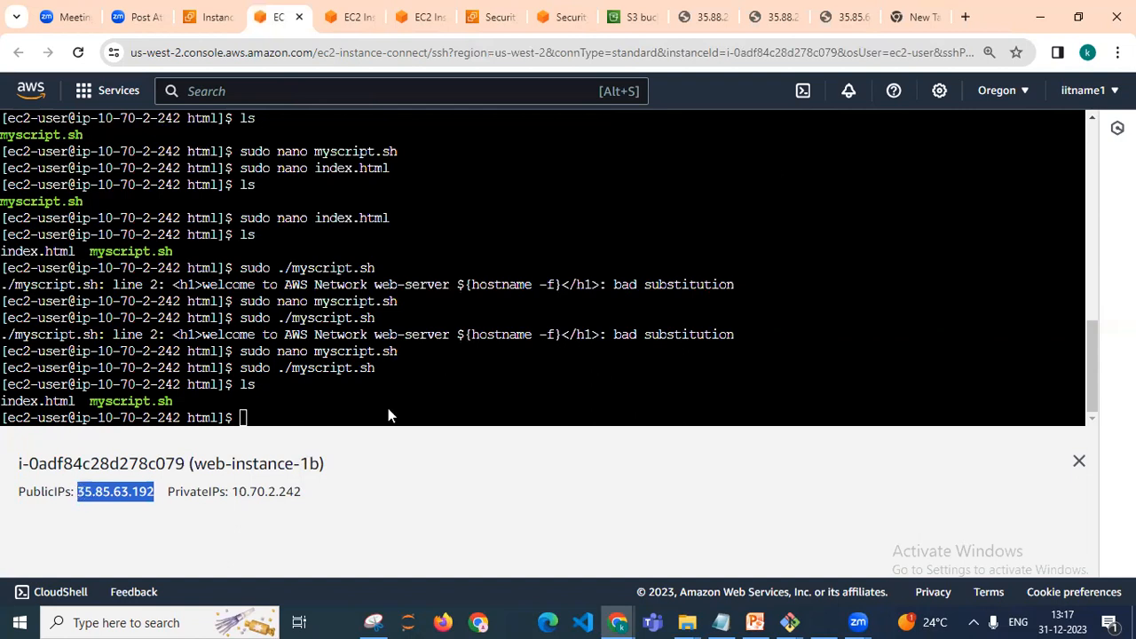
click(921, 24)
click(883, 50)
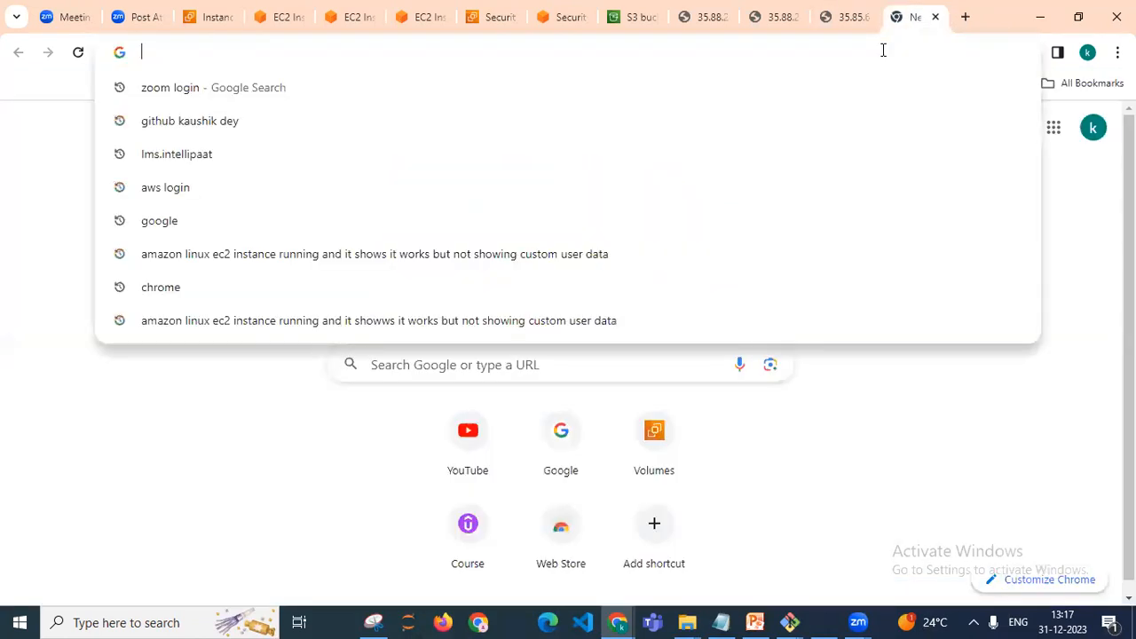
key(ctrl+v)
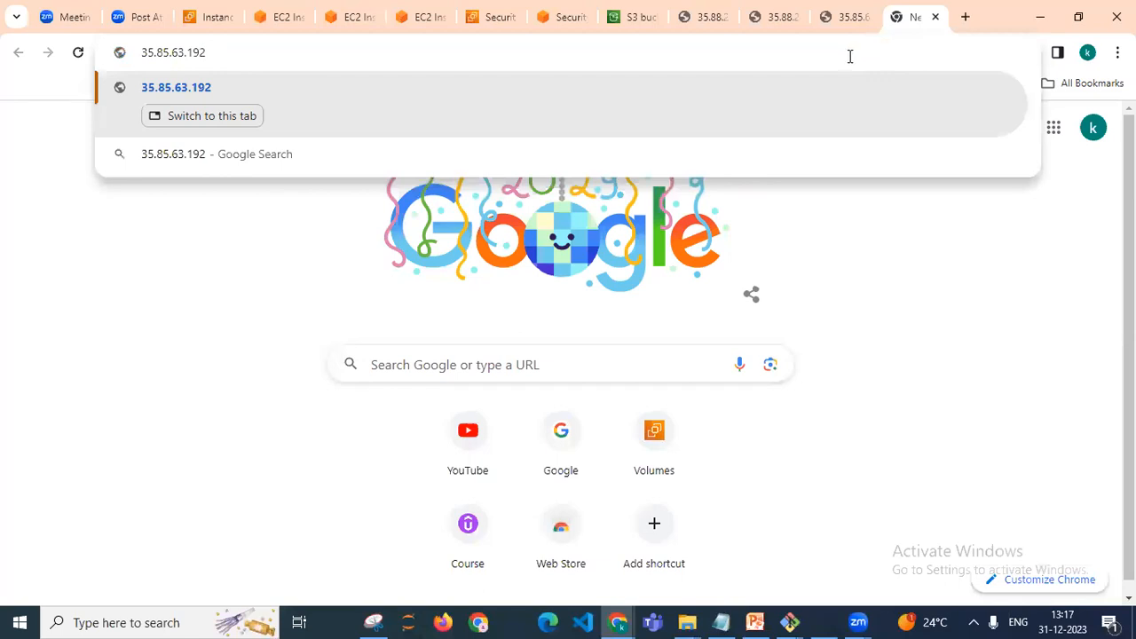
key(Return)
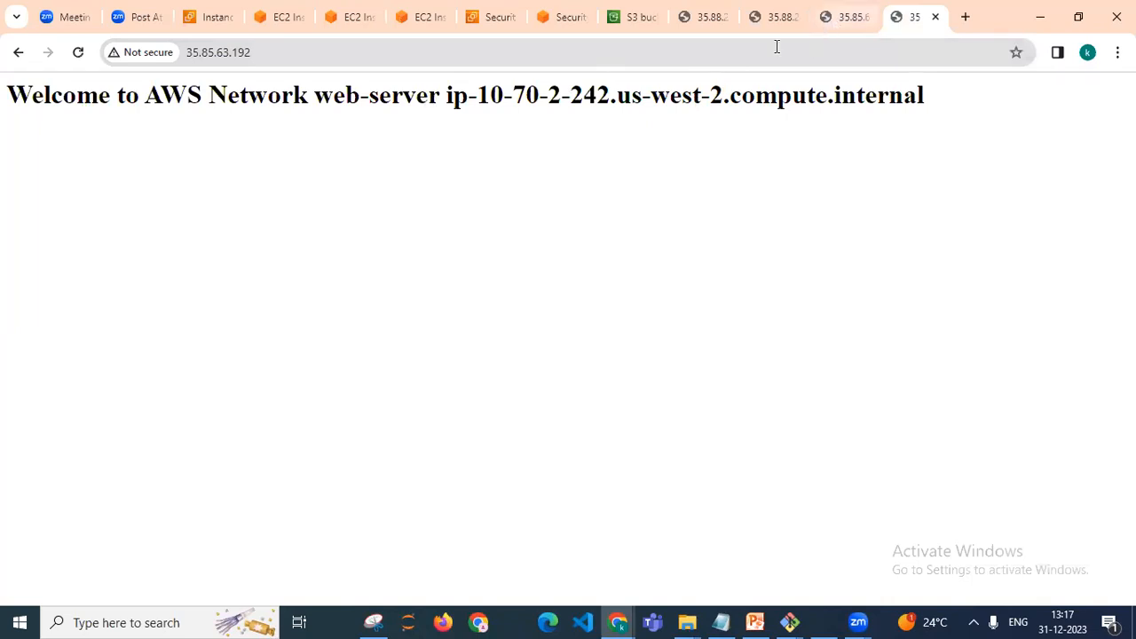
Reload the web server pages at 35.85.63.192 to check the welcome heading
key(ctrl+shift+Page_Up)
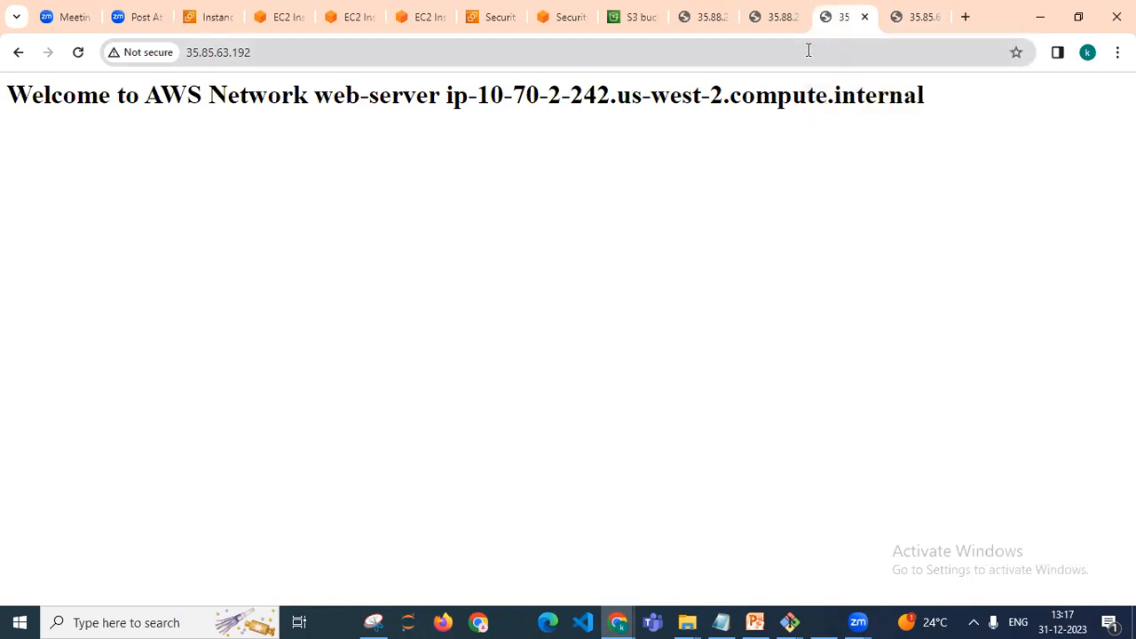
click(809, 50)
key(Return)
click(923, 13)
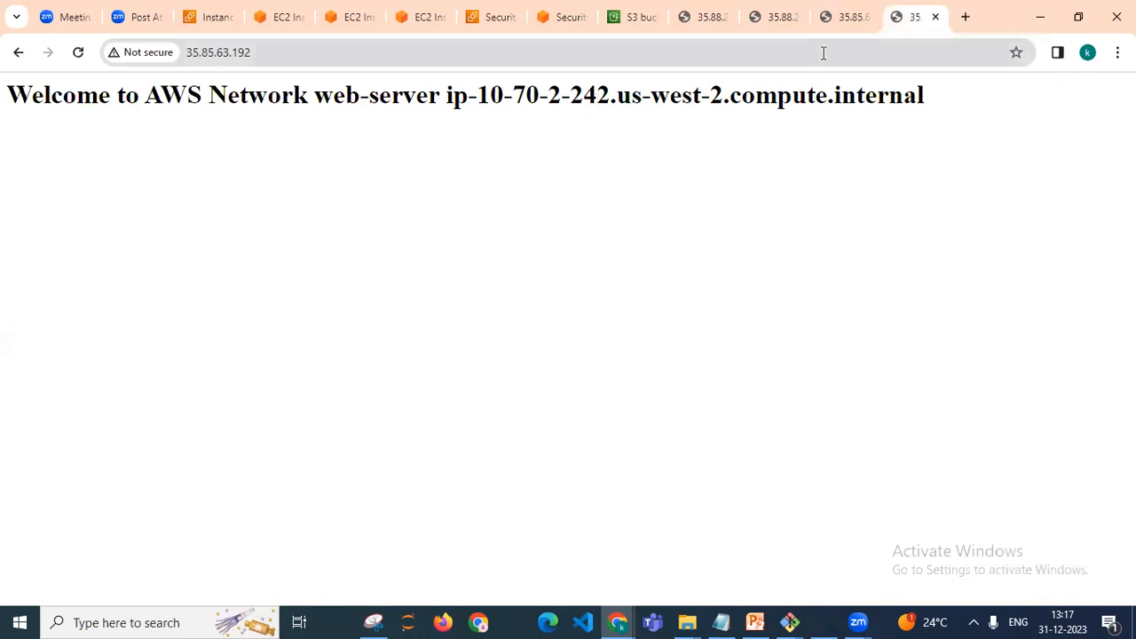
click(823, 53)
key(Return)
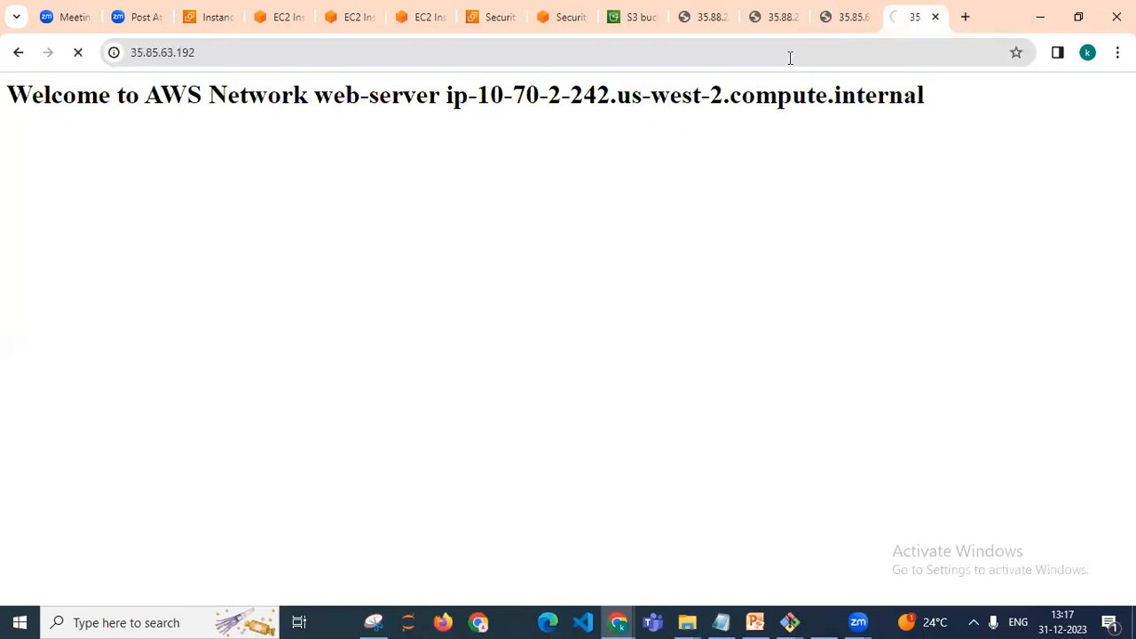
Reload the 35.85.63.192 page and glance over the script notes in the text editor
key(F5)
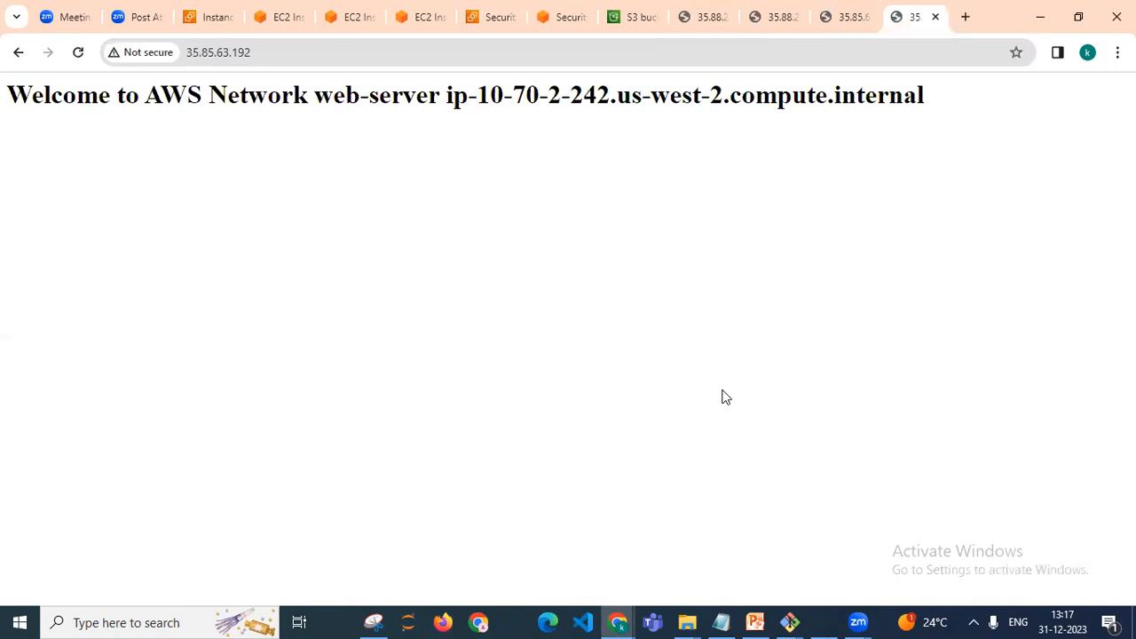
click(728, 620)
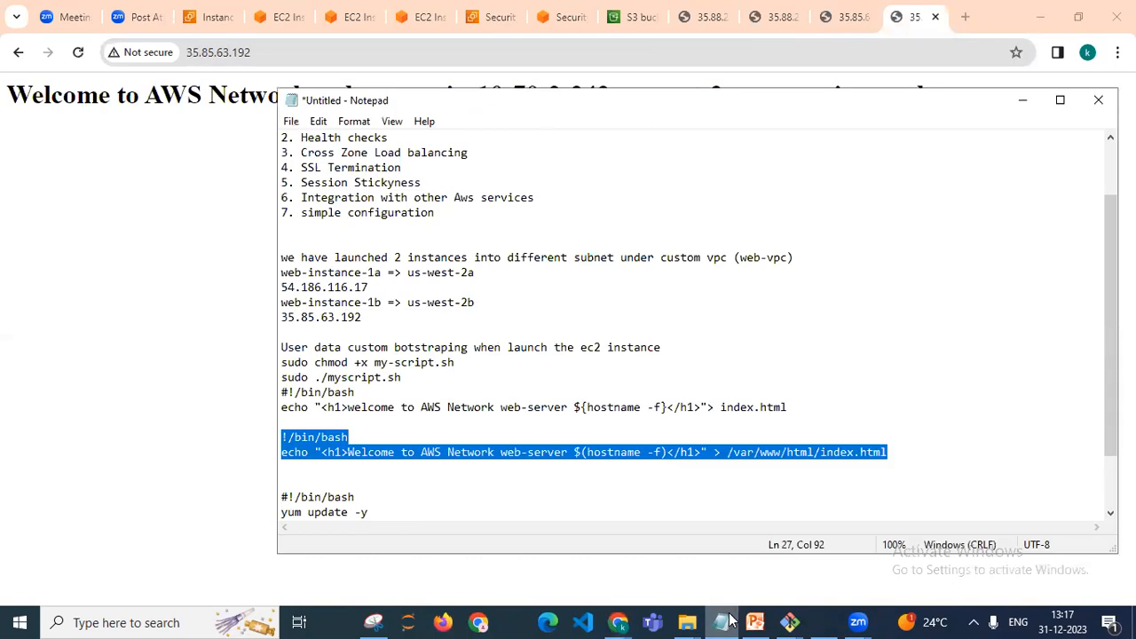
click(939, 9)
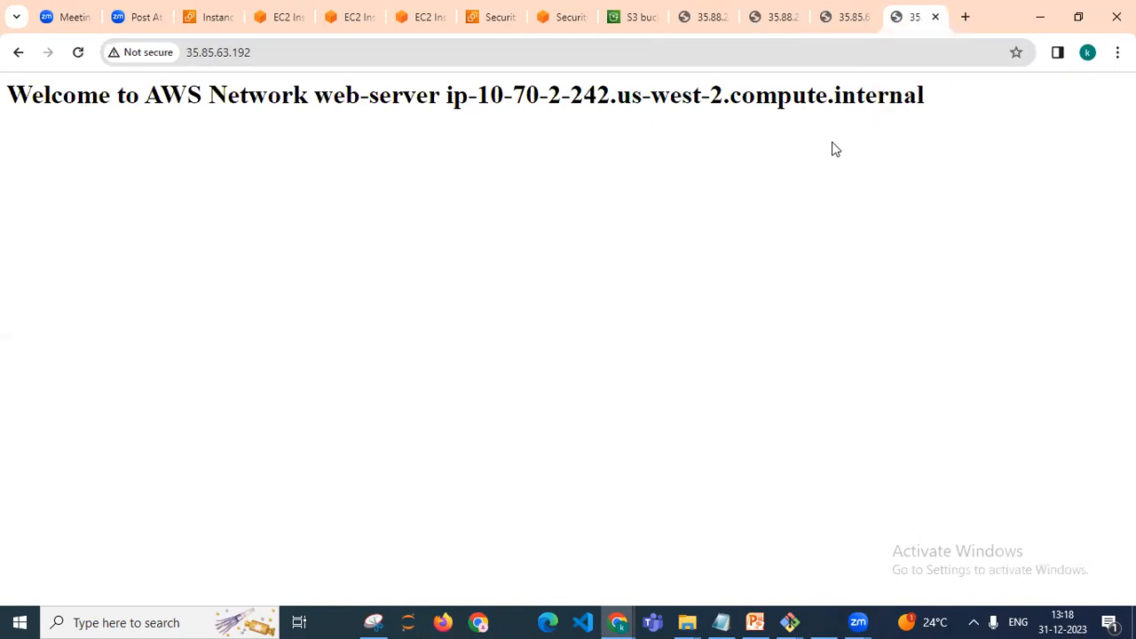
Select web-instance-1a in the EC2 instances list and open its public IP 35.88.24.48 in a new browser tab
key(alt+Tab)
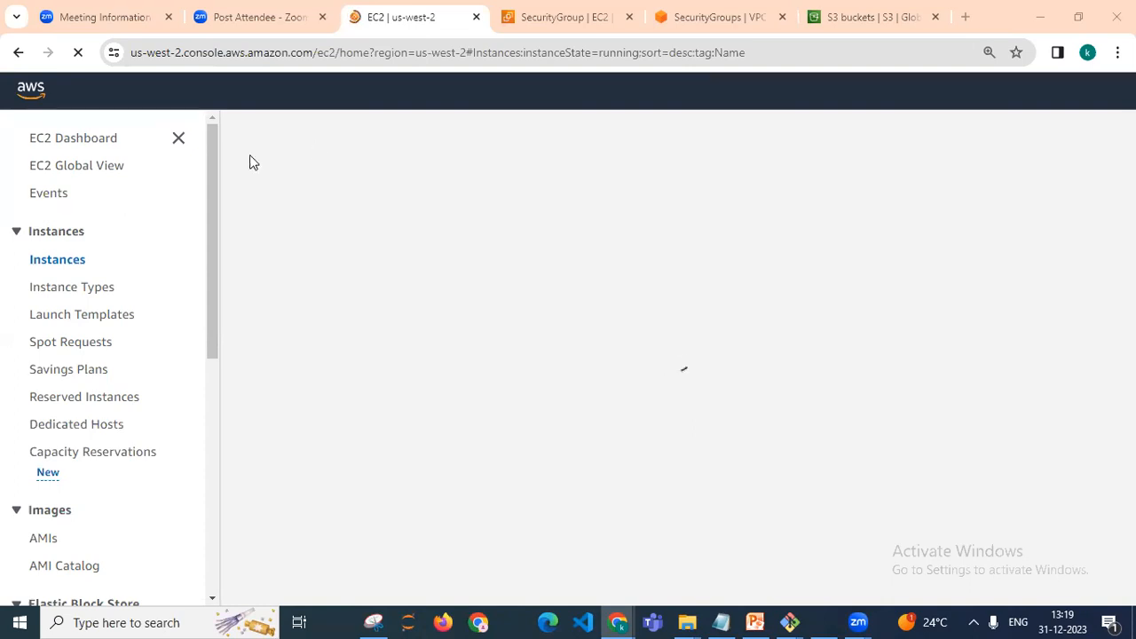
scroll(212, 153, down, 1)
scroll(215, 157, up, 1)
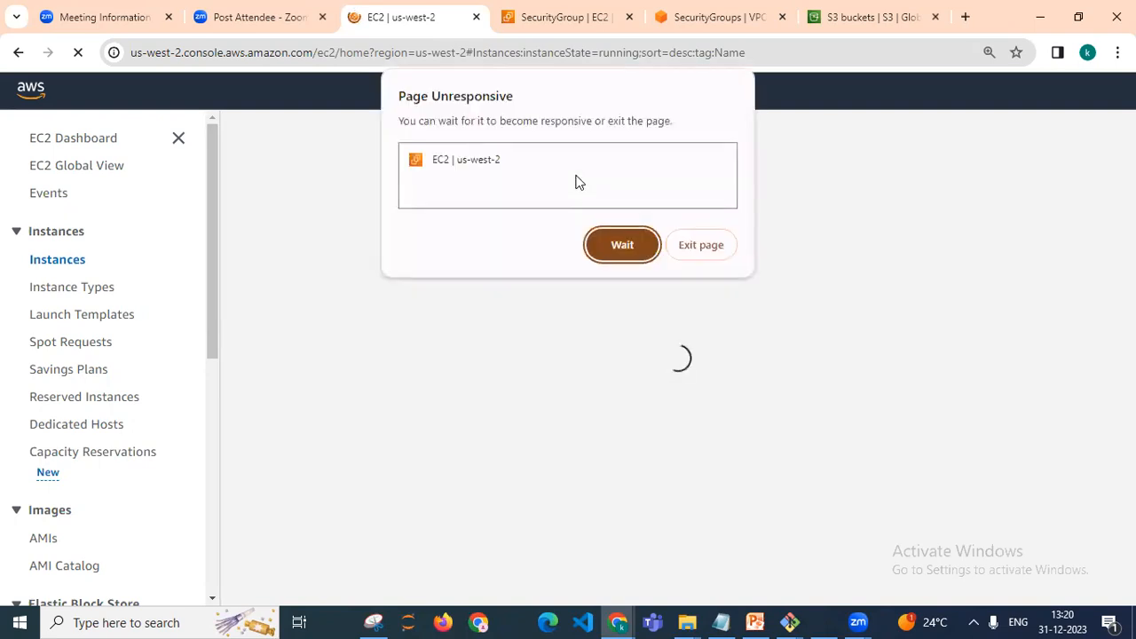
click(620, 230)
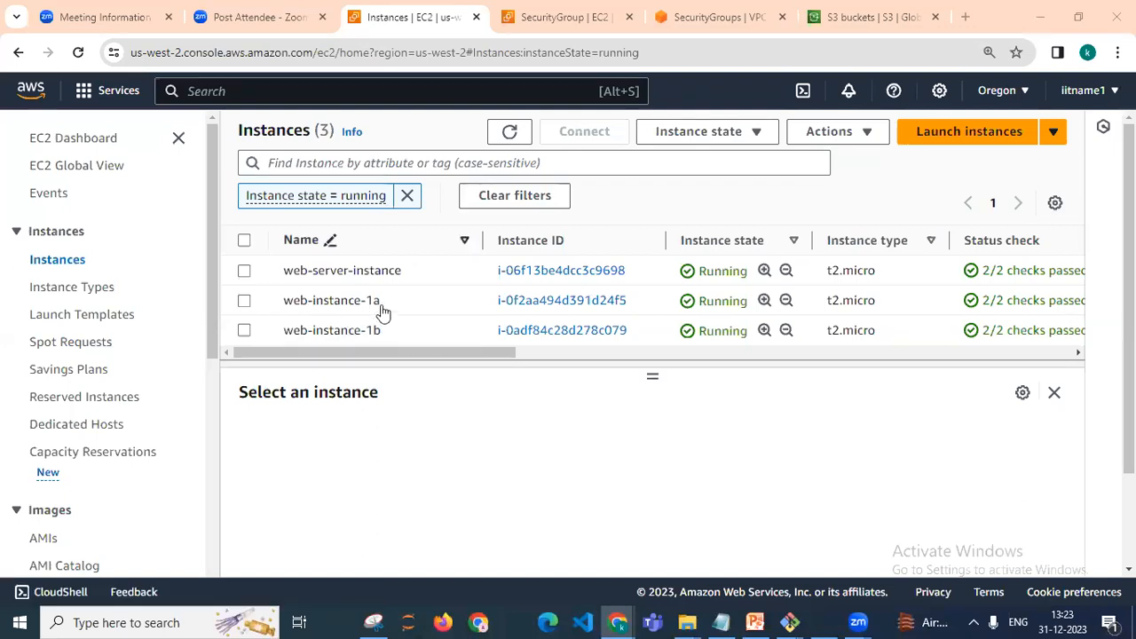
click(244, 301)
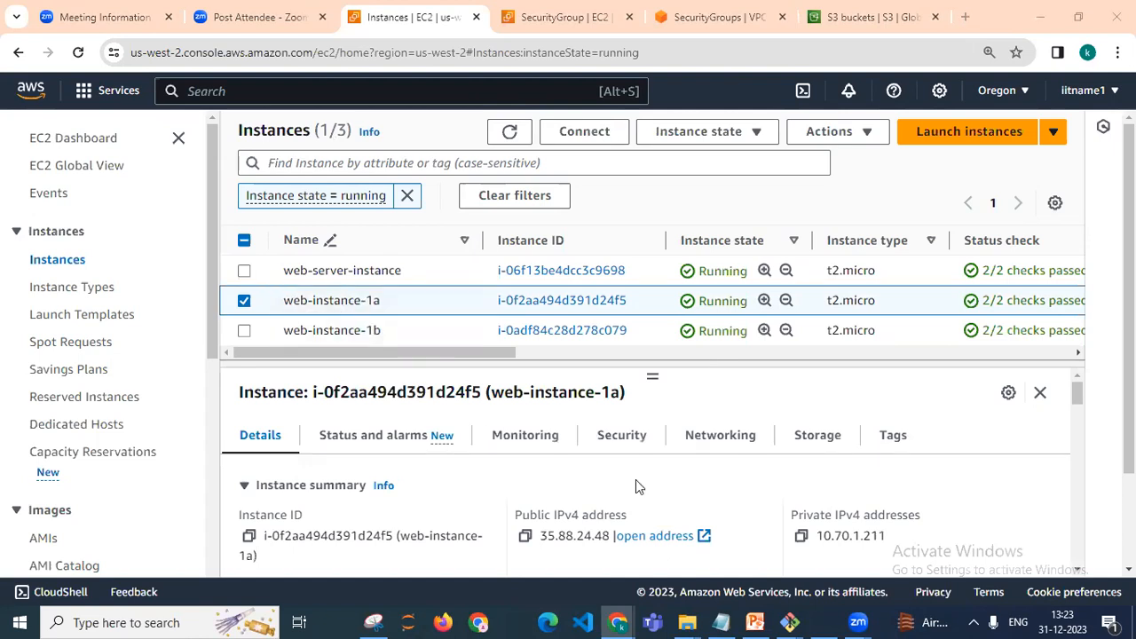
key(ctrl+t)
click(894, 52)
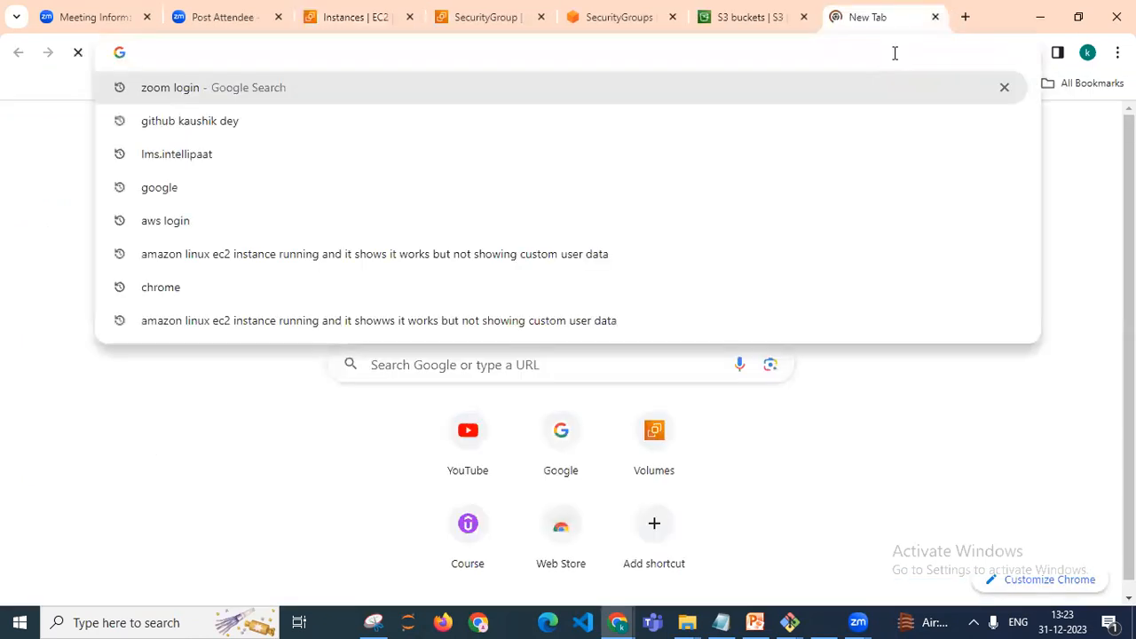
text(35.88.24.48)
key(Return)
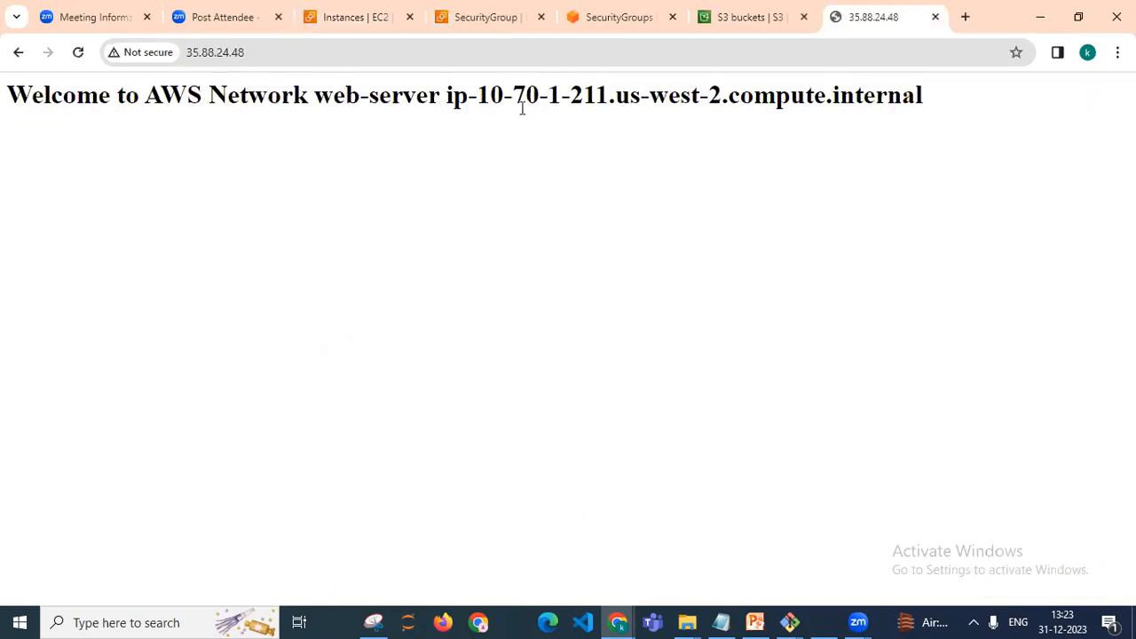
Select web-instance-1b instead, copy its public IPv4 address and open 35.85.63.192 in a new browser tab
click(318, 23)
click(245, 301)
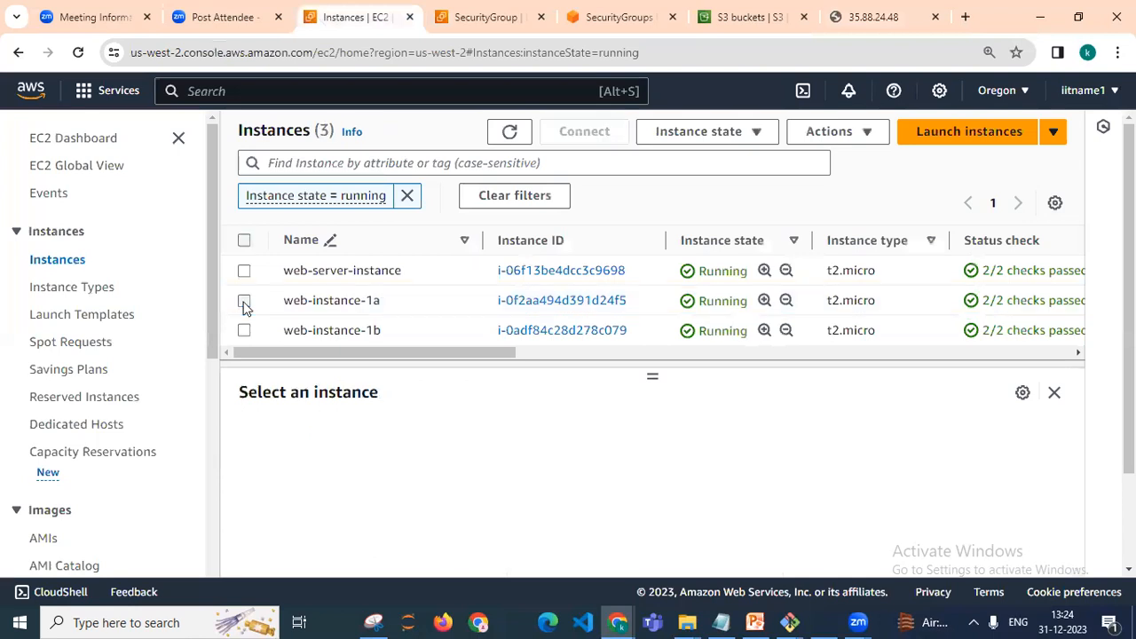
click(245, 331)
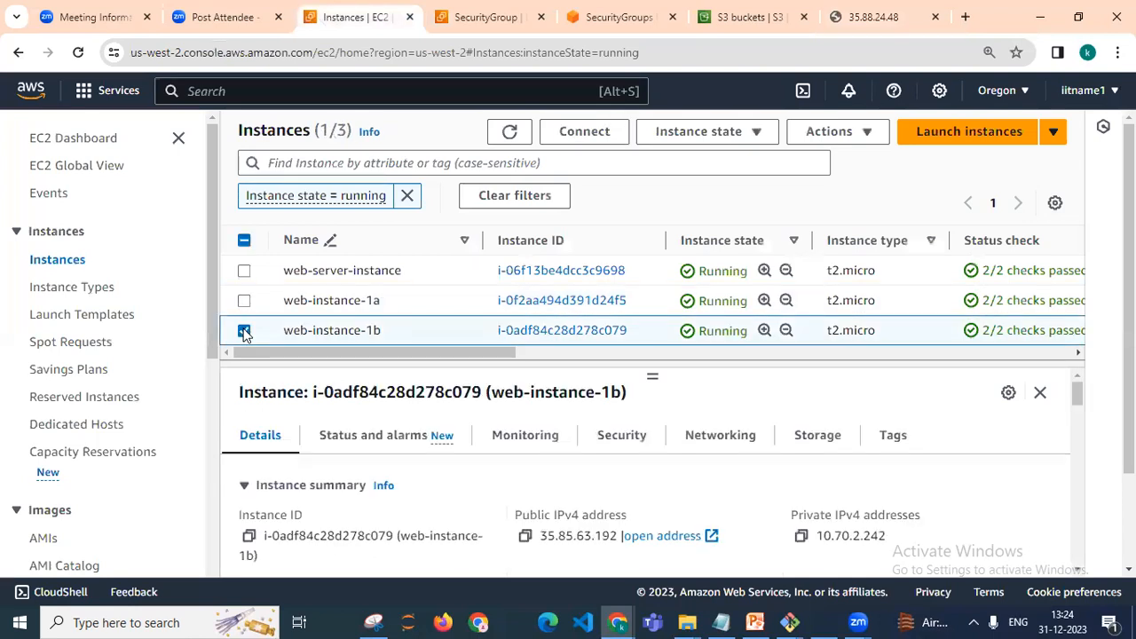
click(525, 536)
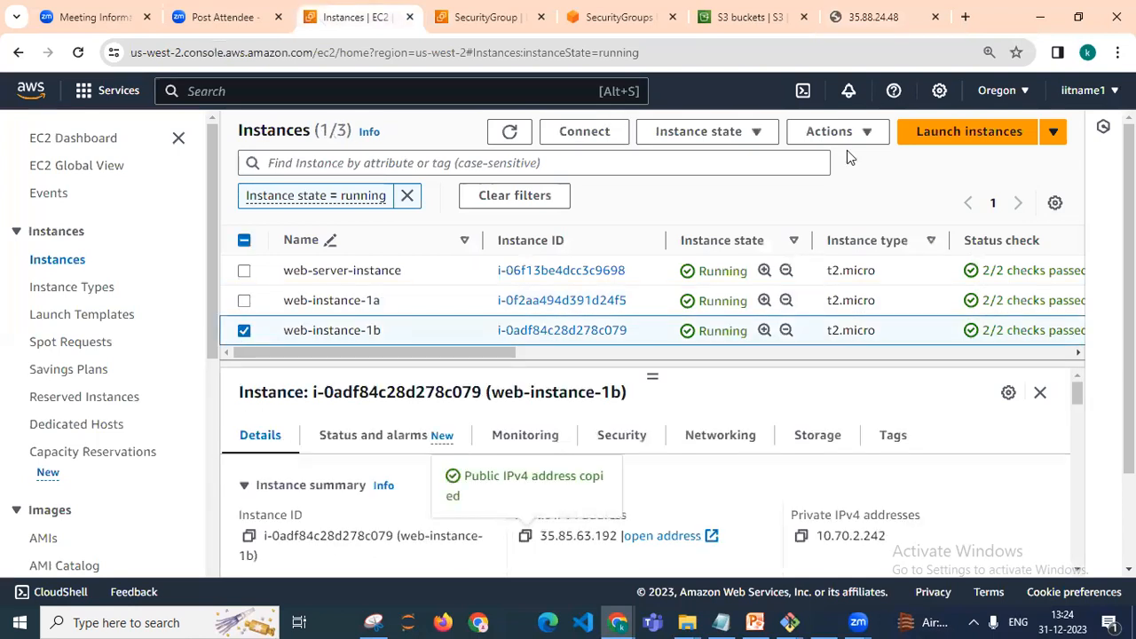
click(966, 17)
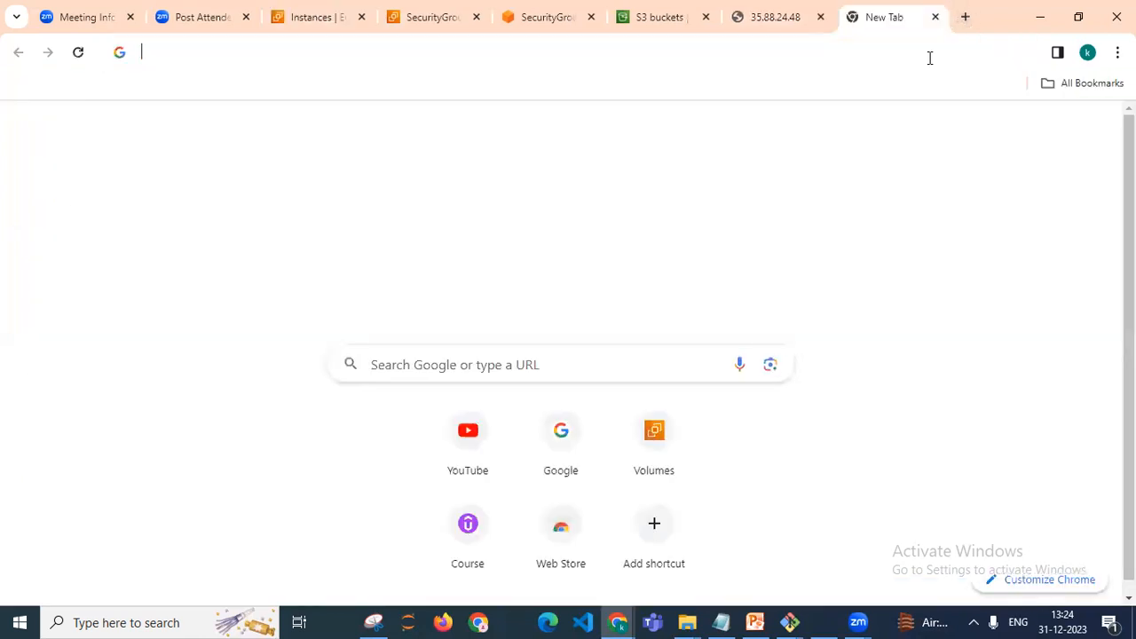
key(ctrl+v)
key(Return)
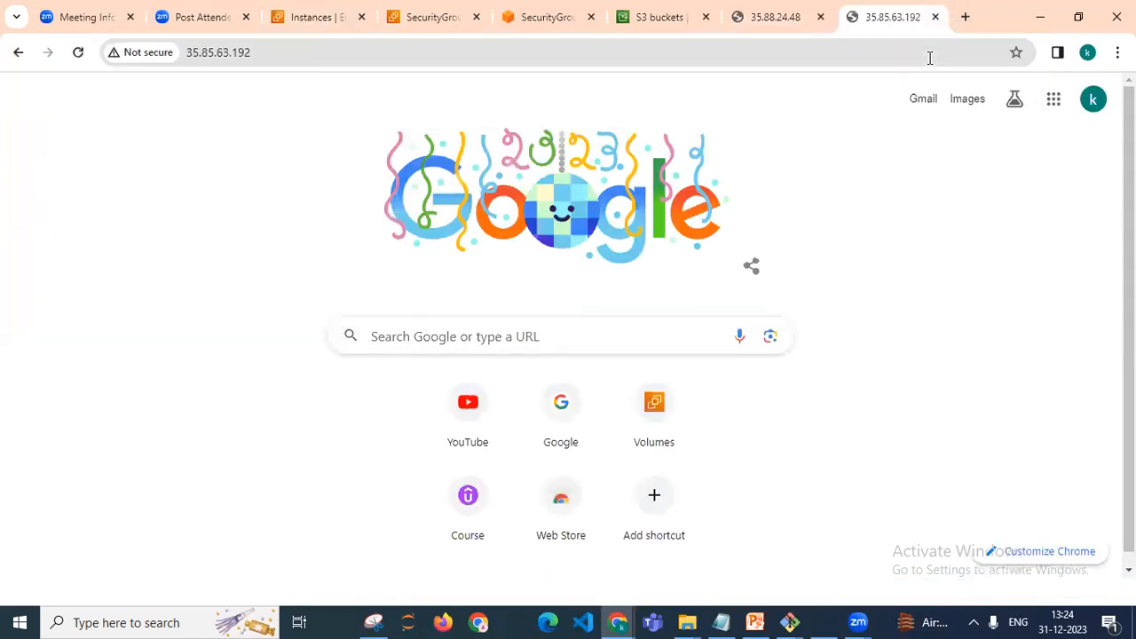
click(757, 21)
click(871, 17)
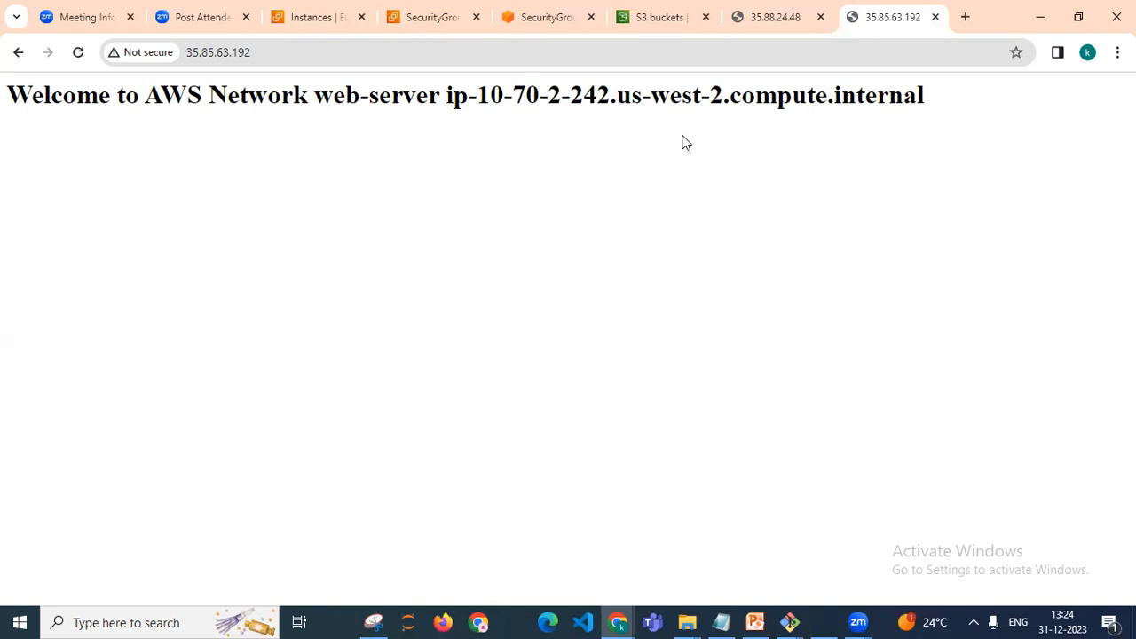
Go to the Load Balancers page of the EC2 console and start creating a load balancer
click(319, 16)
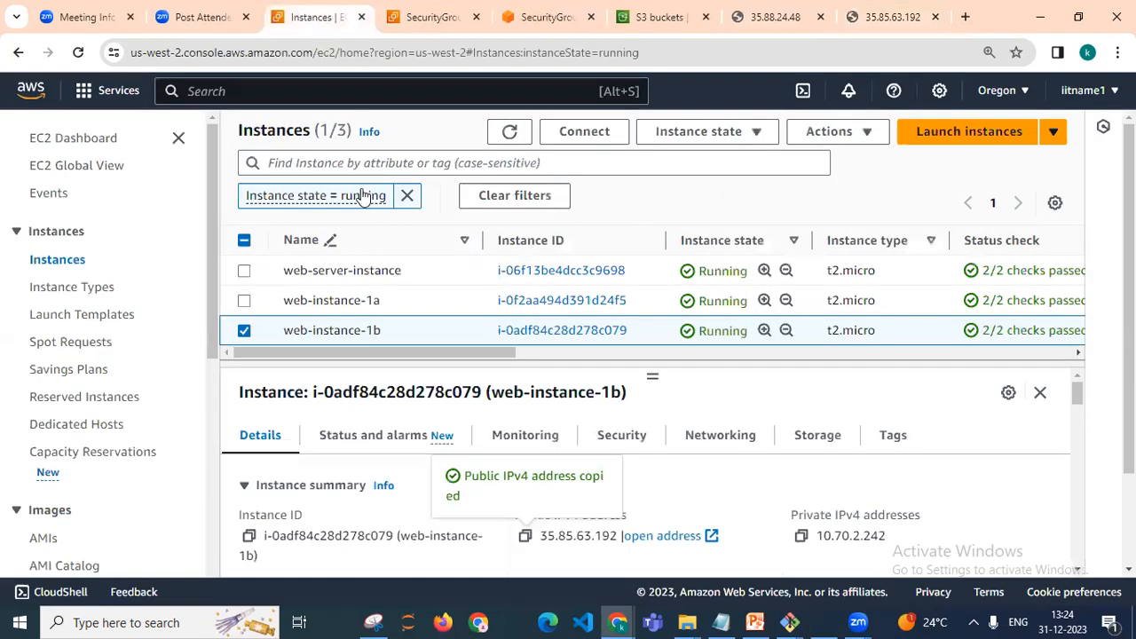
click(938, 356)
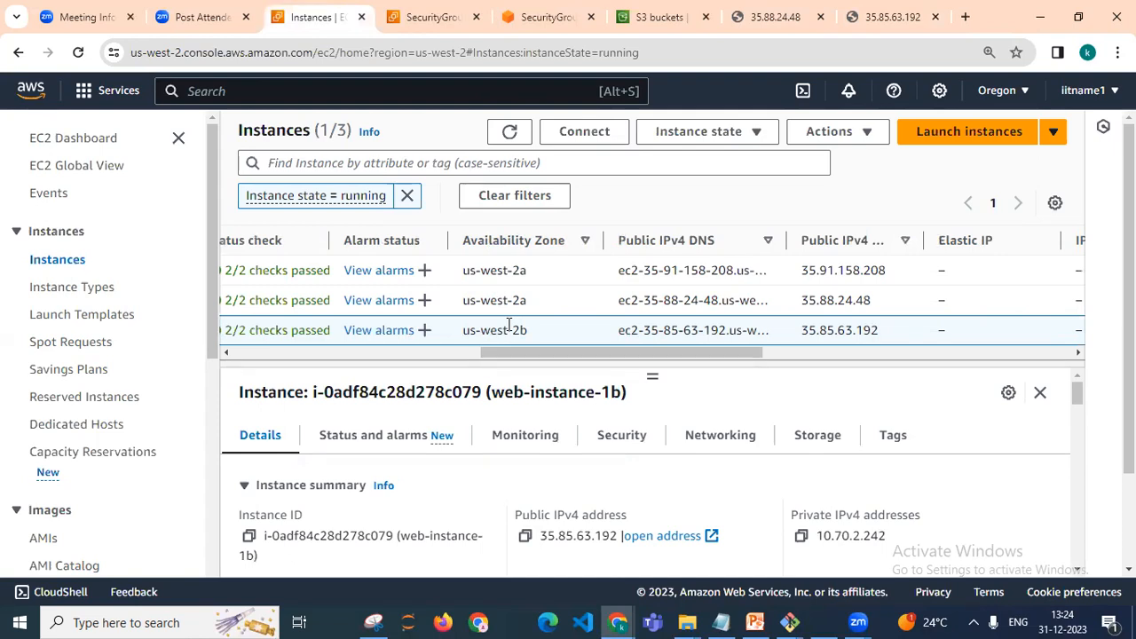
drag(212, 239, 231, 465)
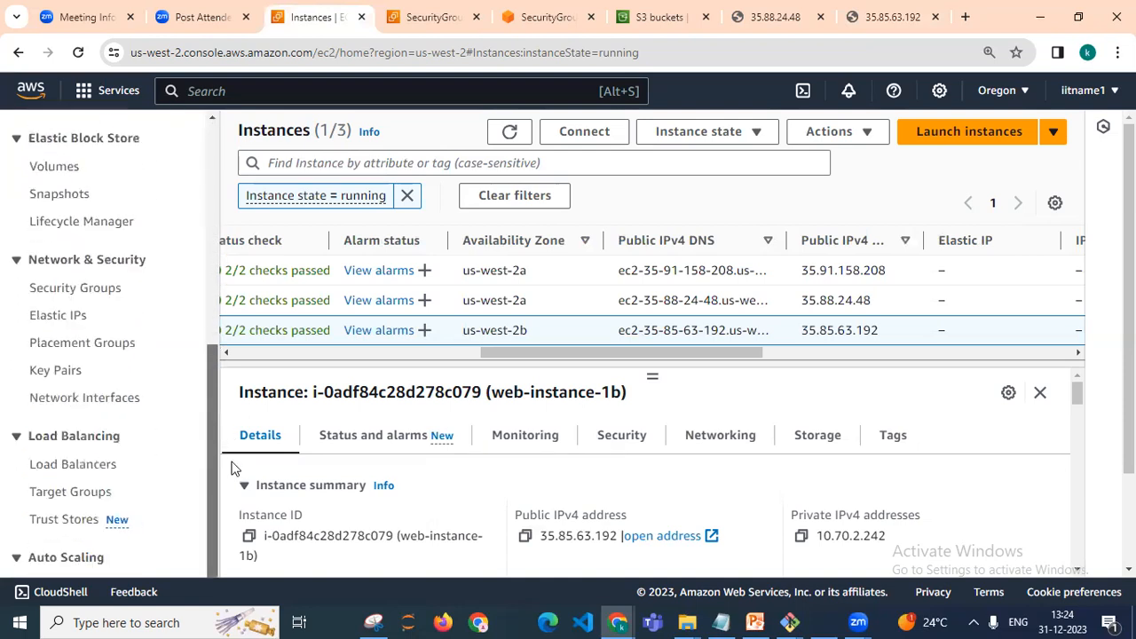
click(76, 469)
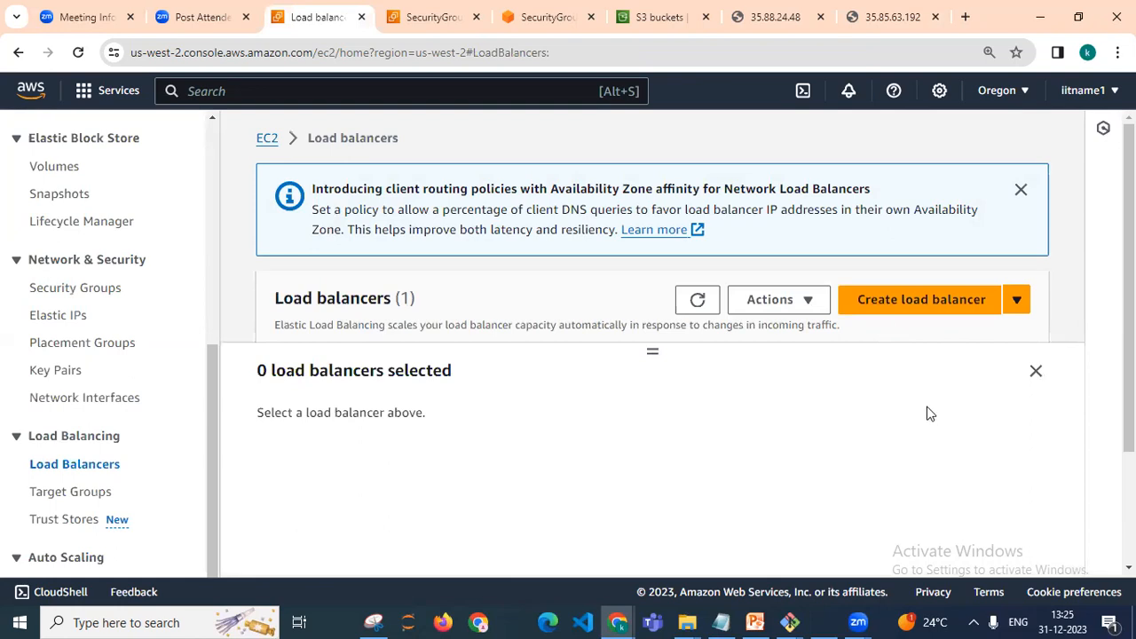
drag(652, 352, 656, 480)
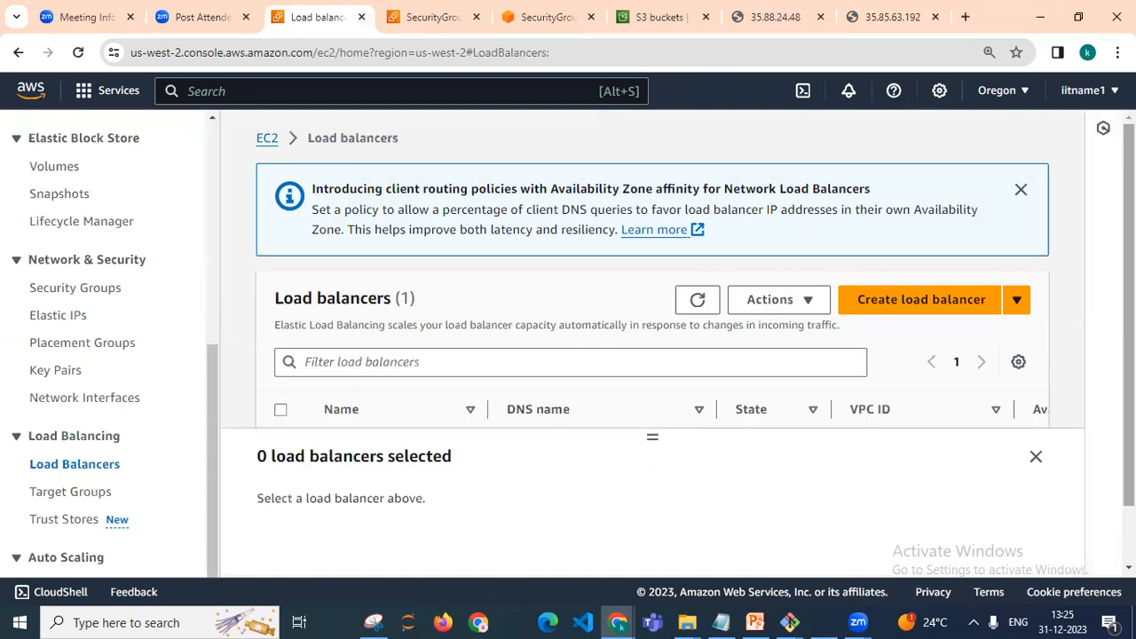
scroll(1123, 301, down, 1)
scroll(444, 399, down, 1)
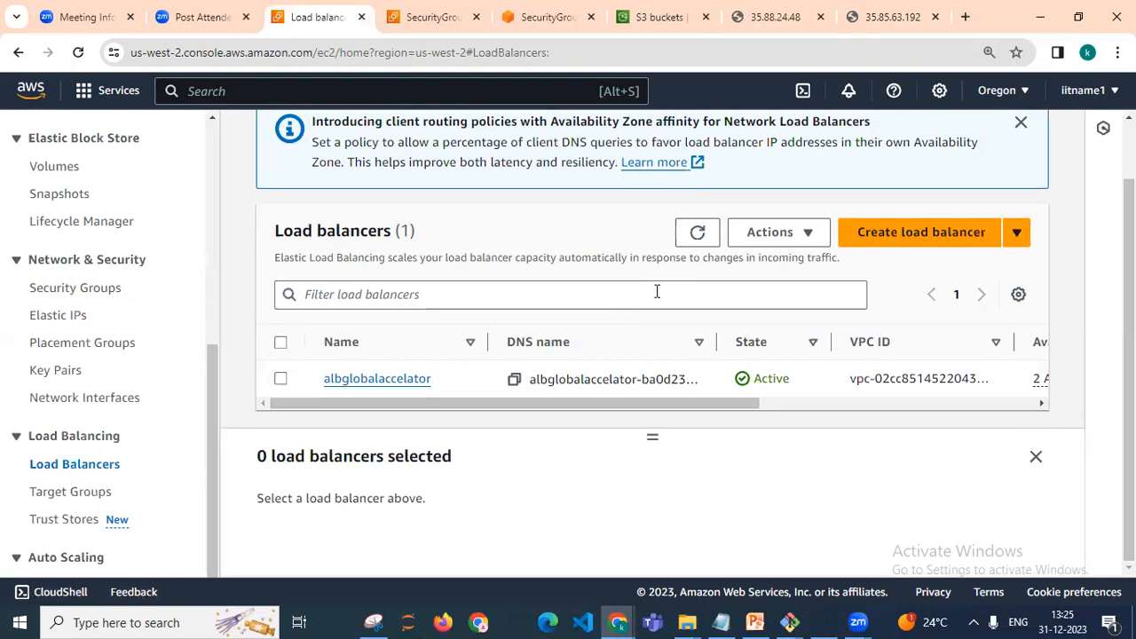
click(913, 232)
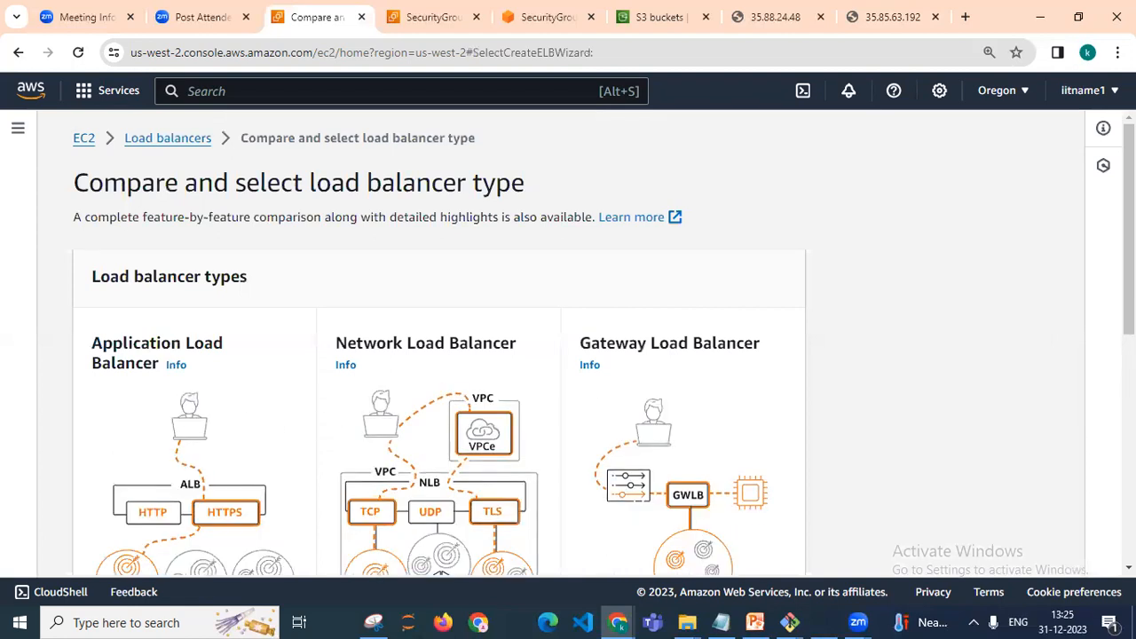
Expand the Classic Load Balancer - previous generation section and choose to create a Classic Load Balancer
scroll(568, 350, down, 1)
scroll(568, 349, down, 1)
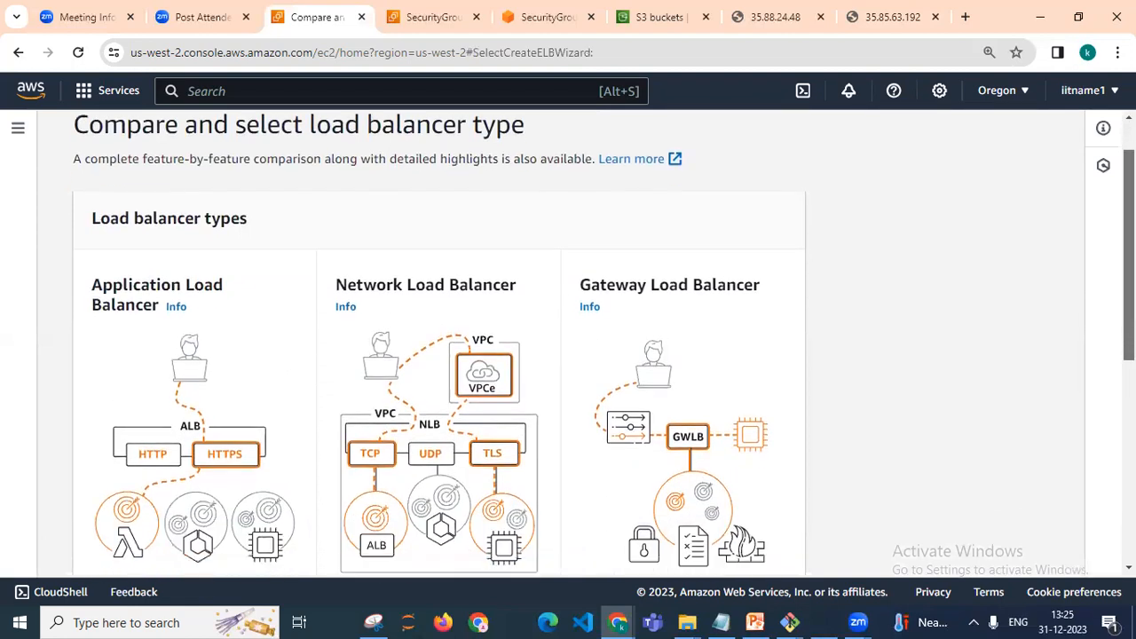
scroll(568, 350, down, 5)
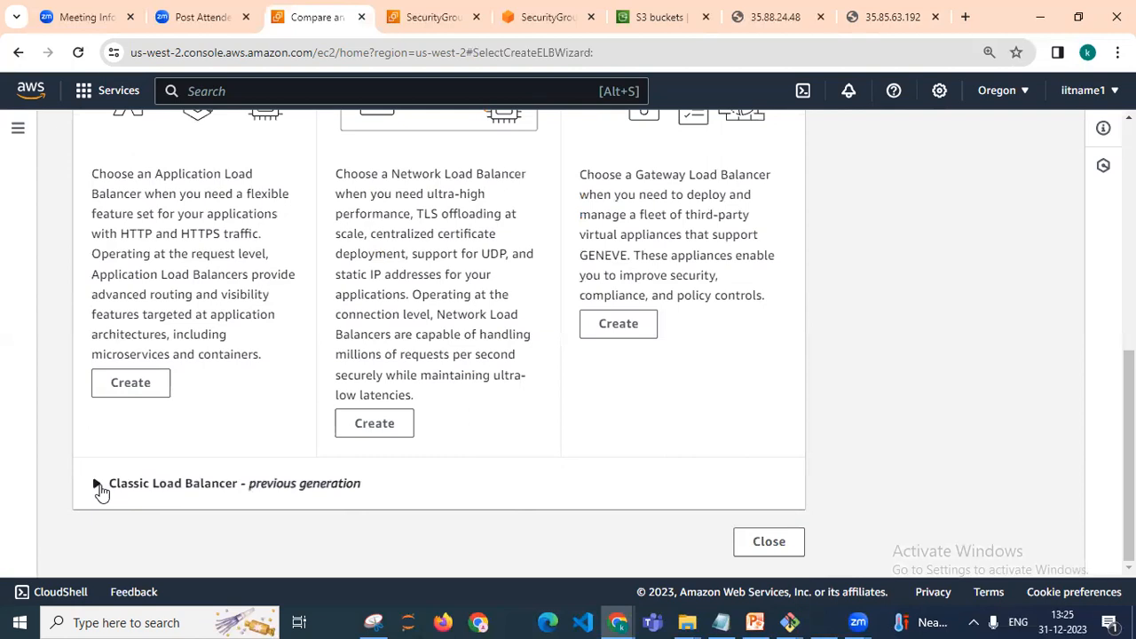
click(98, 486)
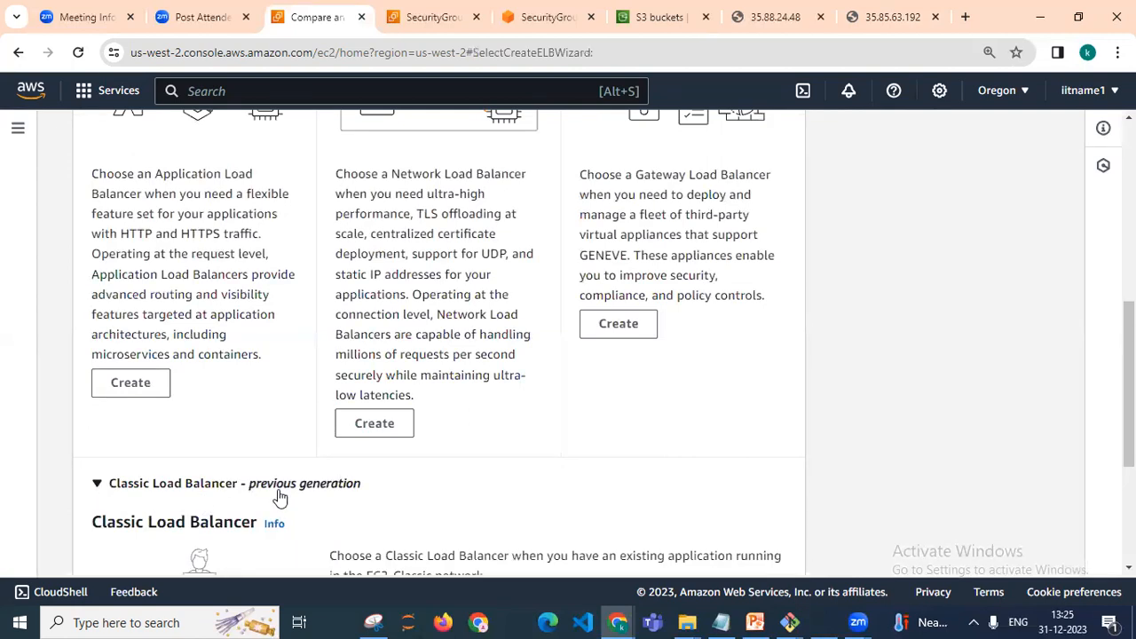
scroll(777, 444, down, 2)
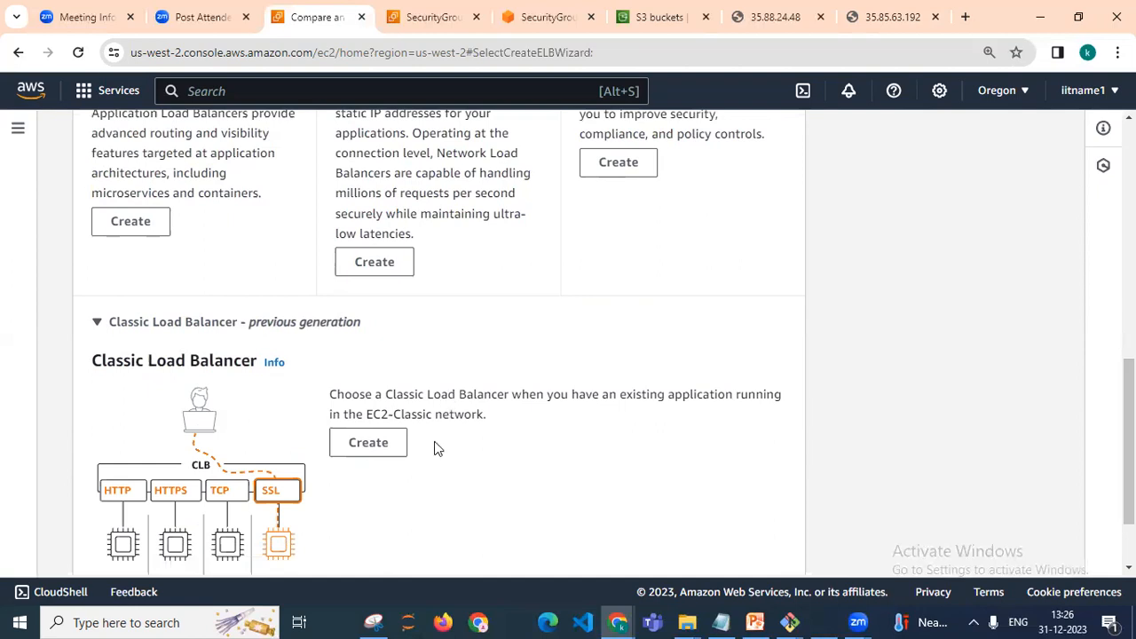
click(382, 451)
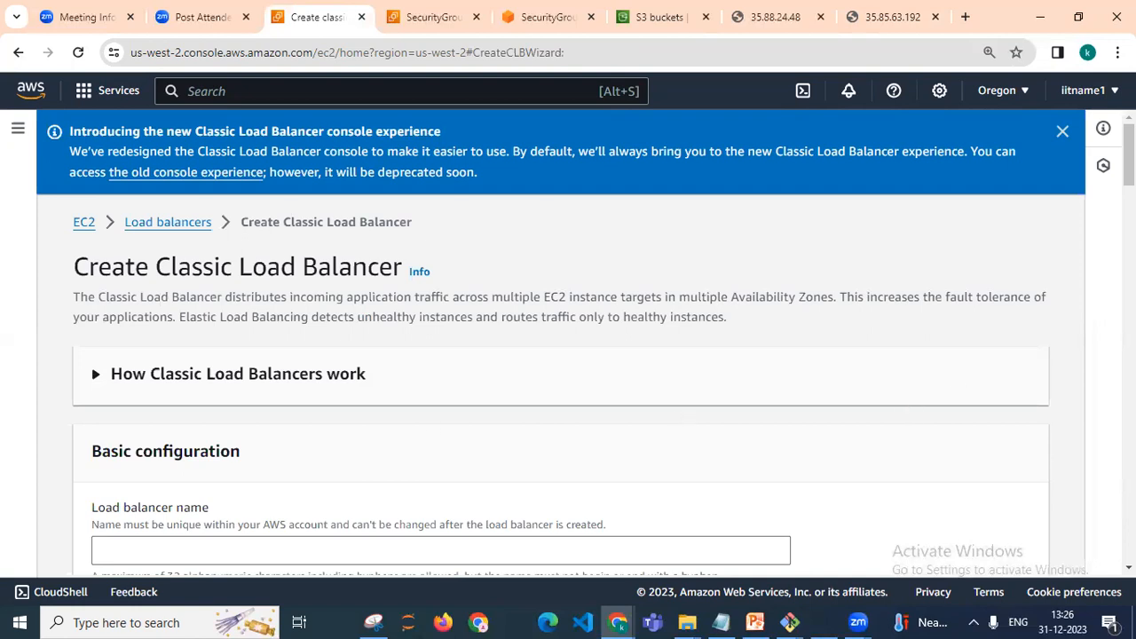
Name the load balancer clb1
scroll(263, 477, down, 3)
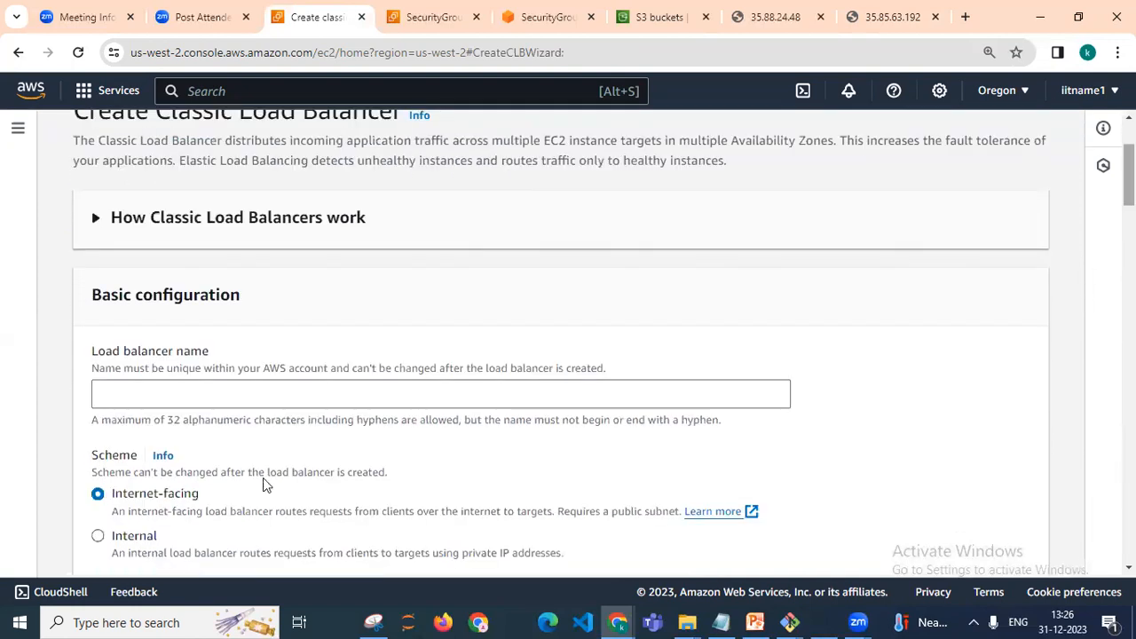
click(253, 401)
text(c)
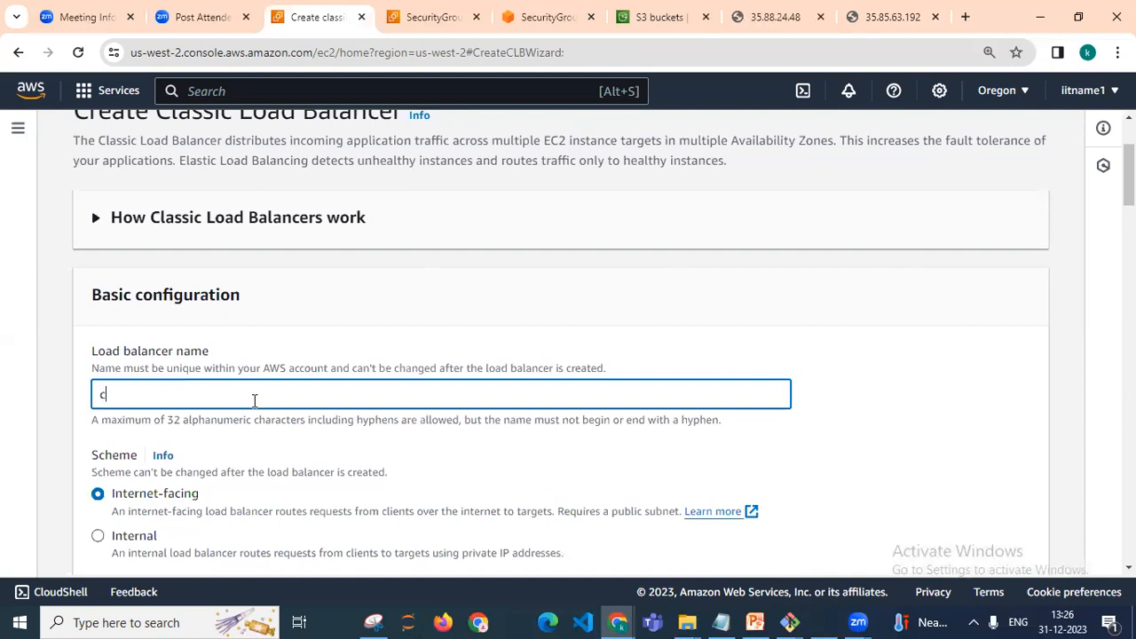
text(lb1)
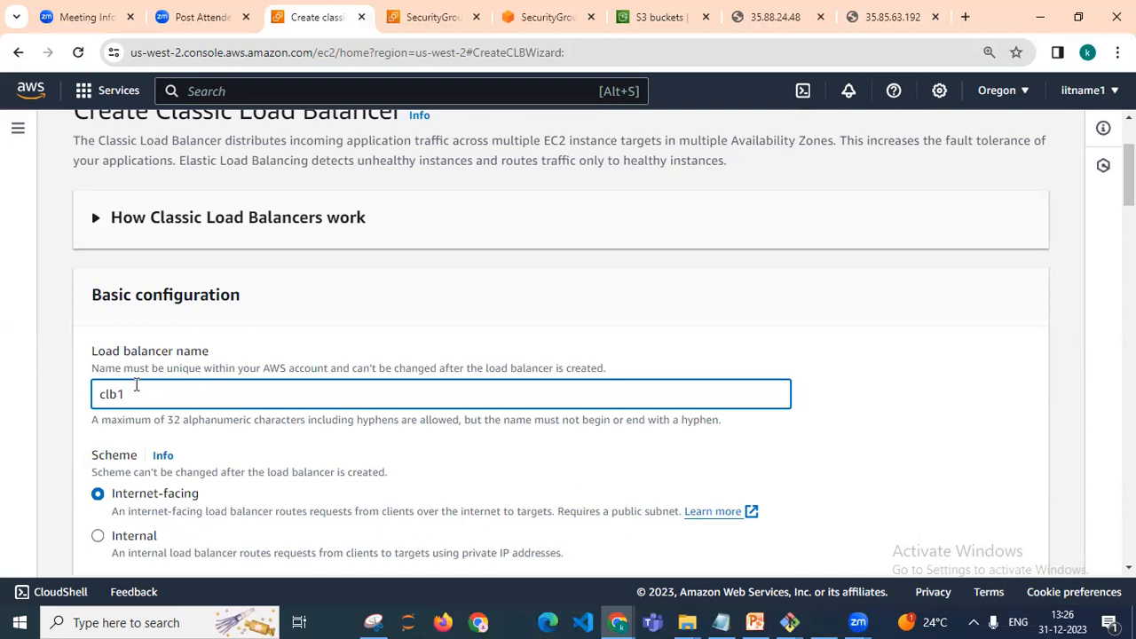
Select web-vpc as the VPC for the load balancer's network mapping
scroll(568, 346, down, 4)
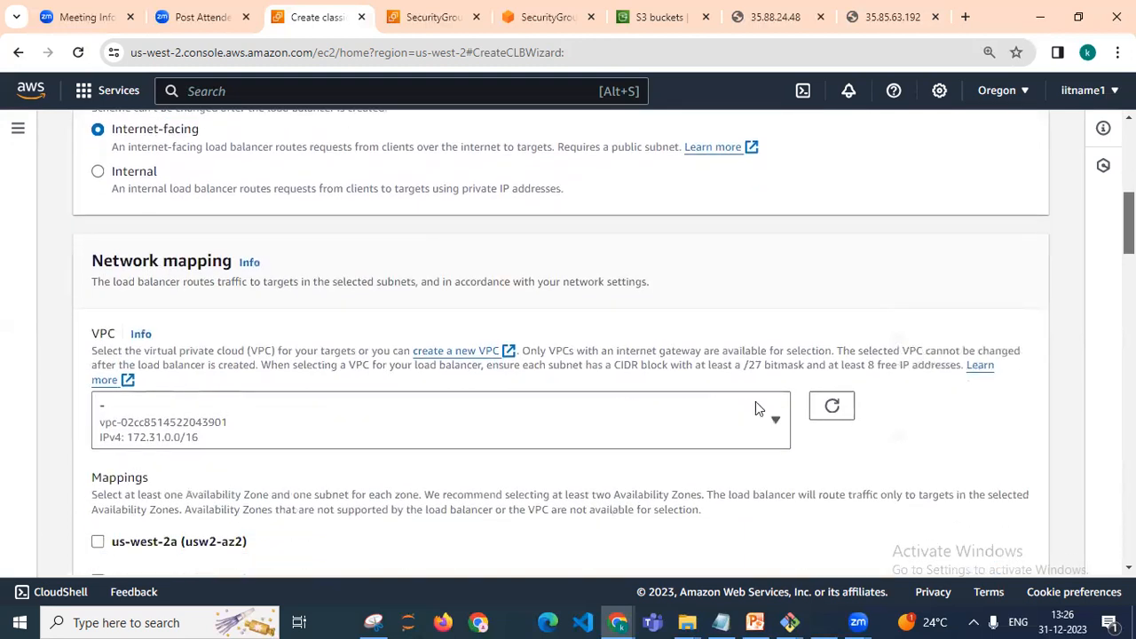
click(773, 422)
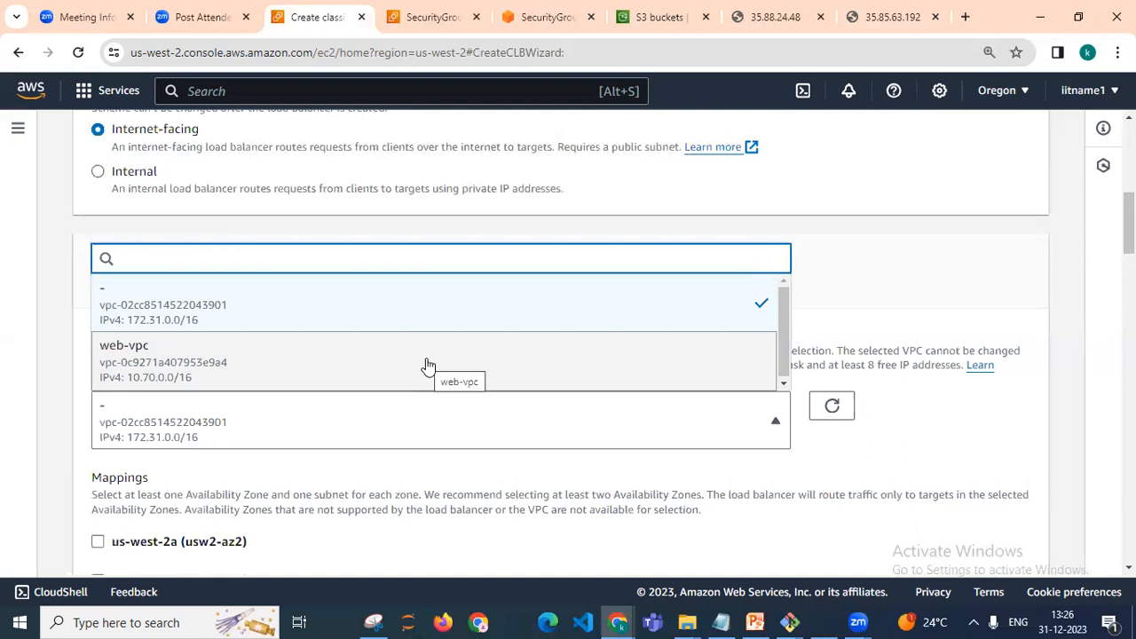
click(182, 366)
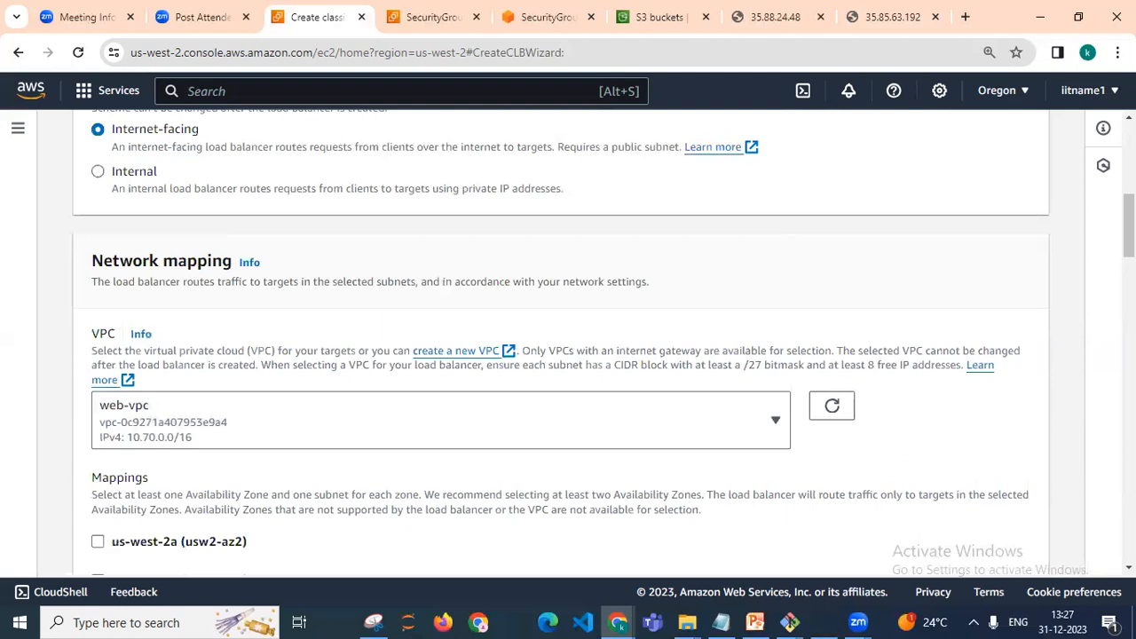
scroll(572, 390, down, 2)
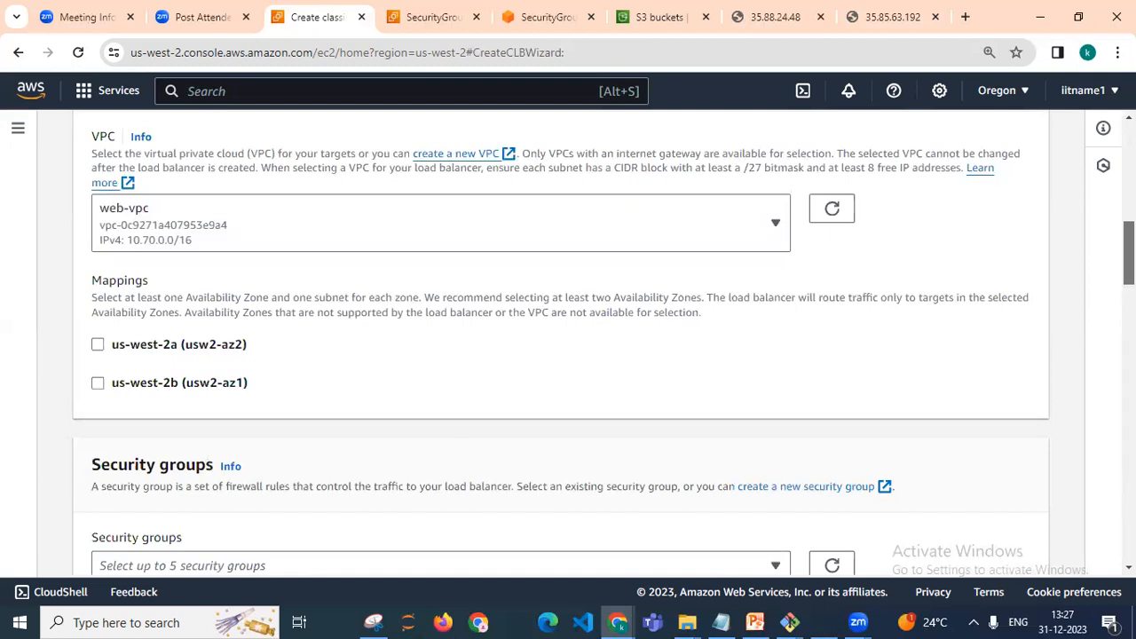
scroll(625, 362, down, 3)
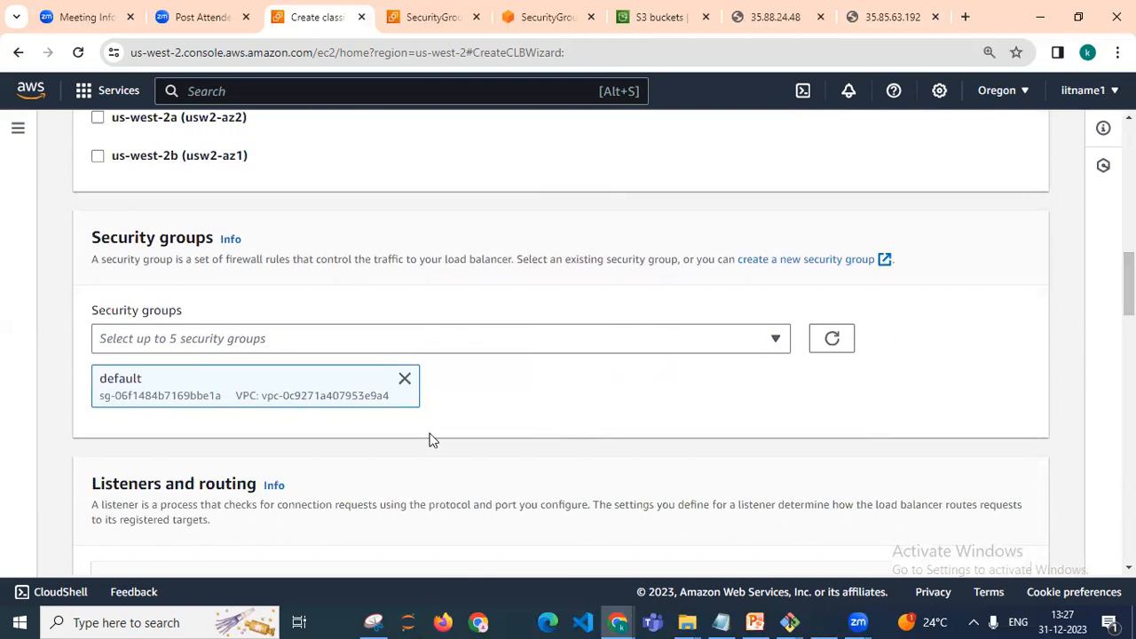
Deselect and reselect the default security group for the load balancer
click(772, 340)
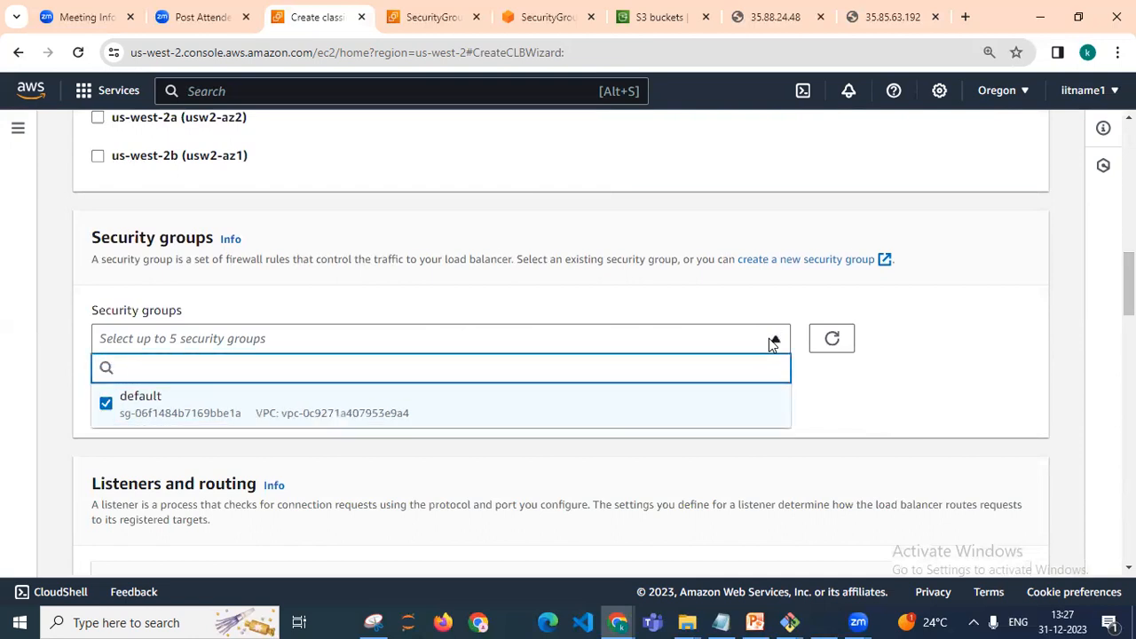
click(664, 409)
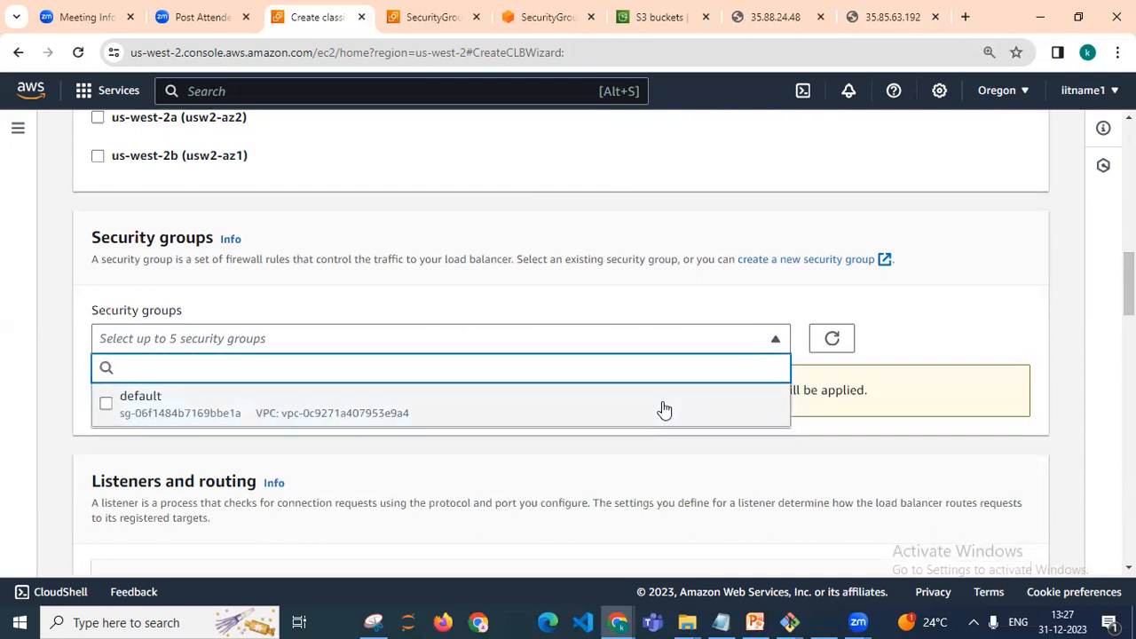
click(990, 334)
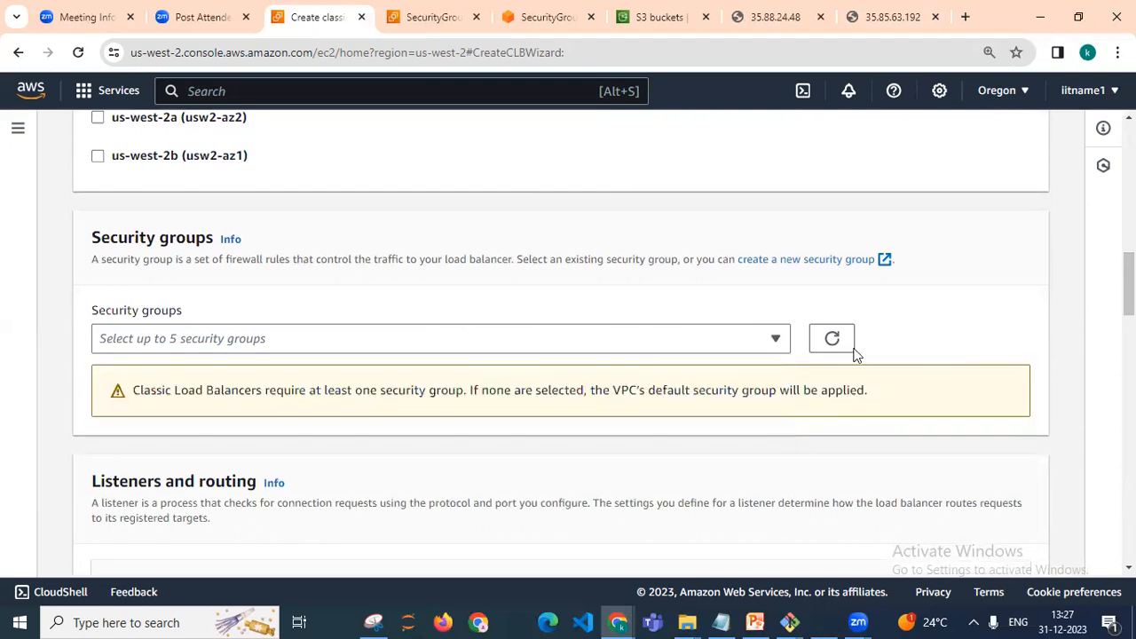
click(777, 340)
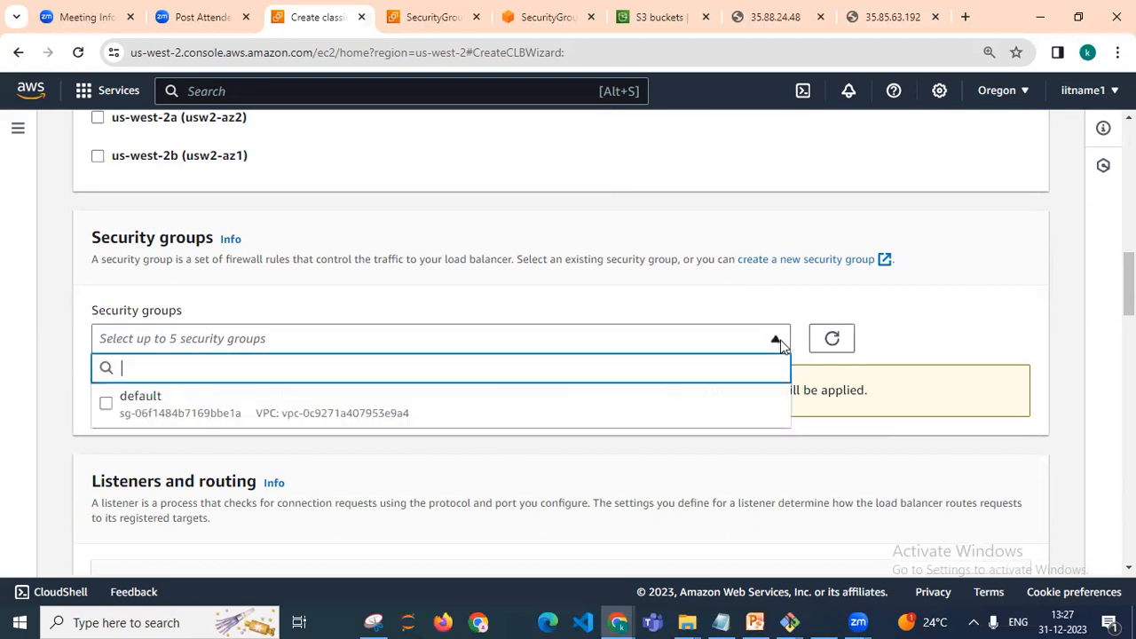
click(105, 409)
click(573, 312)
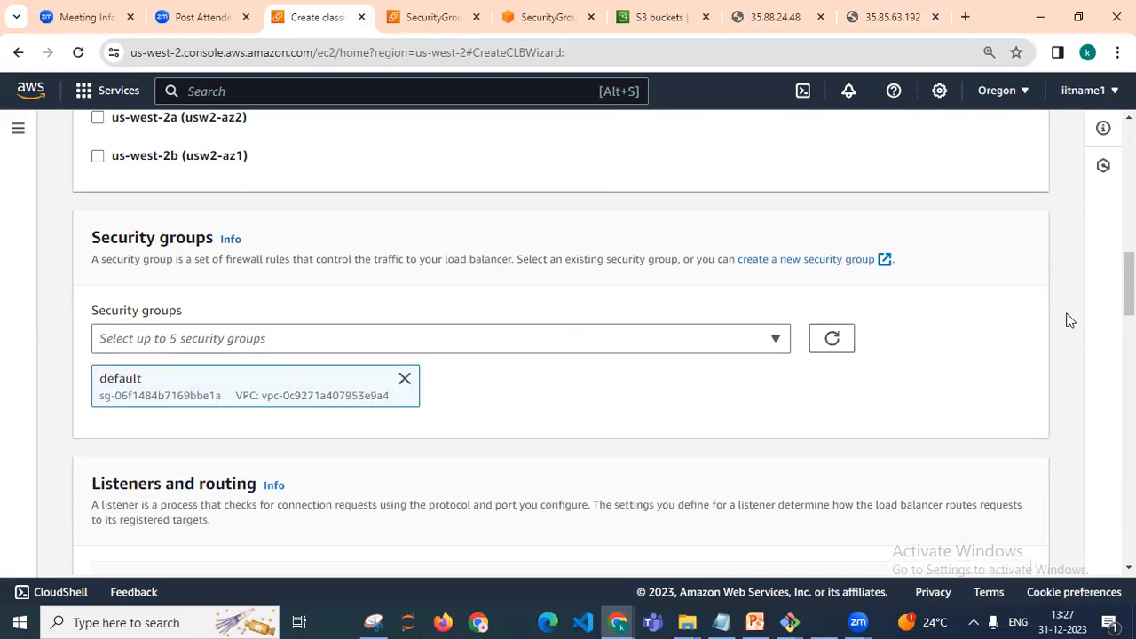
Expand the advanced health check settings and set the healthy threshold to 2
scroll(1070, 320, down, 3)
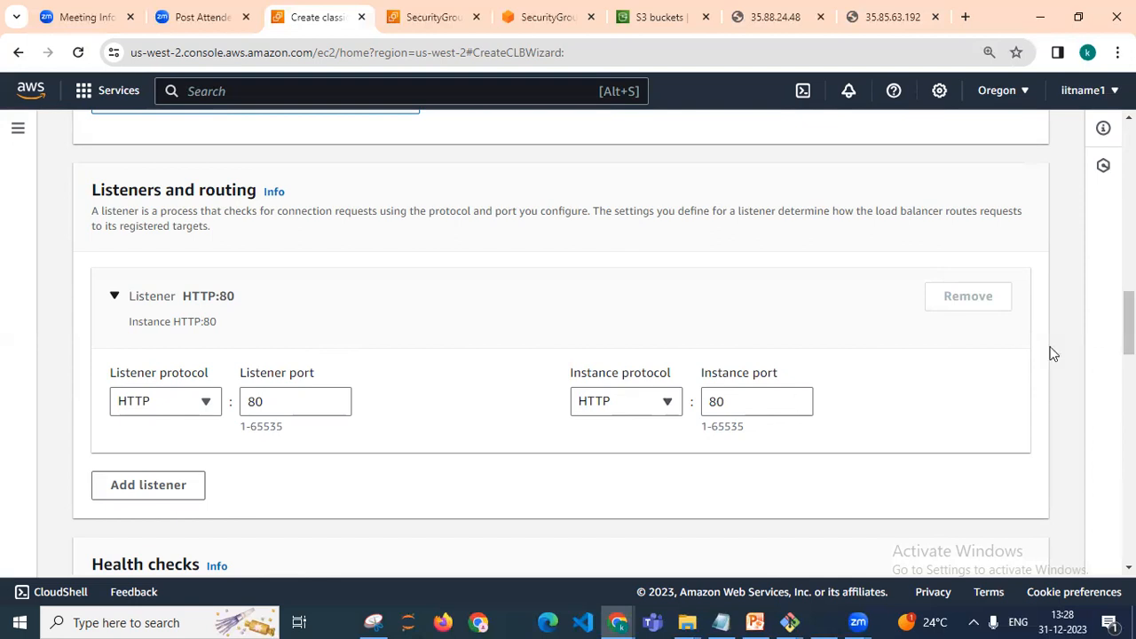
scroll(568, 337, up, 1)
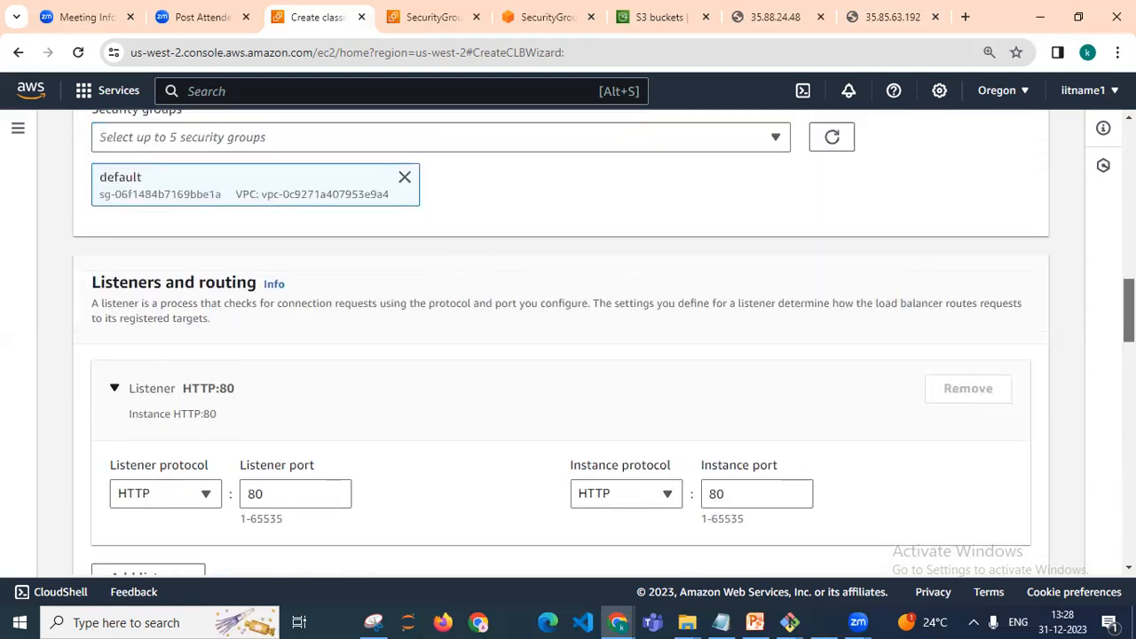
scroll(568, 337, down, 5)
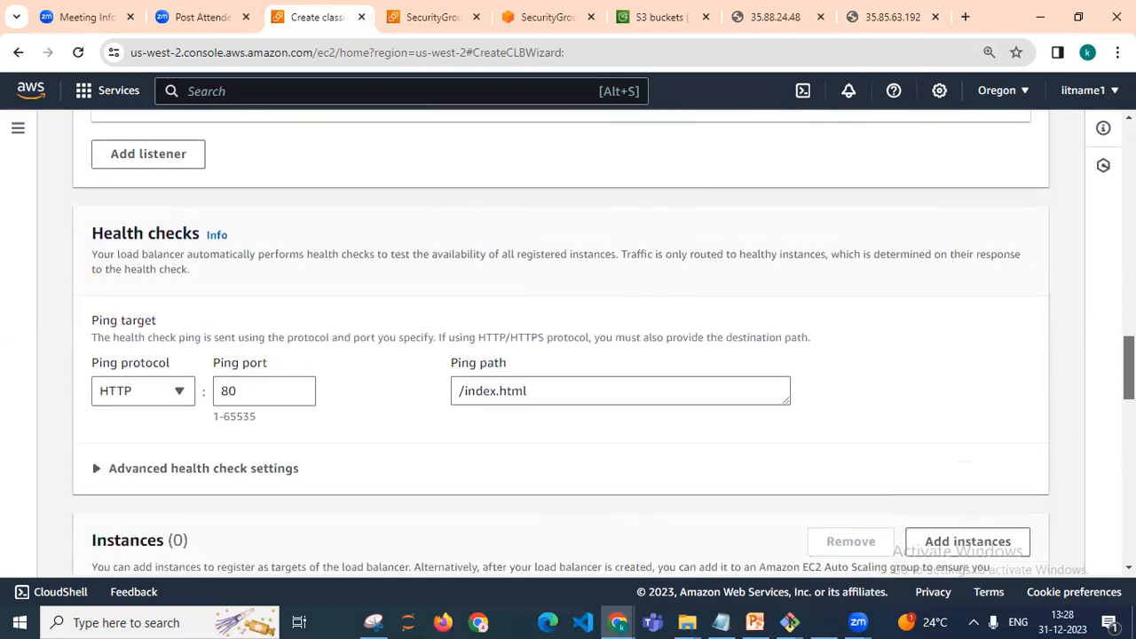
scroll(568, 337, down, 1)
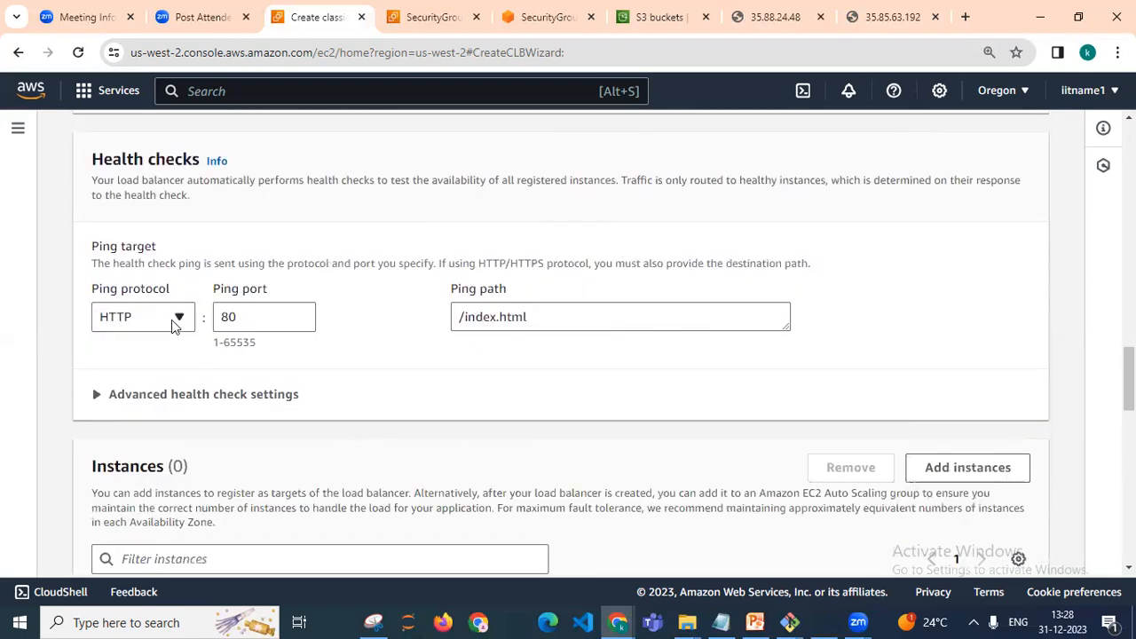
click(100, 400)
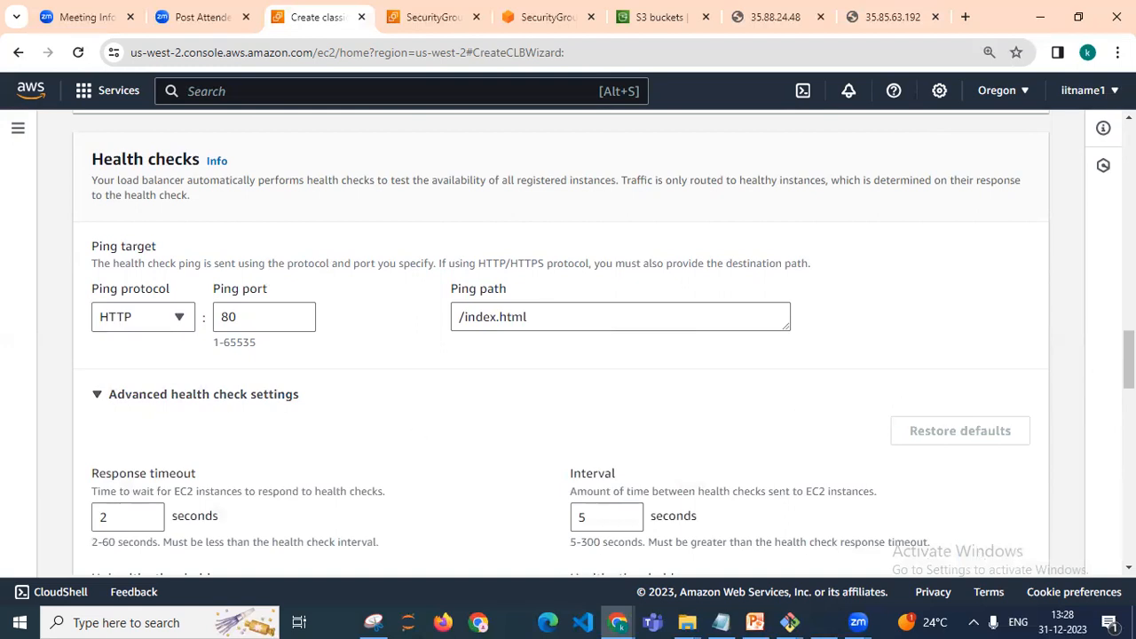
scroll(568, 346, down, 2)
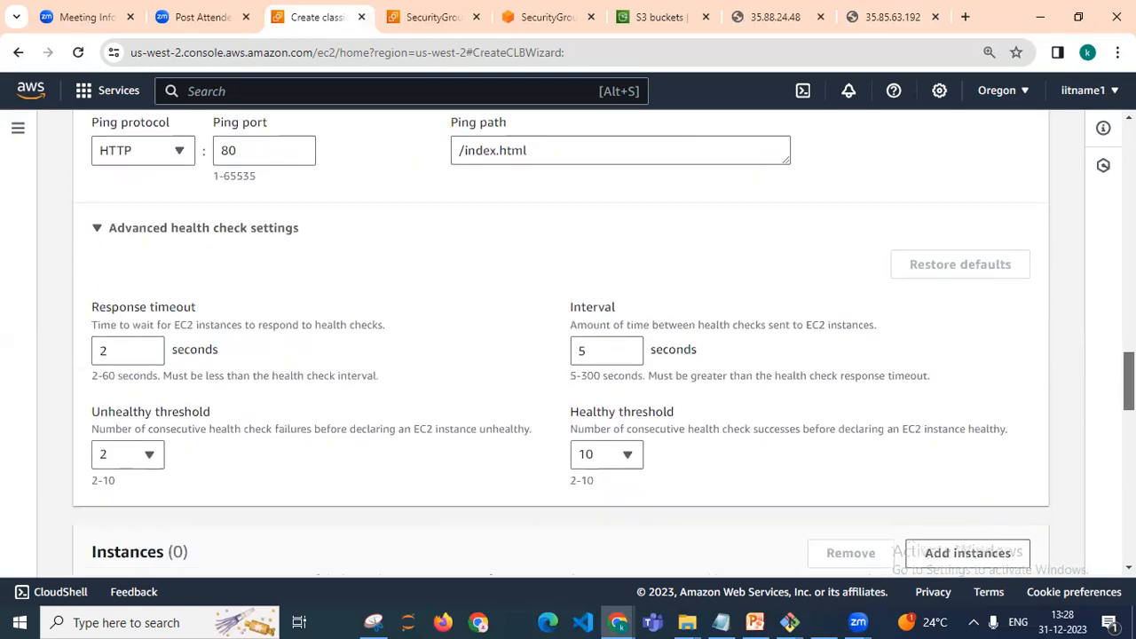
scroll(568, 346, down, 1)
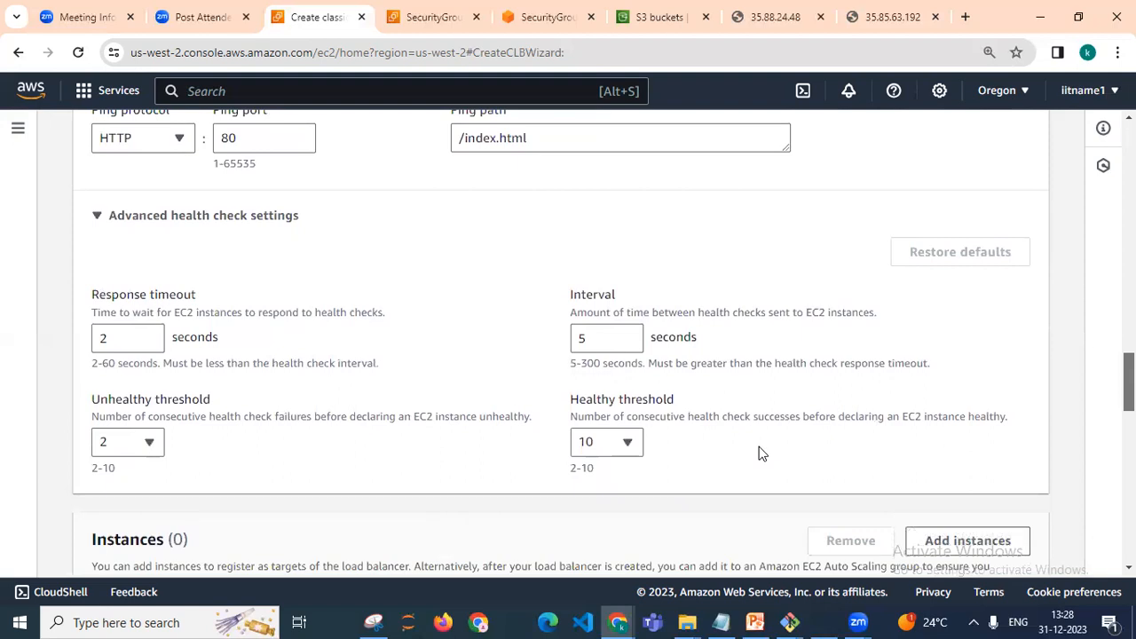
click(626, 442)
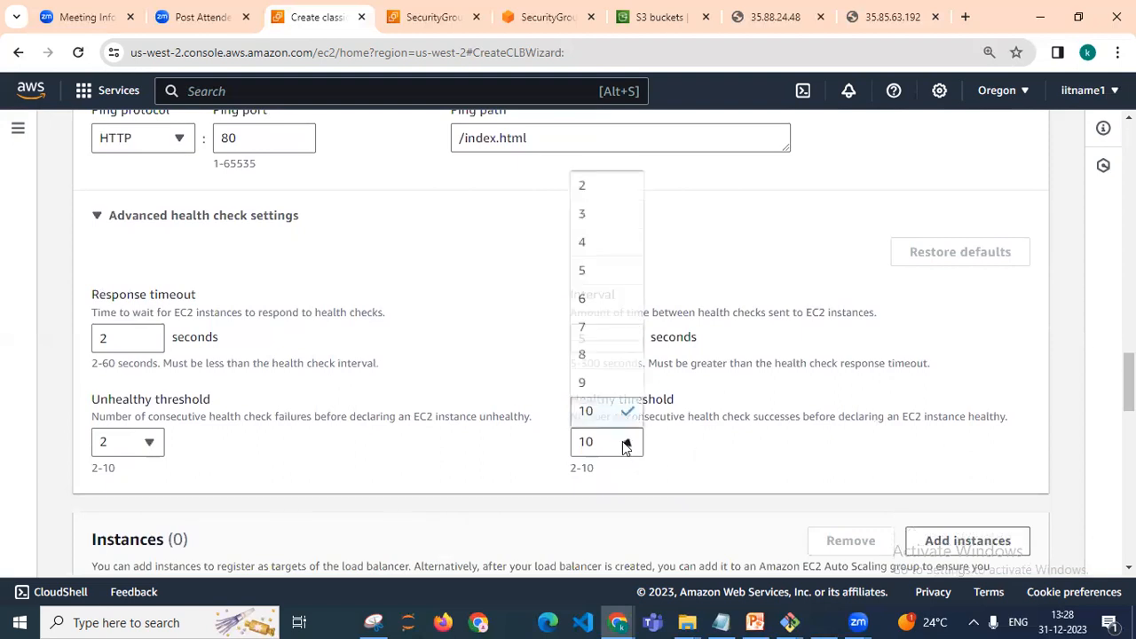
click(685, 280)
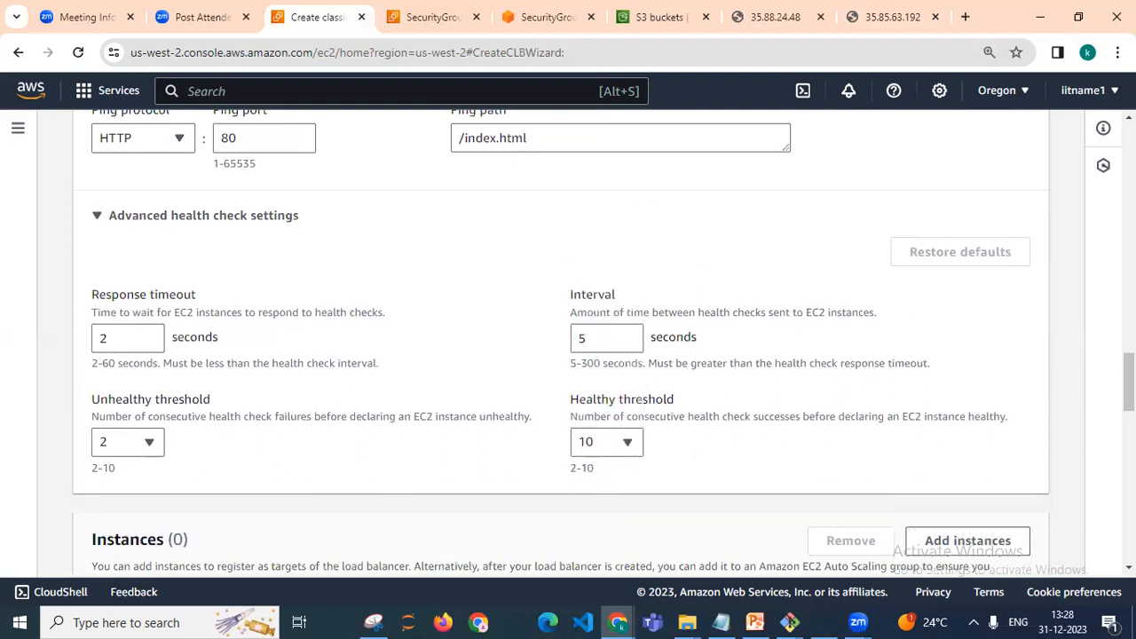
scroll(1125, 370, up, 1)
click(627, 556)
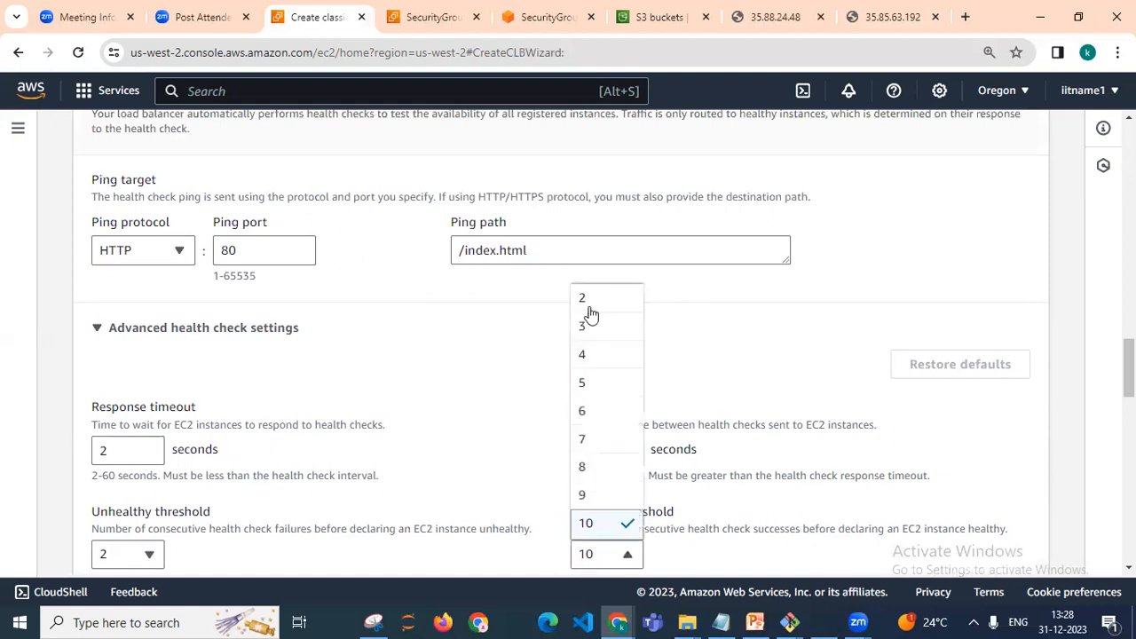
click(586, 296)
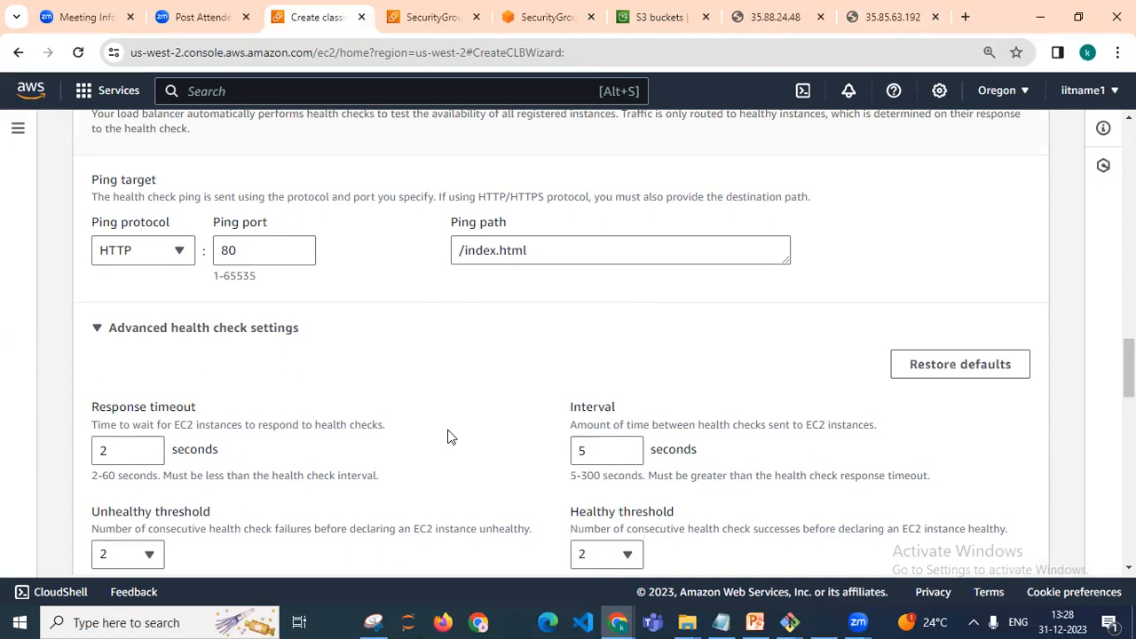
Set the health check response timeout to 5 seconds and the interval to 30 seconds
click(149, 446)
click(149, 448)
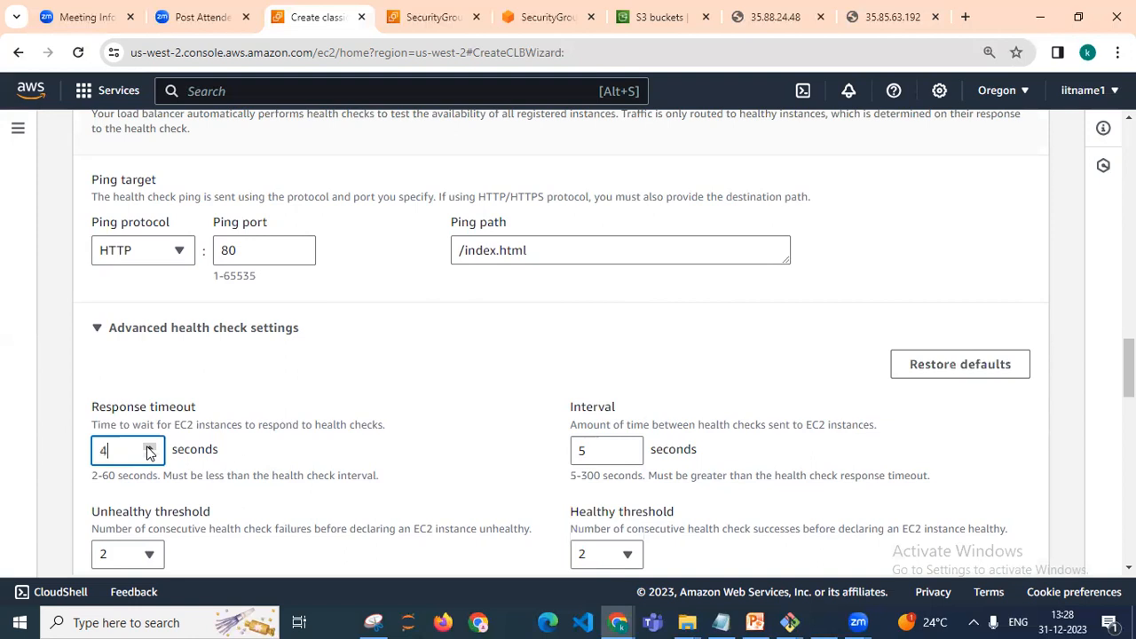
click(149, 448)
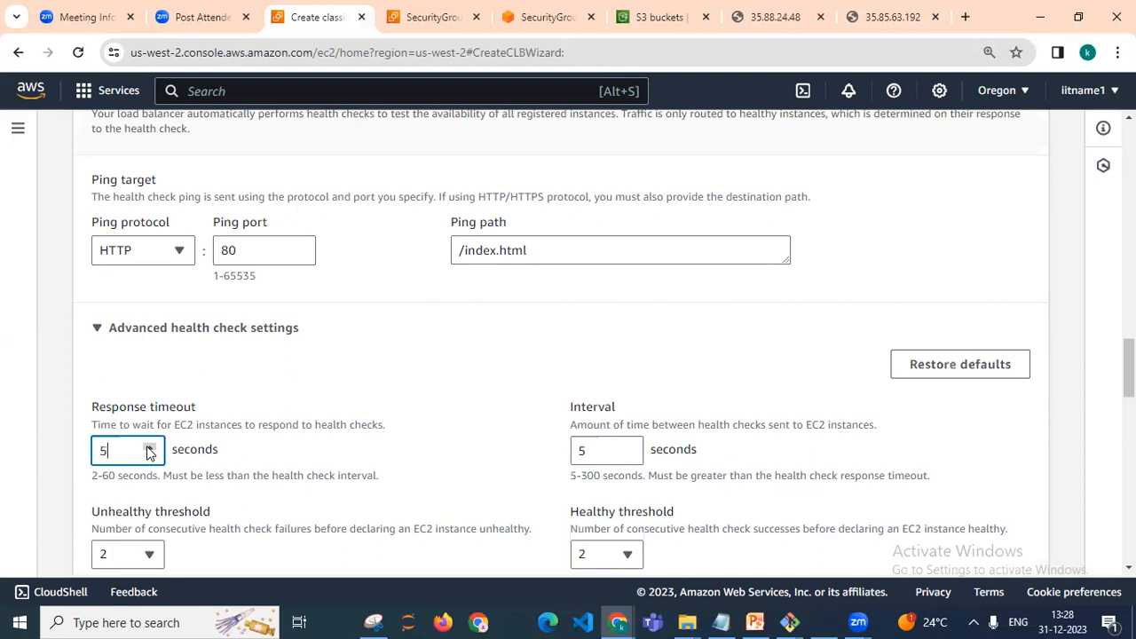
click(629, 446)
click(628, 447)
click(629, 446)
click(629, 447)
click(628, 446)
click(628, 448)
click(628, 448)
click(628, 448)
click(628, 448)
click(628, 448)
click(628, 448)
click(628, 448)
click(628, 448)
click(628, 448)
click(628, 448)
click(628, 448)
click(628, 449)
click(628, 448)
click(628, 448)
click(628, 448)
click(628, 448)
click(881, 431)
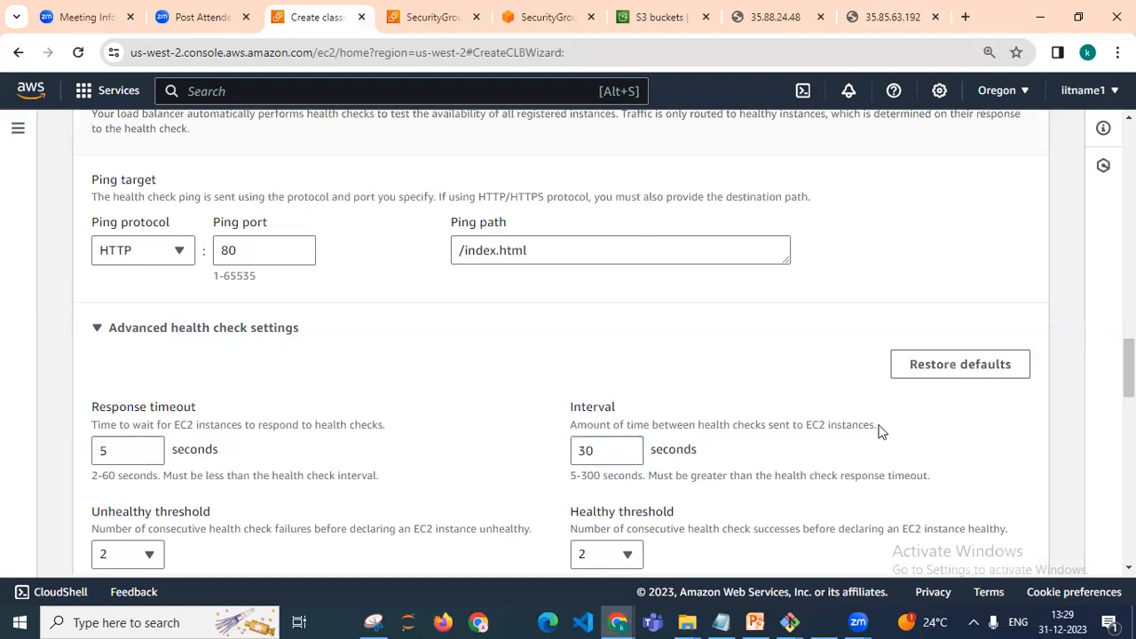
Register web-instance-1a and web-instance-1b as the load balancer's instances, leaving out web-server-instance
scroll(603, 426, down, 3)
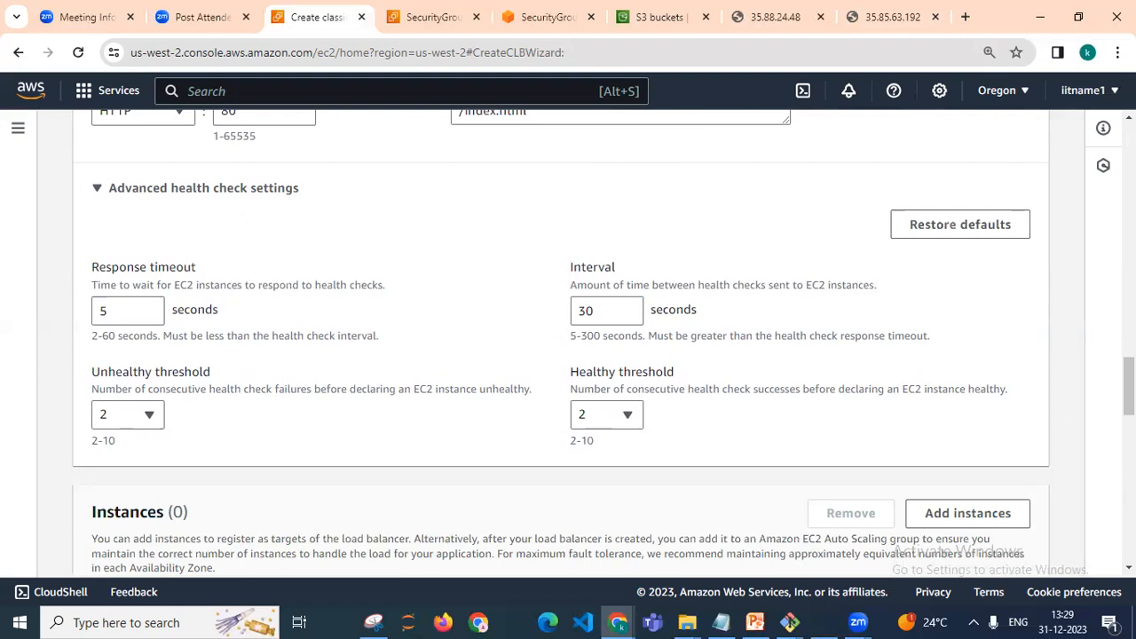
scroll(561, 341, down, 4)
scroll(561, 342, up, 2)
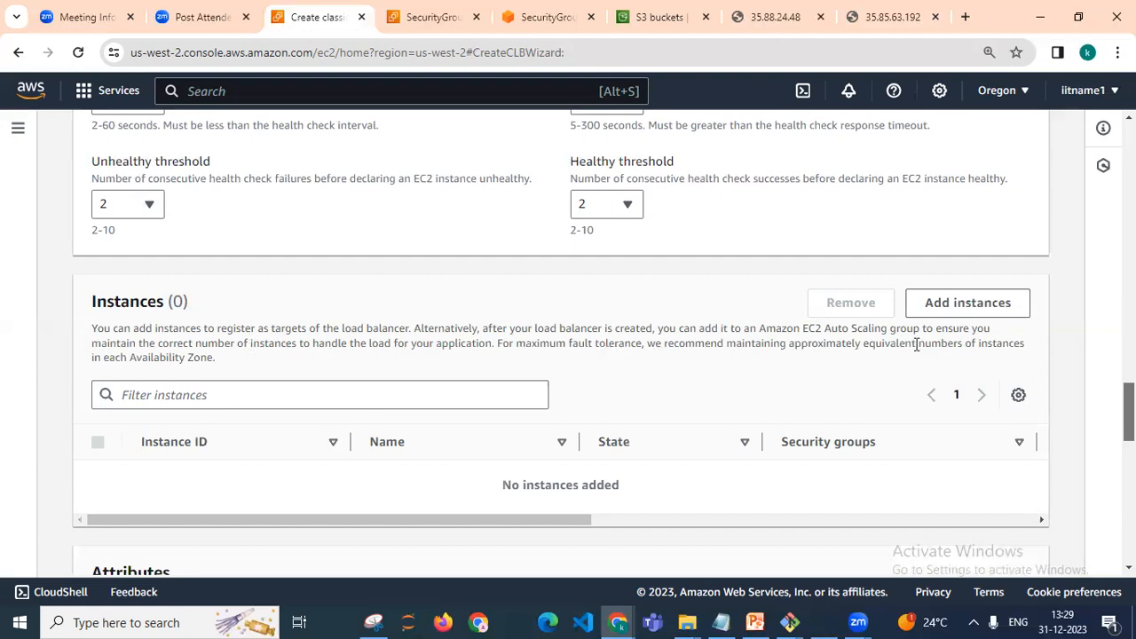
click(951, 310)
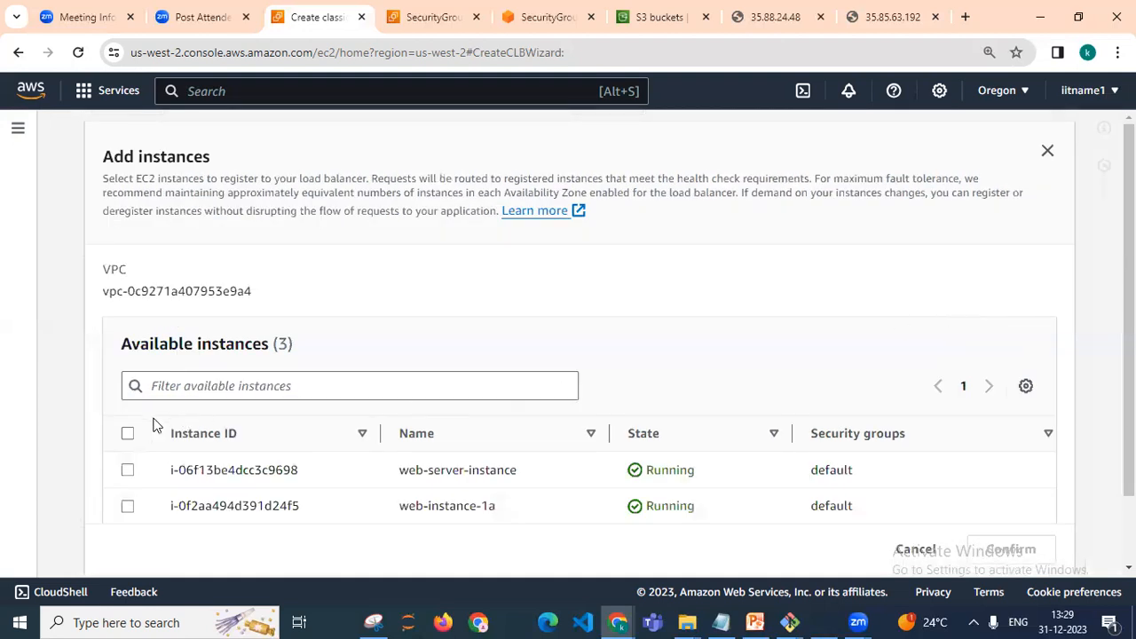
click(128, 434)
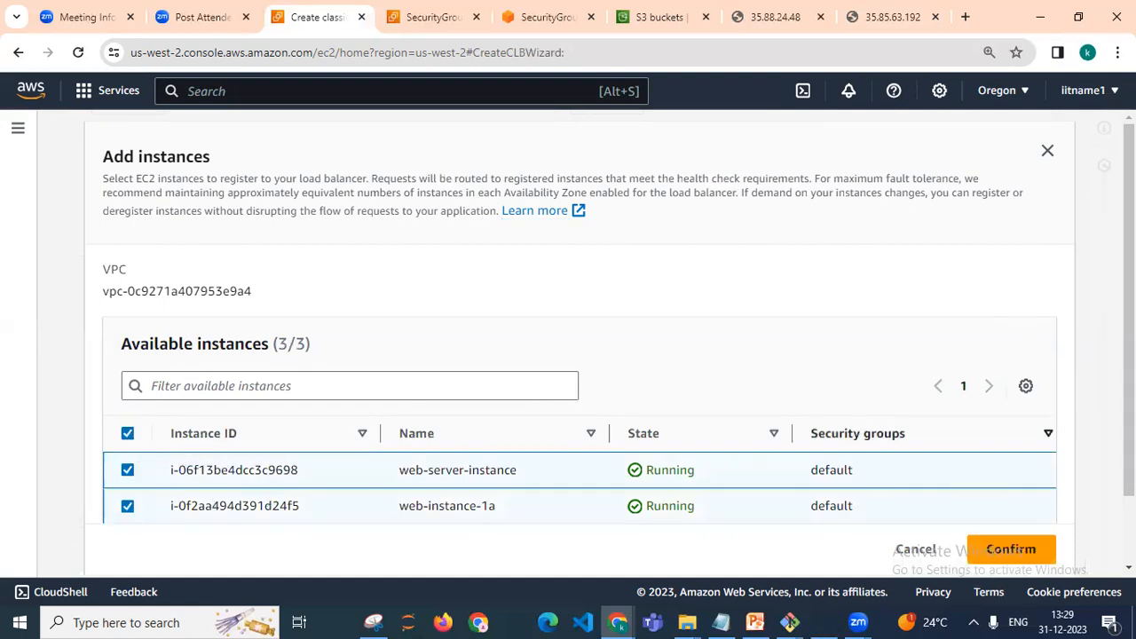
scroll(1128, 355, down, 1)
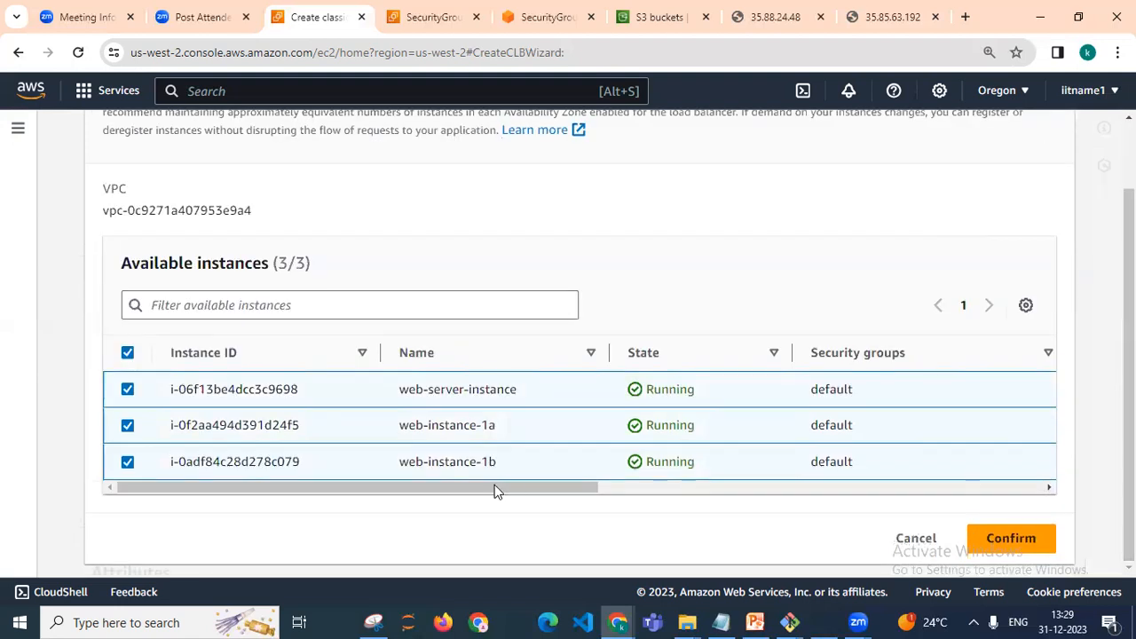
click(127, 462)
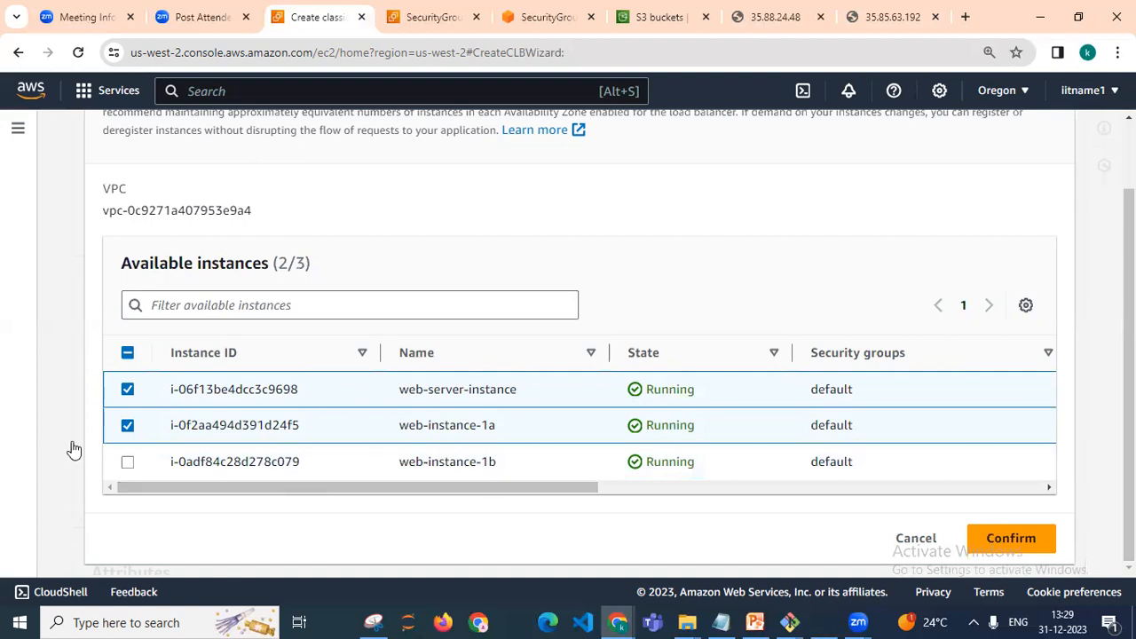
click(129, 463)
click(128, 389)
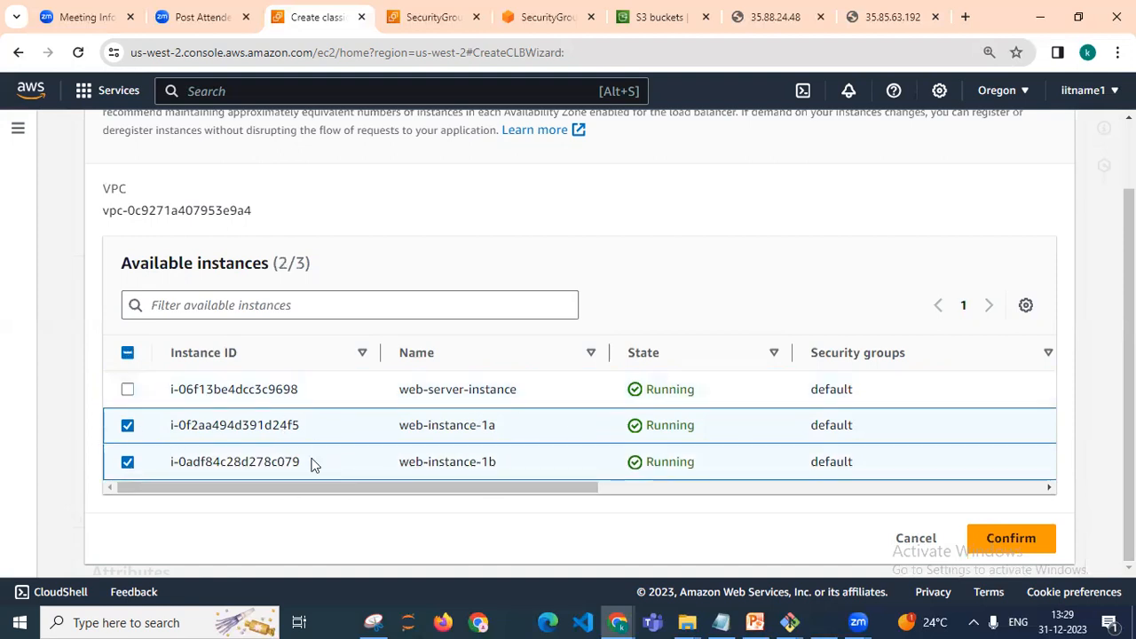
mouse_move(574, 492)
mouse_down()
mouse_move(801, 502)
mouse_move(1056, 482)
mouse_move(553, 489)
mouse_up()
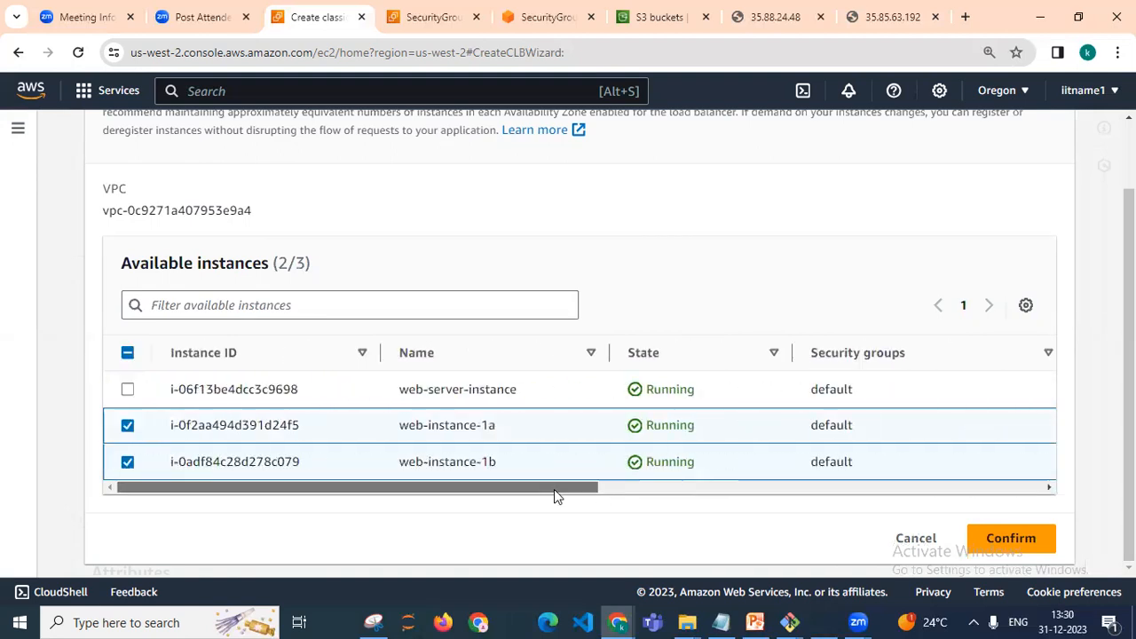
click(1026, 539)
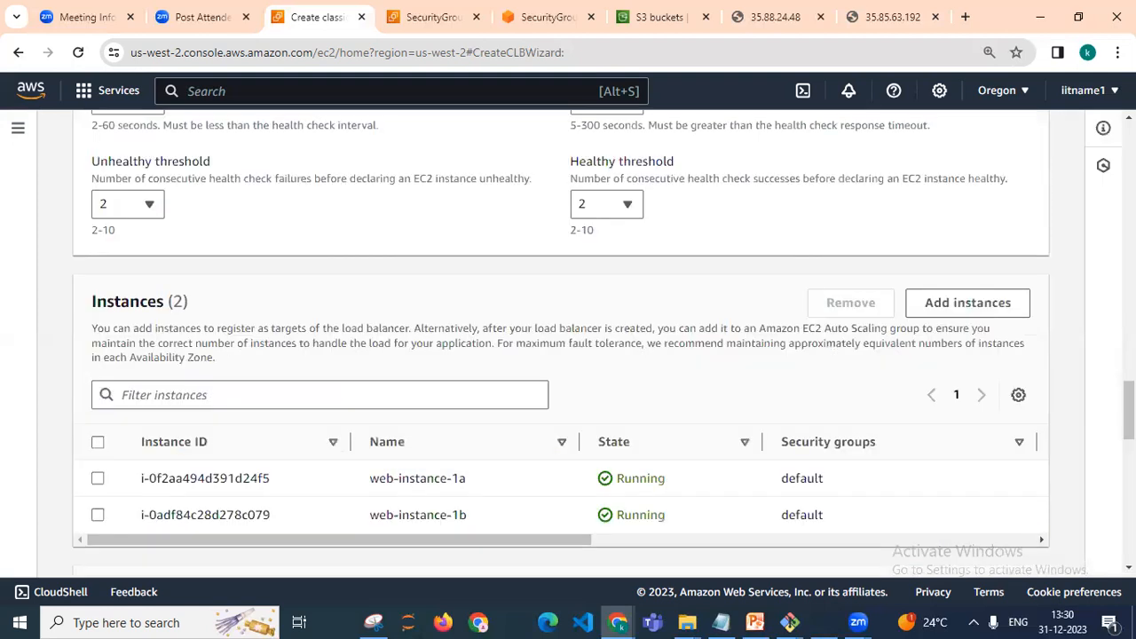
Review the attributes and the summary of the load balancer configuration
scroll(568, 342, down, 3)
scroll(568, 341, up, 3)
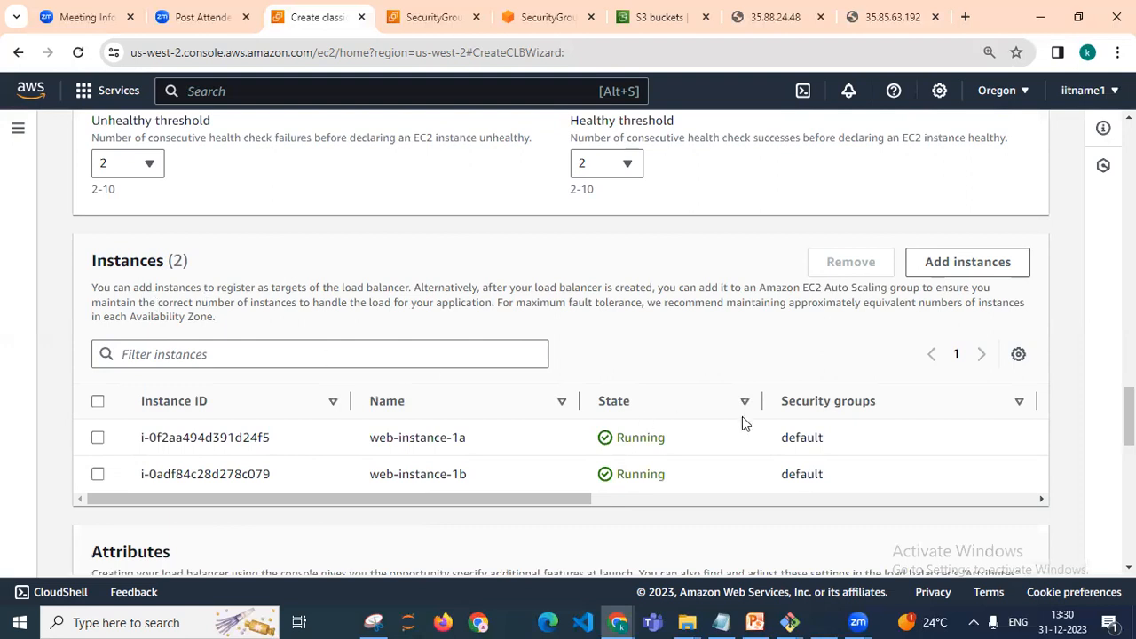
scroll(568, 337, down, 8)
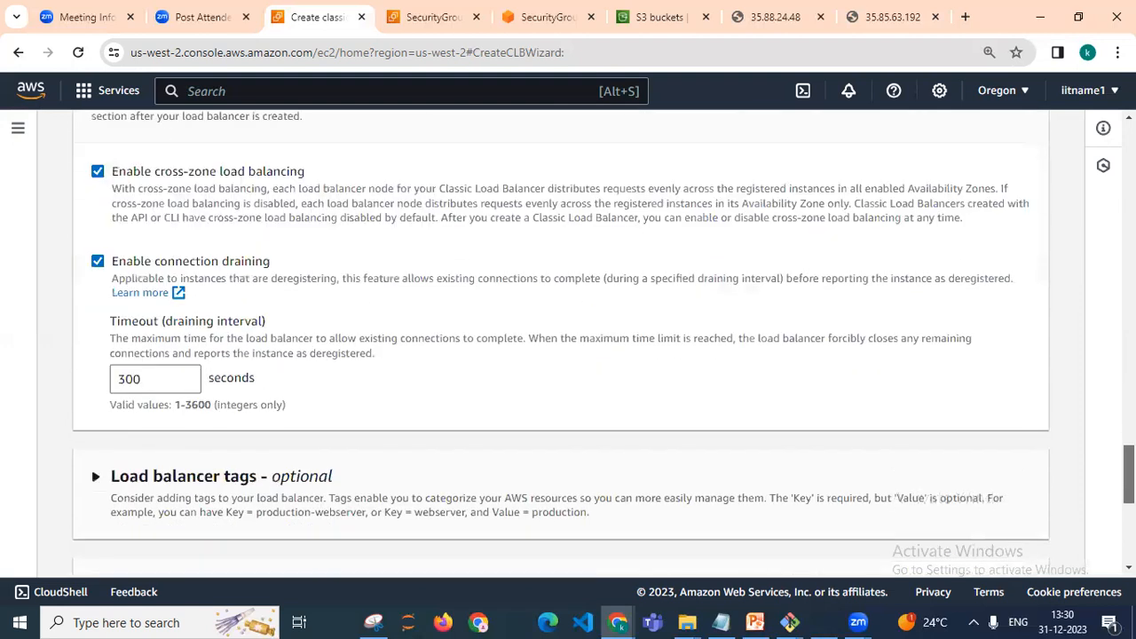
scroll(568, 337, down, 3)
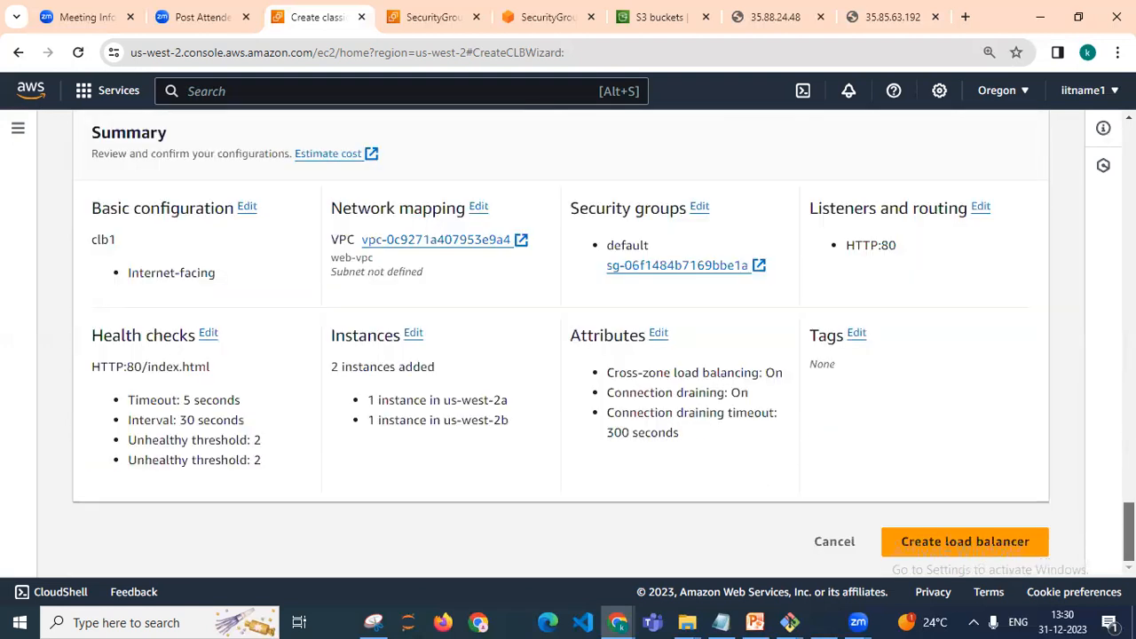
scroll(568, 342, up, 8)
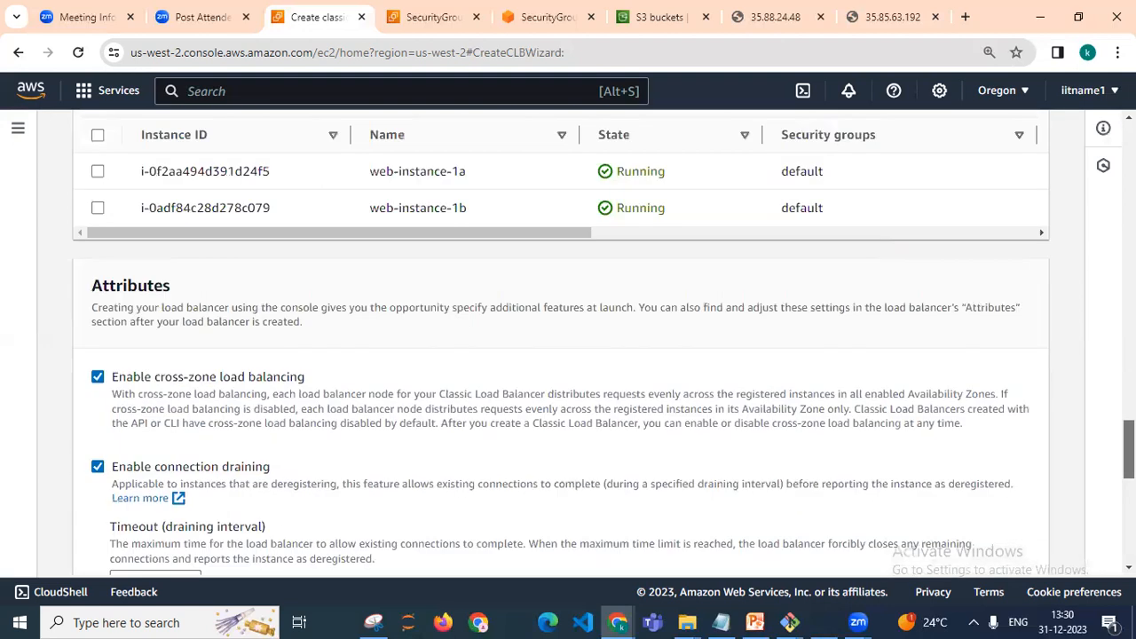
scroll(1103, 408, up, 4)
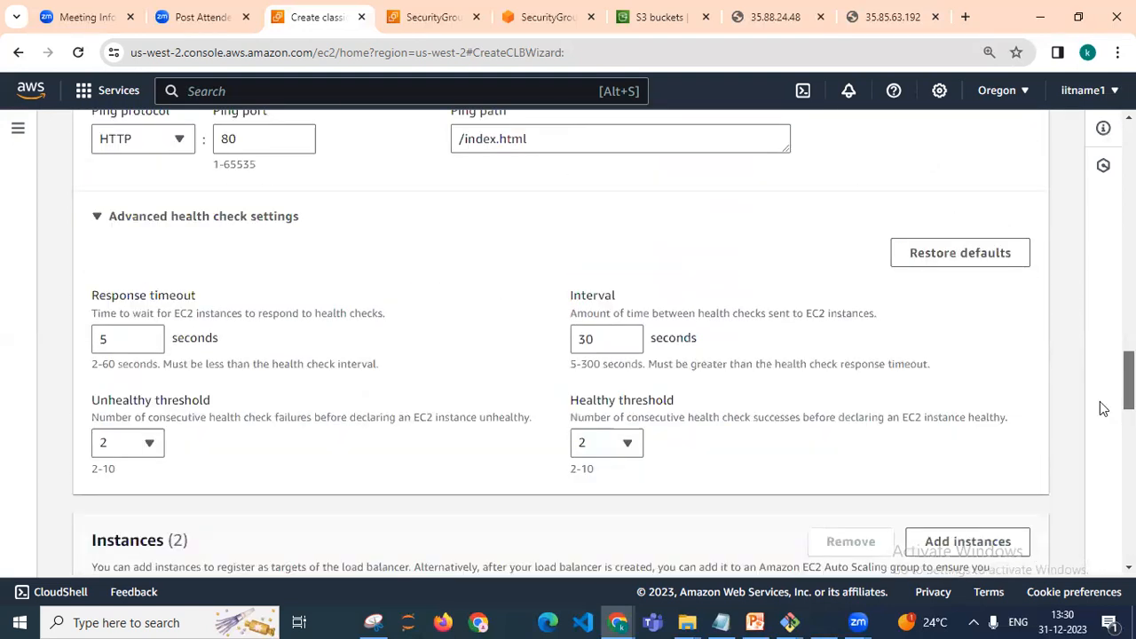
scroll(1103, 408, down, 10)
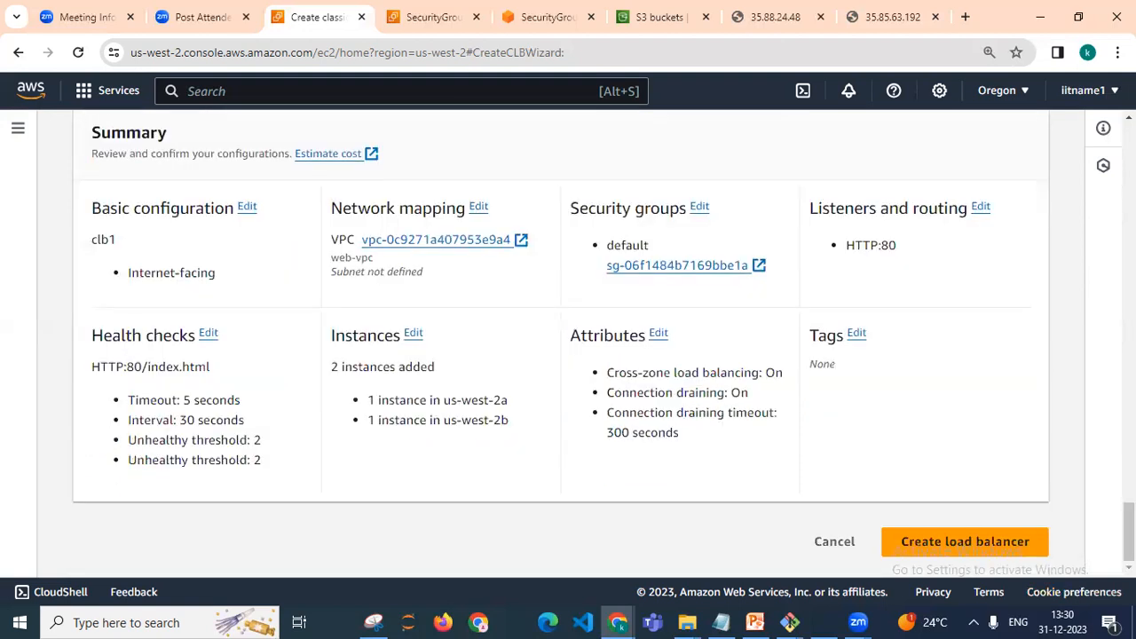
scroll(568, 341, up, 1)
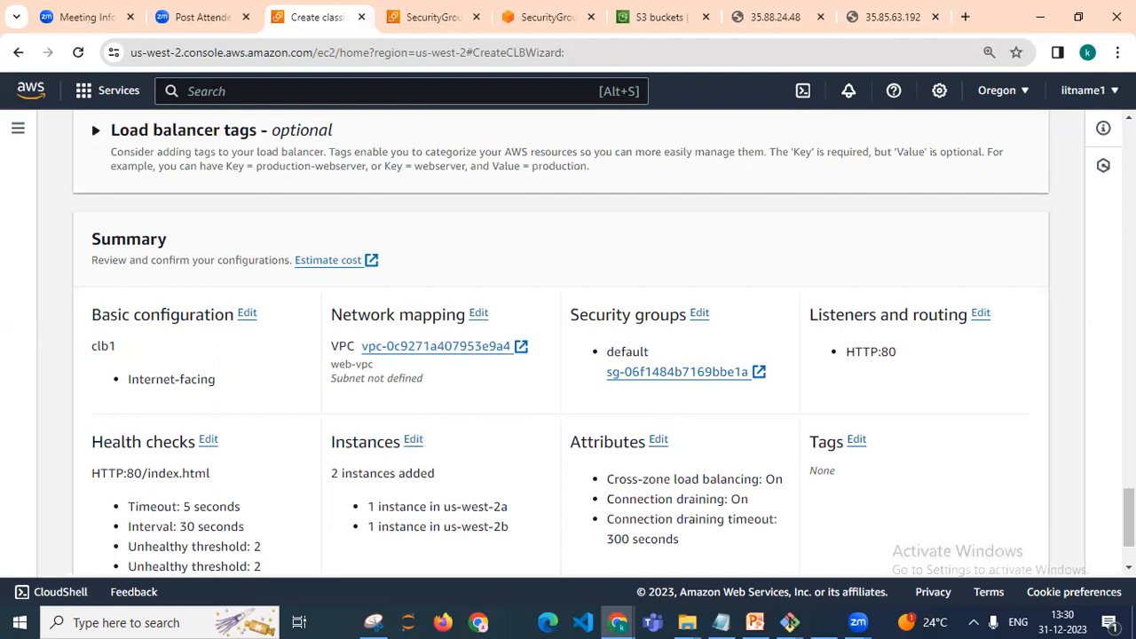
scroll(568, 355, down, 1)
scroll(568, 355, up, 4)
scroll(568, 355, down, 4)
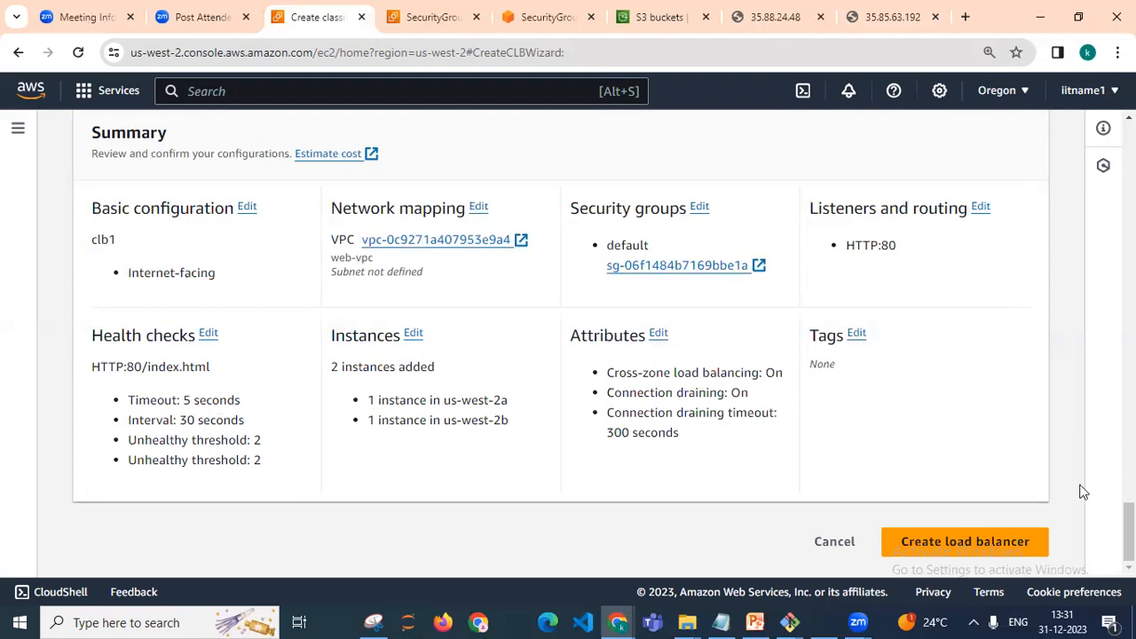
Try to create the load balancer from the reviewed summary
scroll(1083, 491, up, 3)
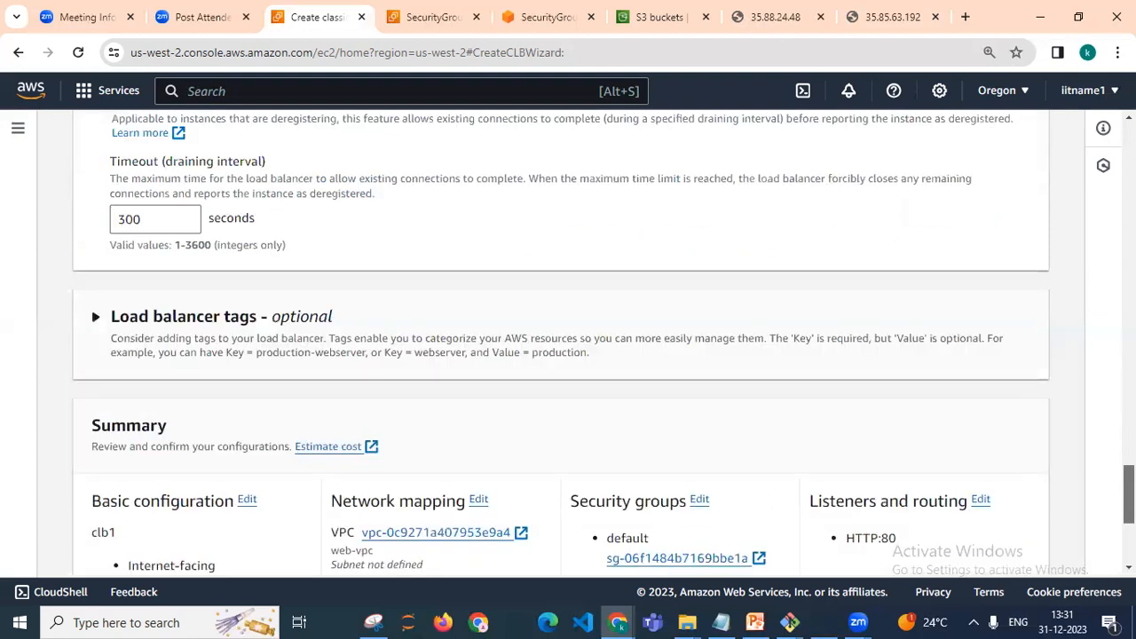
scroll(568, 355, up, 3)
scroll(568, 355, down, 6)
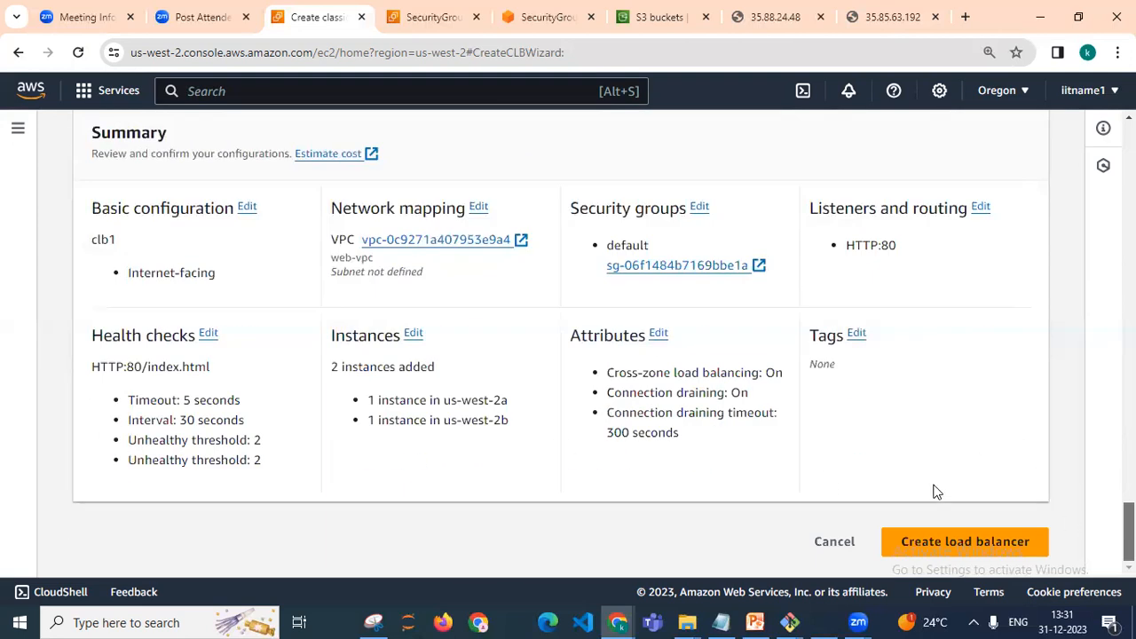
click(971, 543)
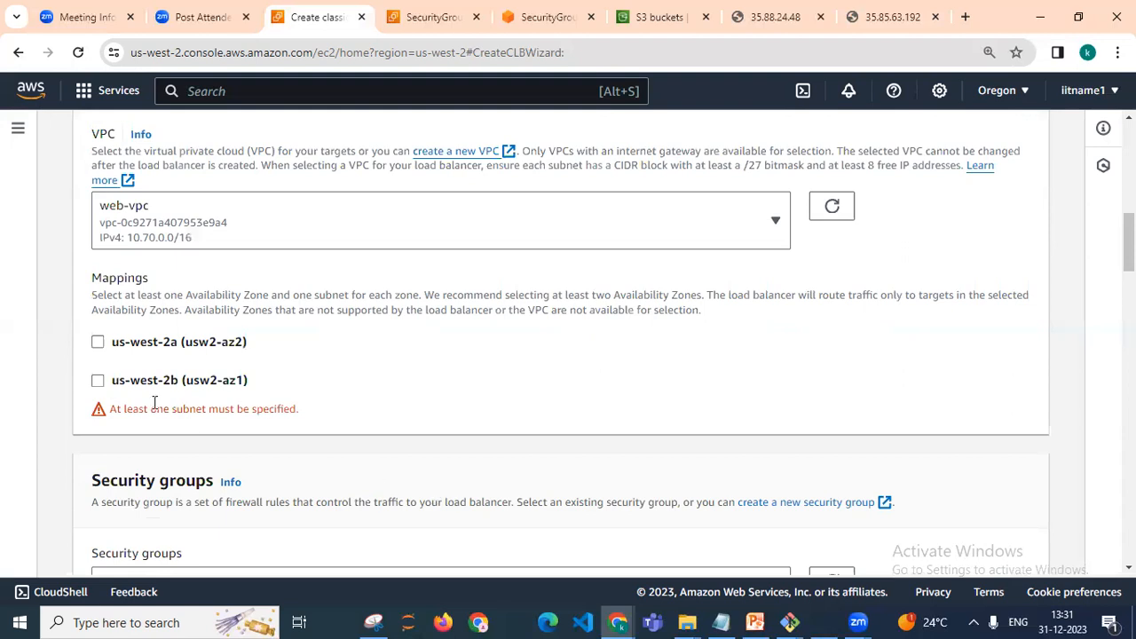
Map the load balancer to us-west-2a and us-west-2b, using web-subnet-public1 and web-subnet-public2 subnets
click(98, 343)
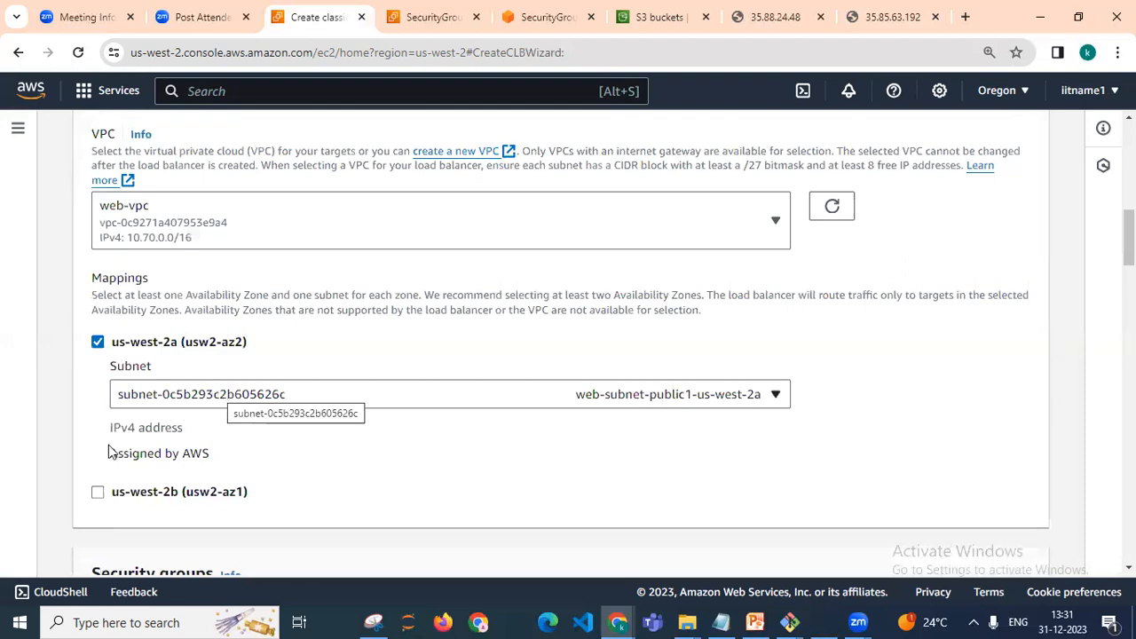
click(98, 494)
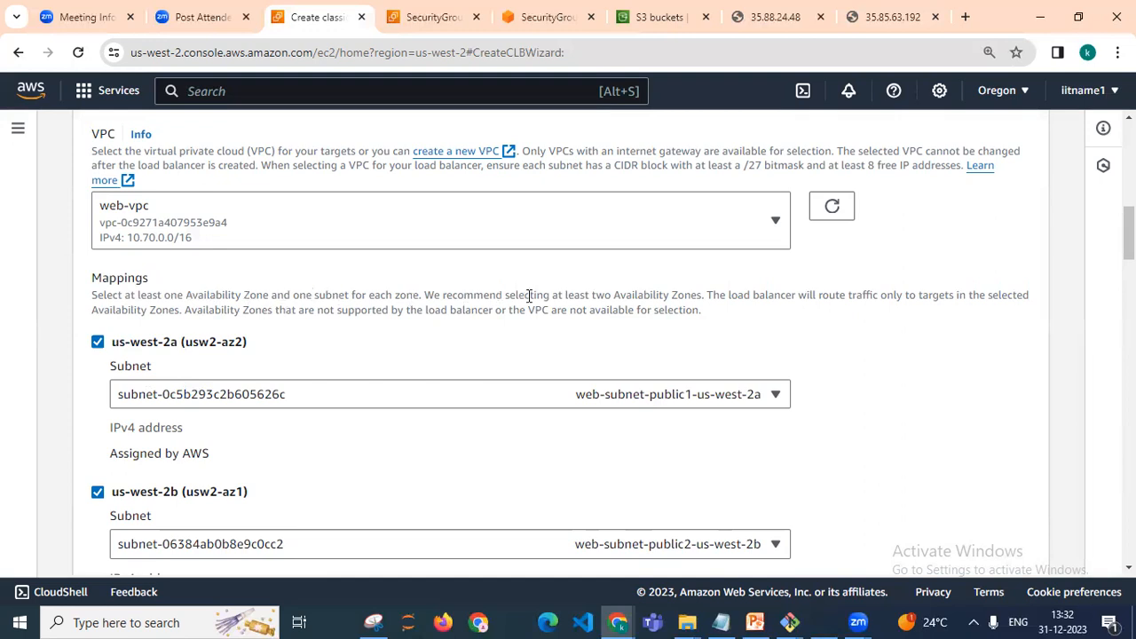
click(346, 399)
click(346, 400)
drag(222, 346, 238, 348)
click(242, 350)
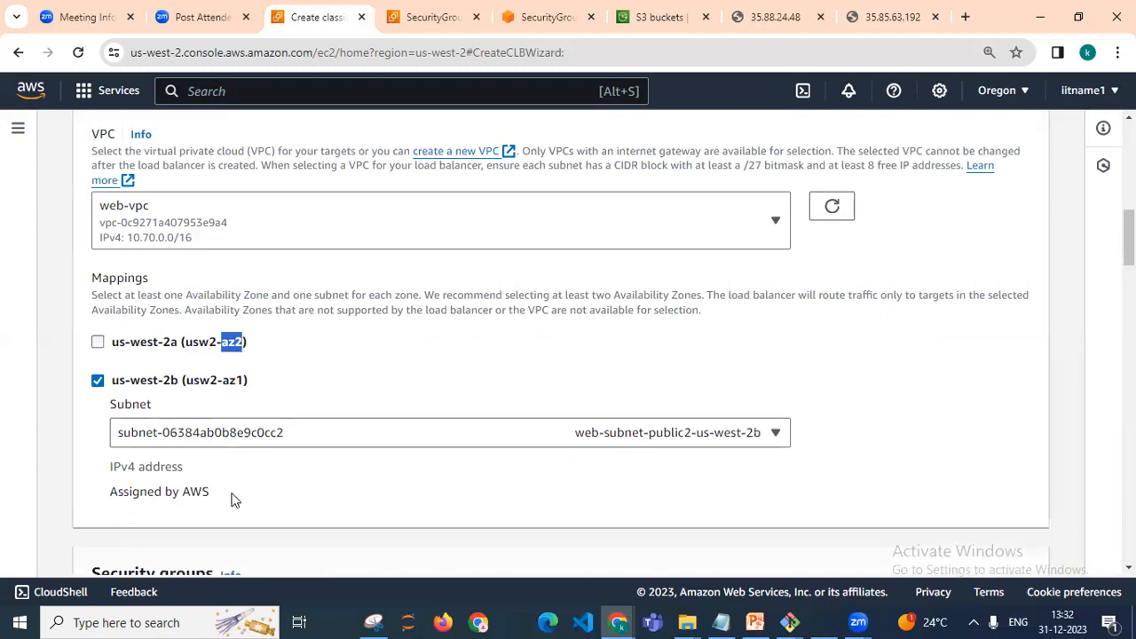
click(97, 342)
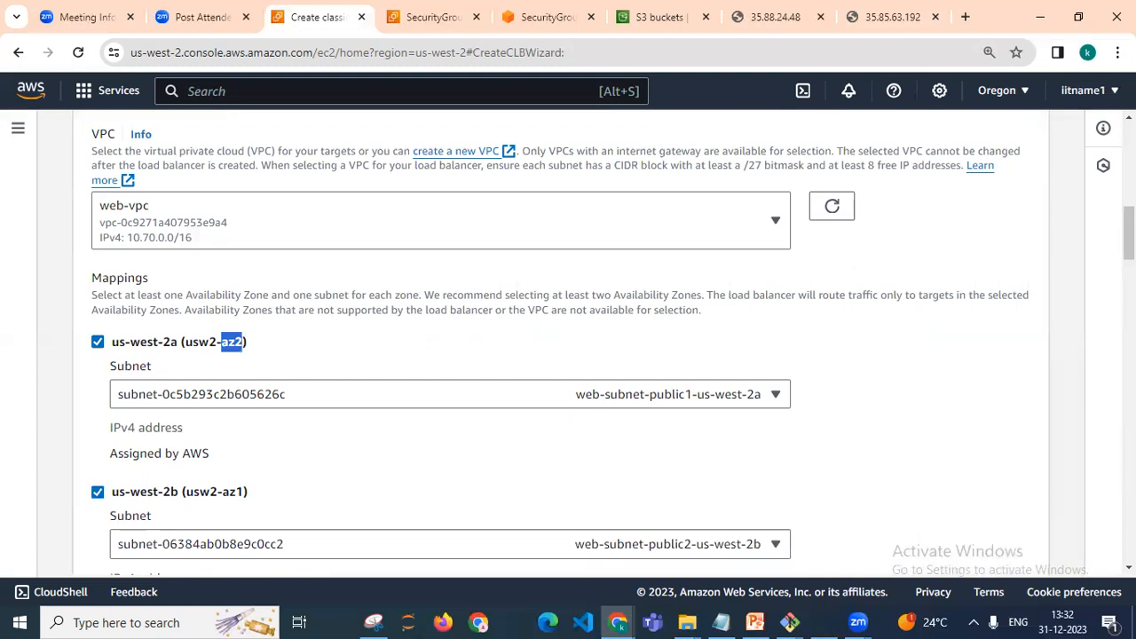
Create the Classic Load Balancer clb1 with the completed configuration
scroll(568, 342, down, 5)
scroll(568, 342, up, 5)
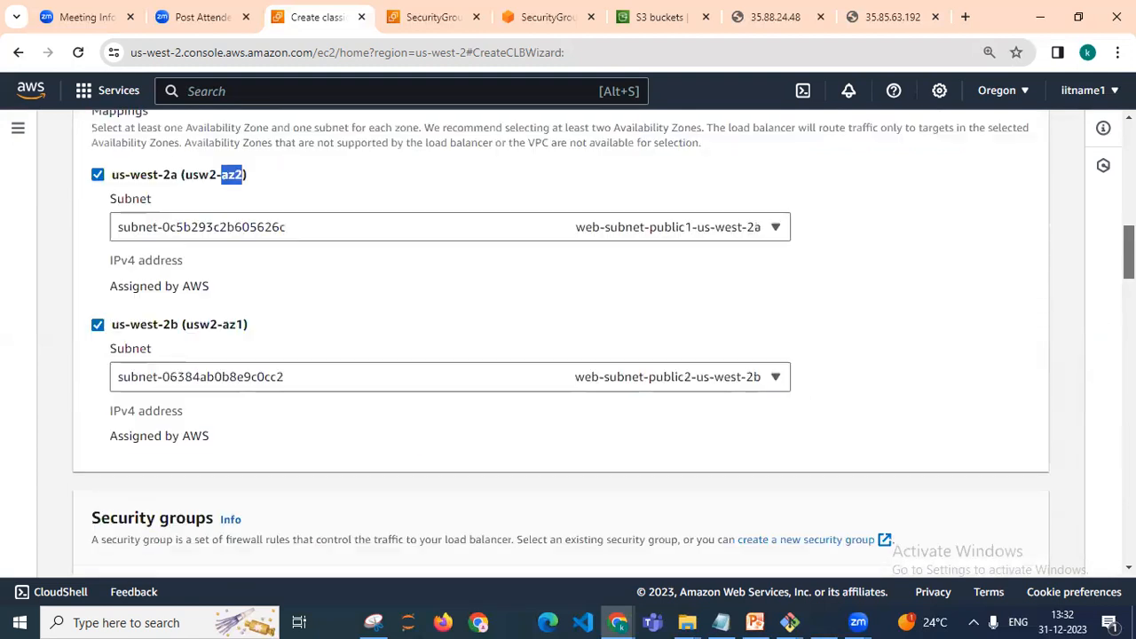
scroll(567, 342, up, 1)
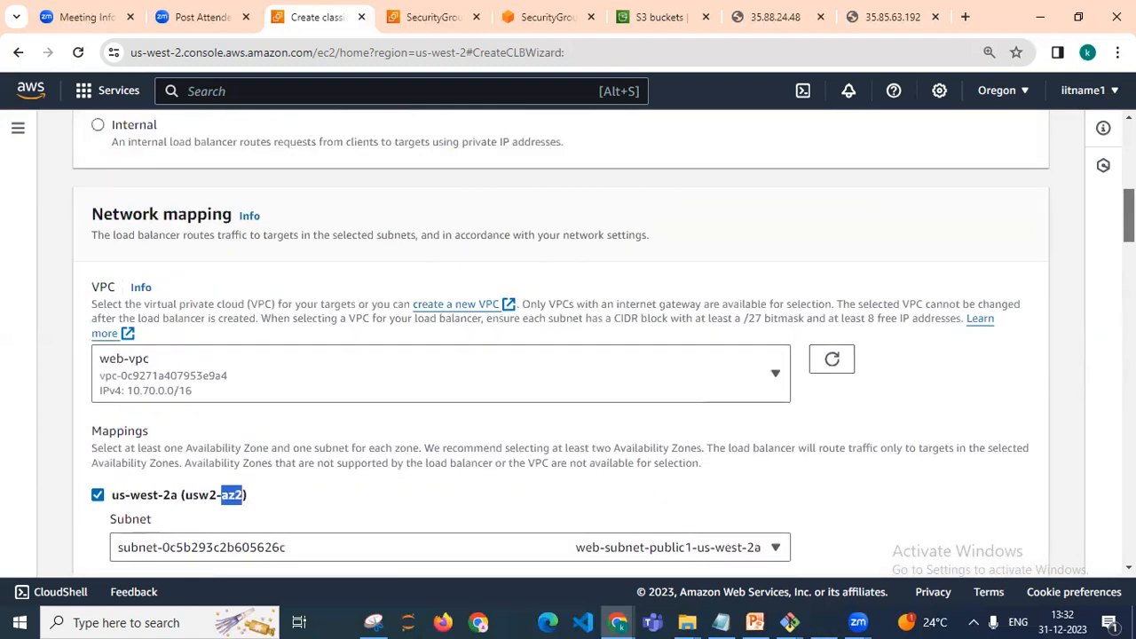
scroll(568, 341, down, 20)
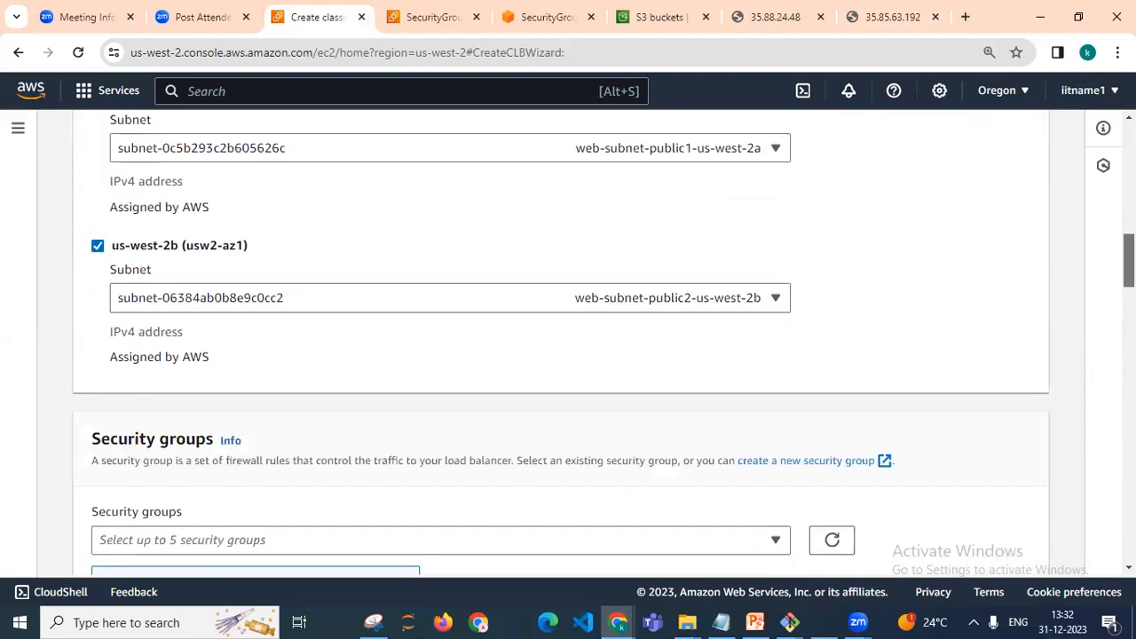
scroll(568, 341, down, 15)
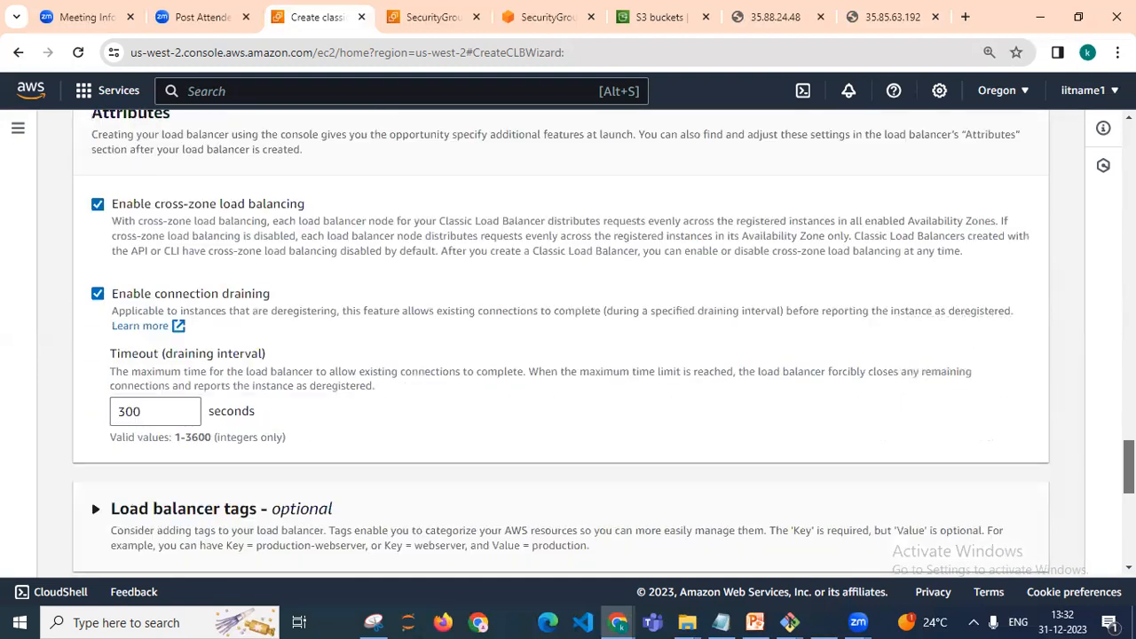
scroll(1095, 260, up, 15)
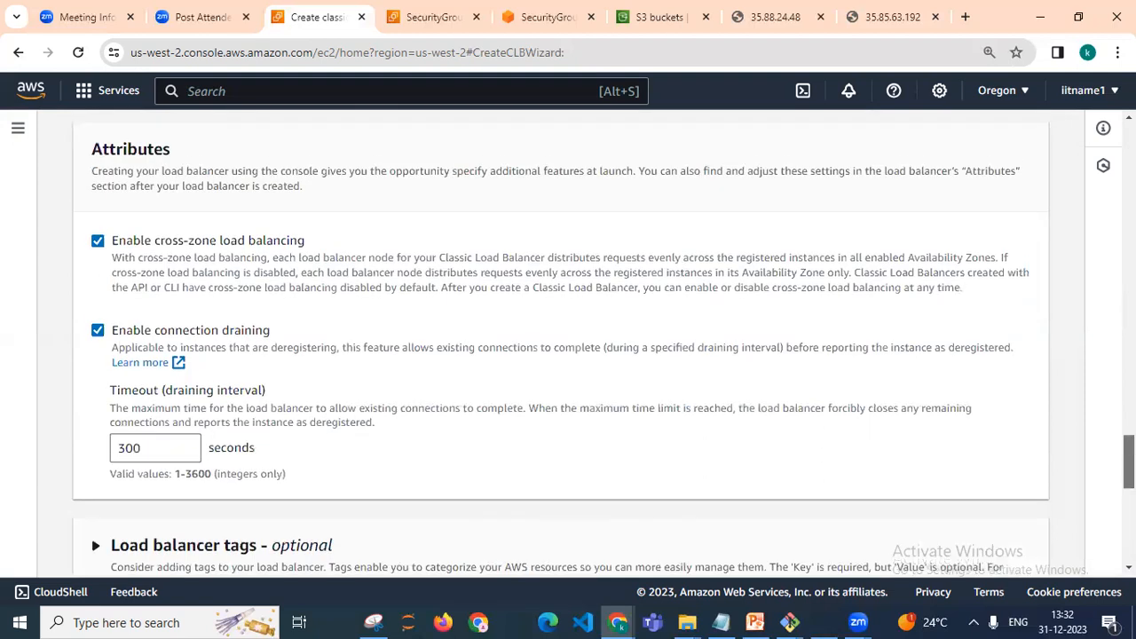
mouse_move(1095, 260)
mouse_down()
mouse_move(1081, 145)
mouse_move(1128, 367)
mouse_move(1128, 533)
mouse_up()
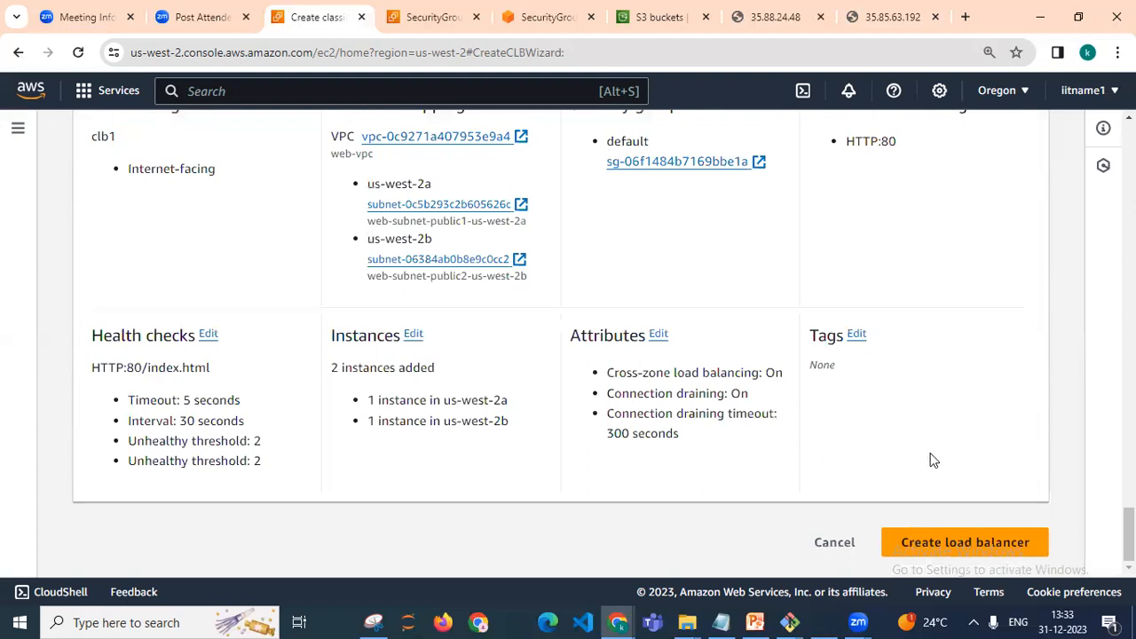
click(980, 550)
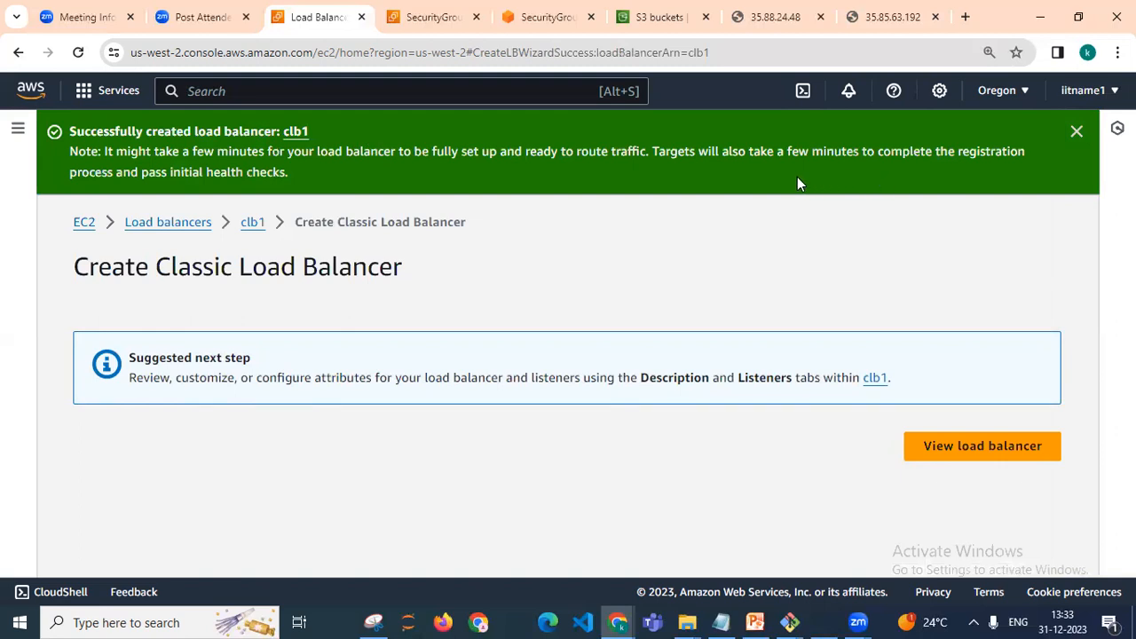
Open the new load balancer in the list and examine its details pane
click(971, 448)
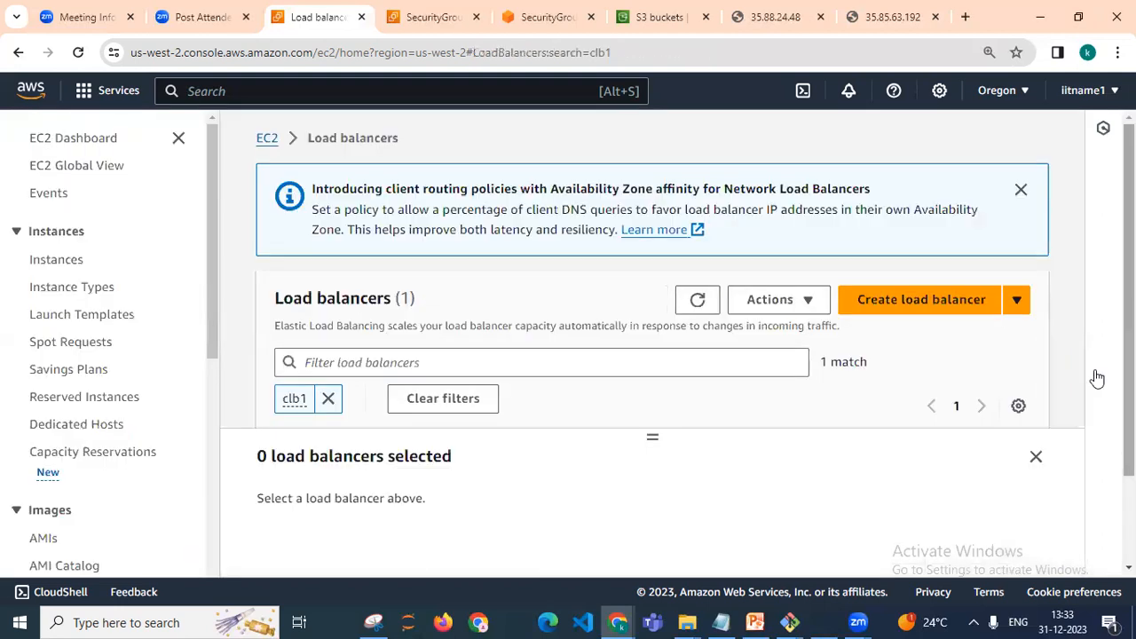
scroll(652, 338, down, 1)
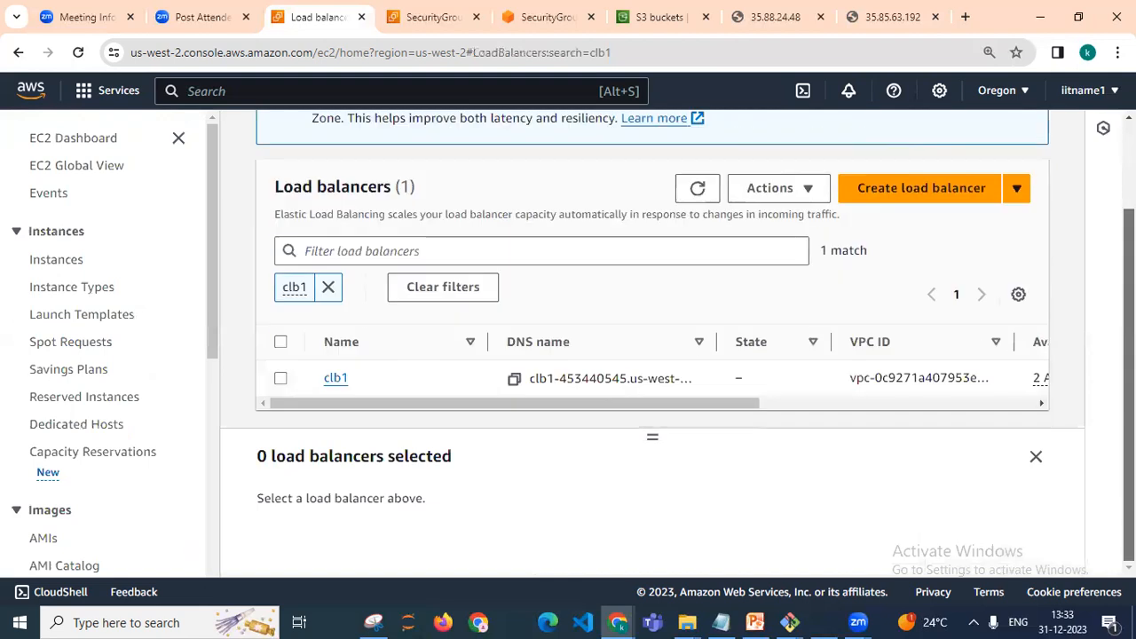
drag(654, 413, 813, 404)
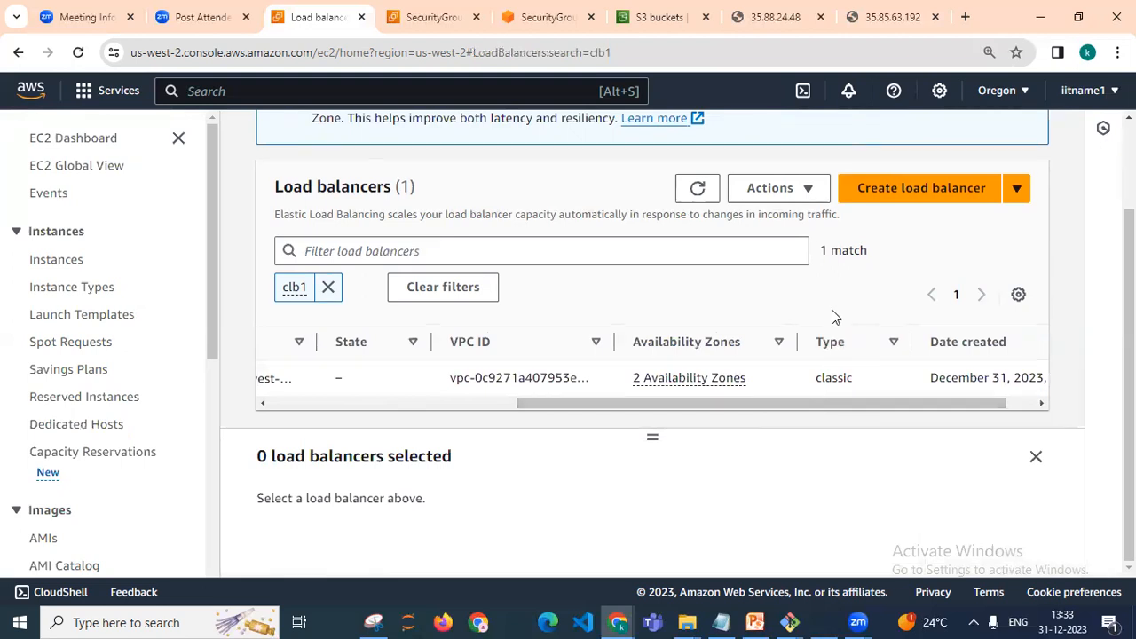
click(696, 189)
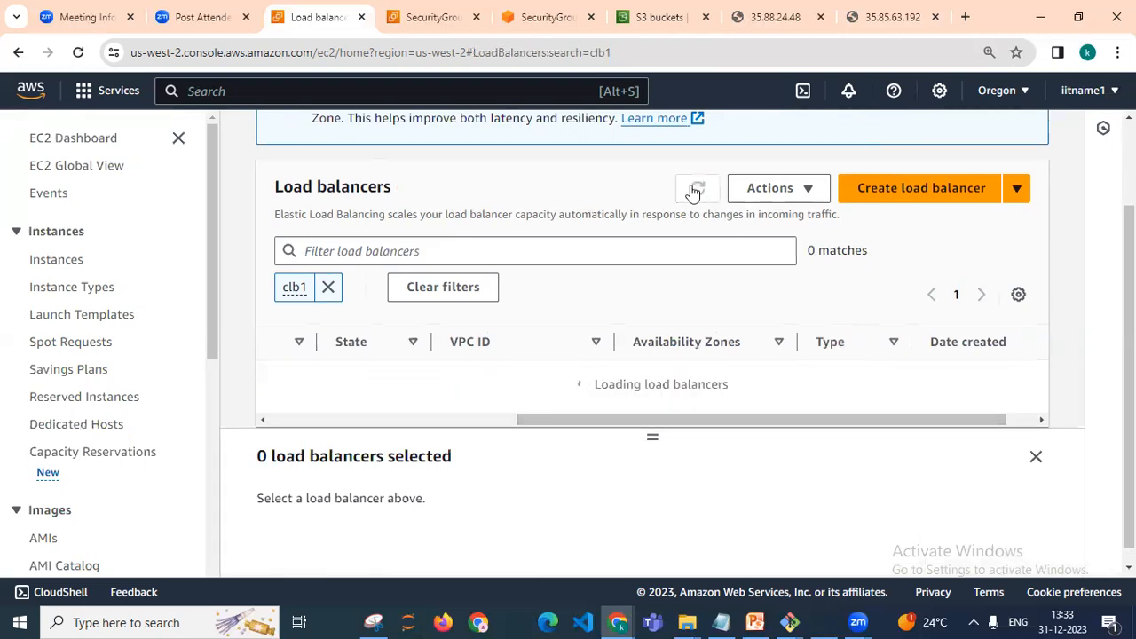
drag(649, 407, 359, 424)
click(280, 379)
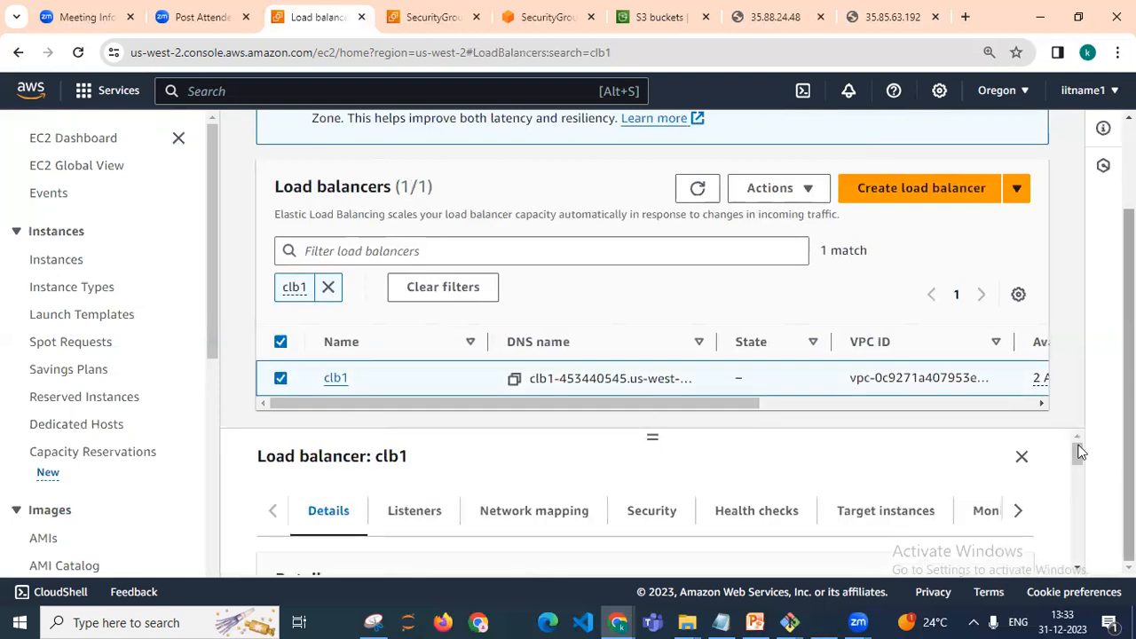
drag(652, 433, 651, 270)
mouse_move(1079, 393)
mouse_down()
mouse_move(1079, 433)
mouse_move(1074, 388)
mouse_up()
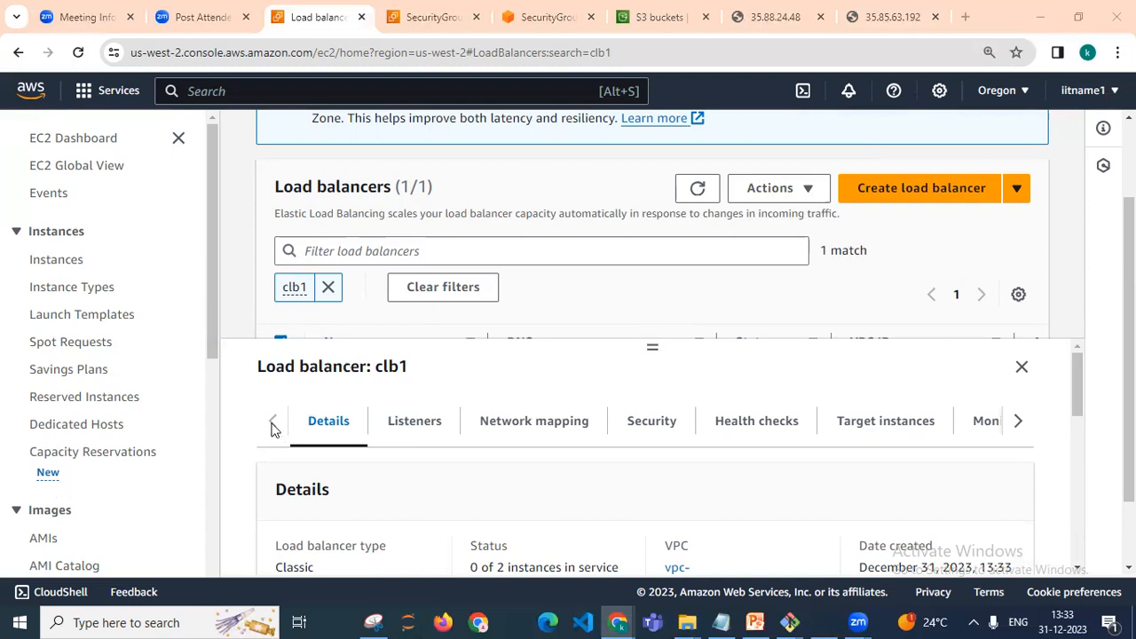
drag(1084, 388, 1084, 408)
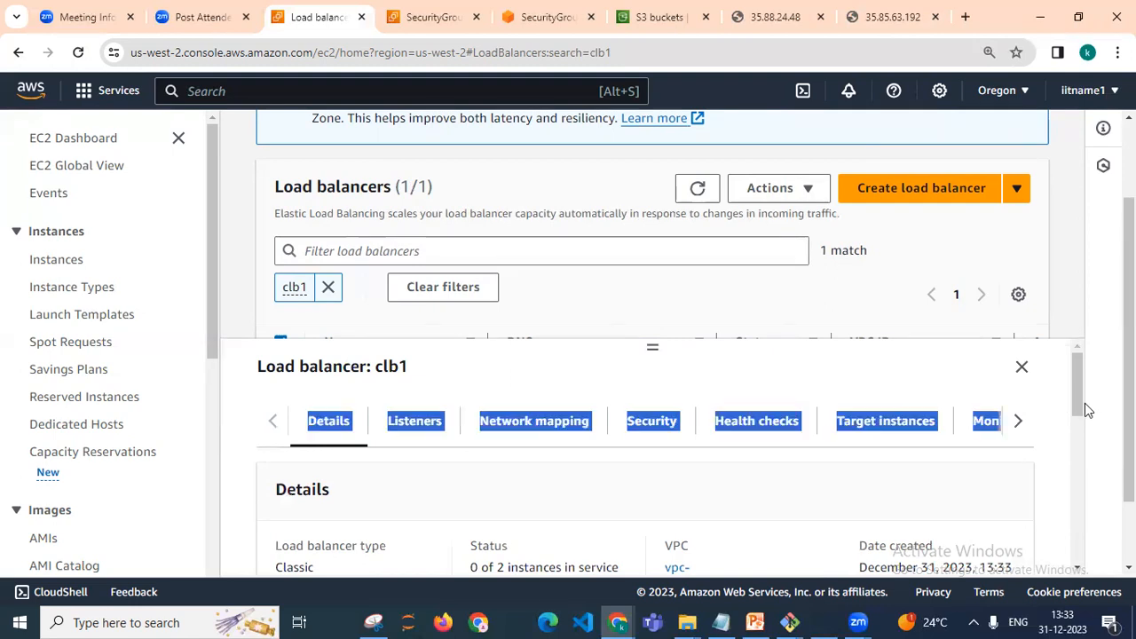
click(988, 399)
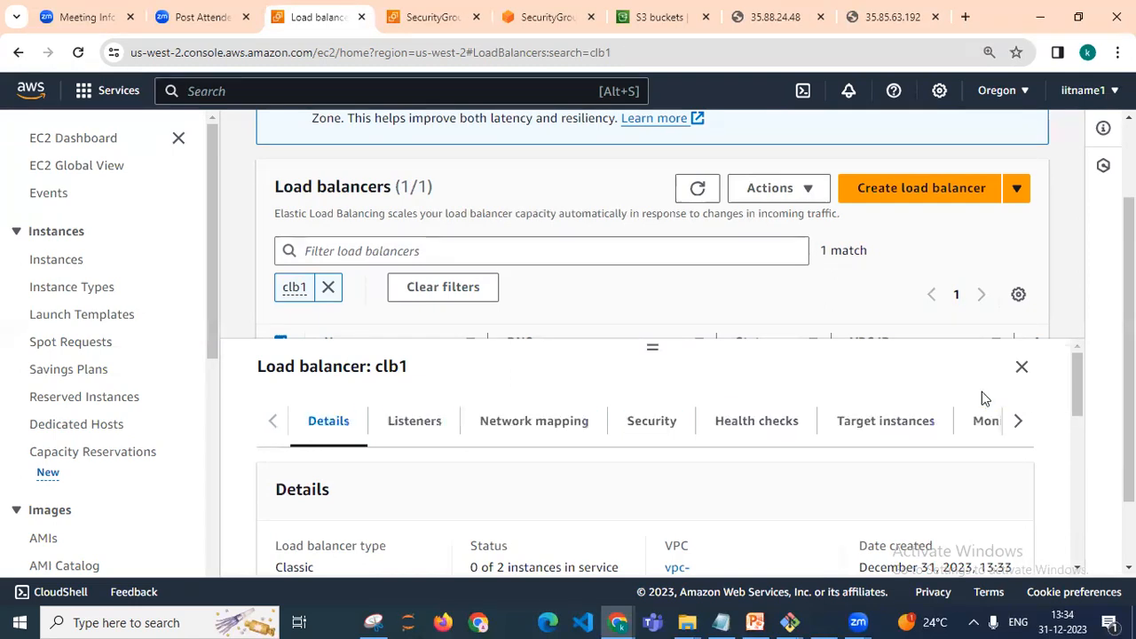
scroll(1084, 428, down, 3)
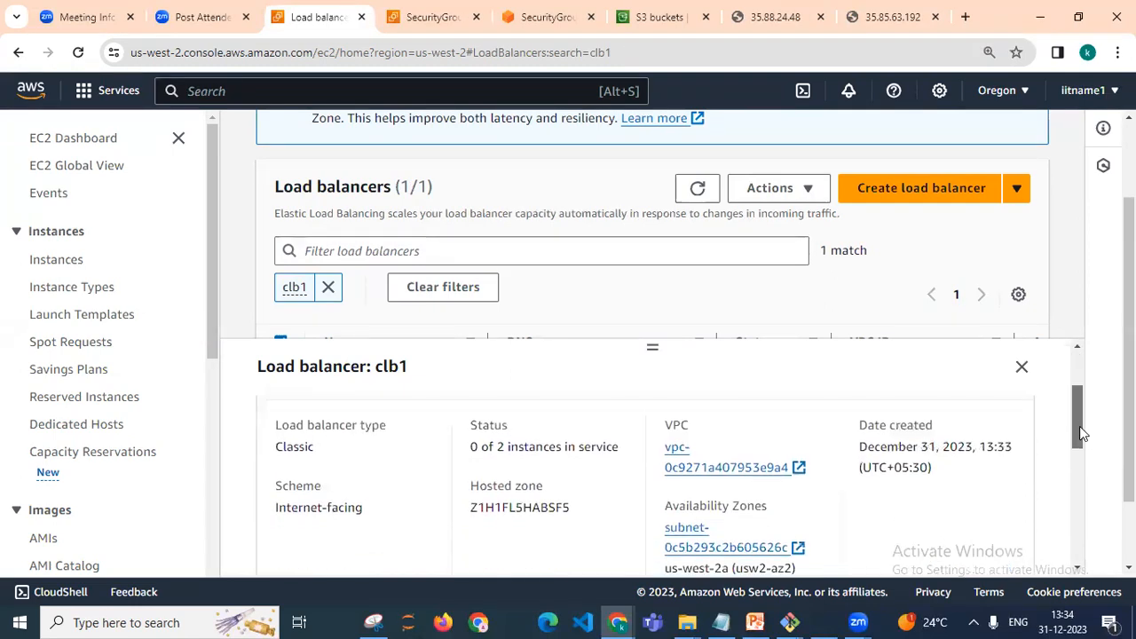
drag(1084, 452, 1070, 370)
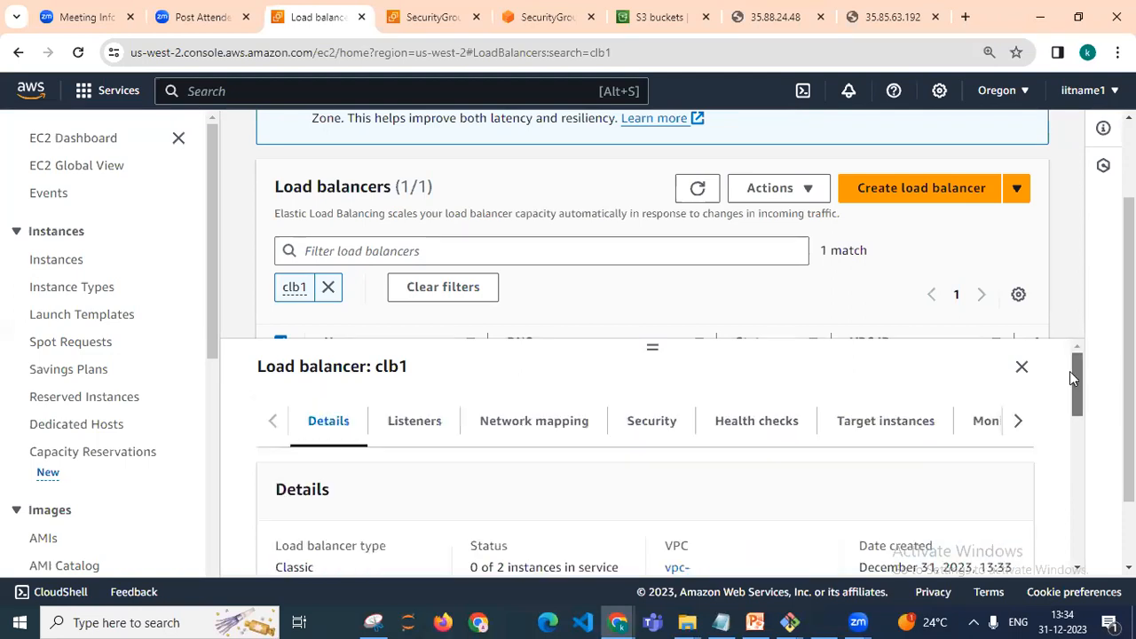
drag(652, 349, 843, 335)
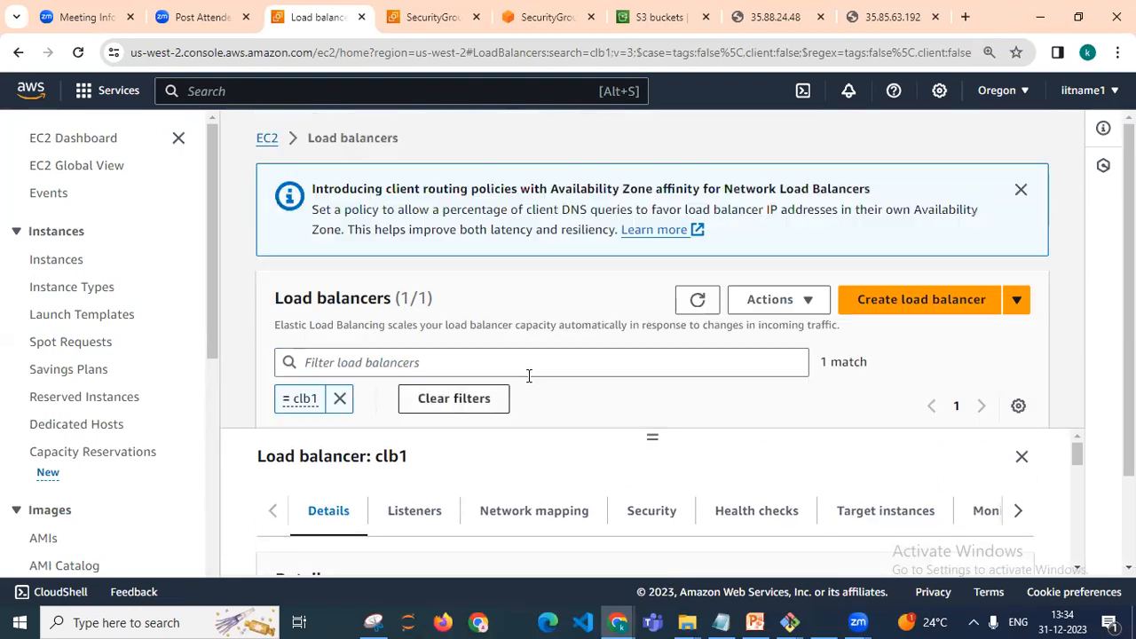
Copy the listed load balancer's DNS name and open it in a new browser tab
click(698, 299)
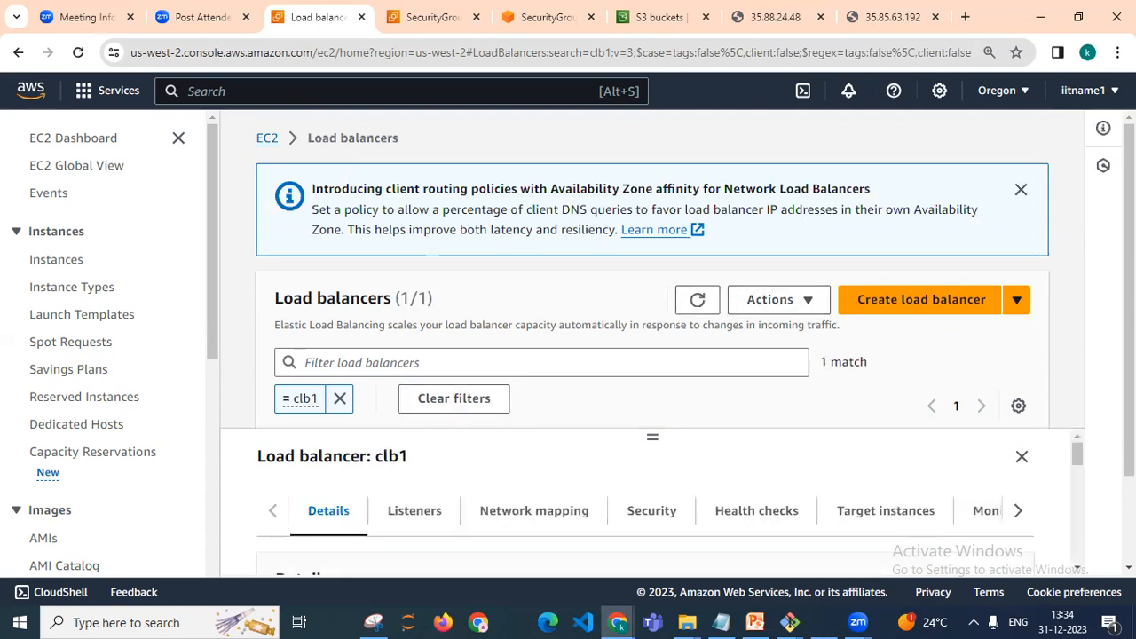
scroll(963, 330, down, 2)
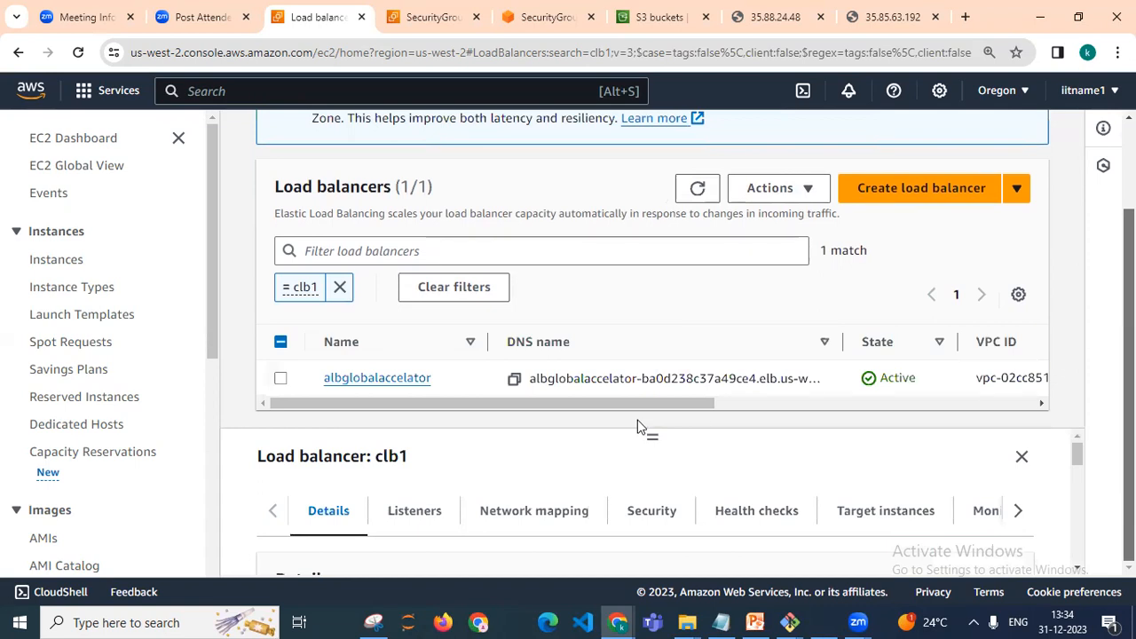
click(514, 379)
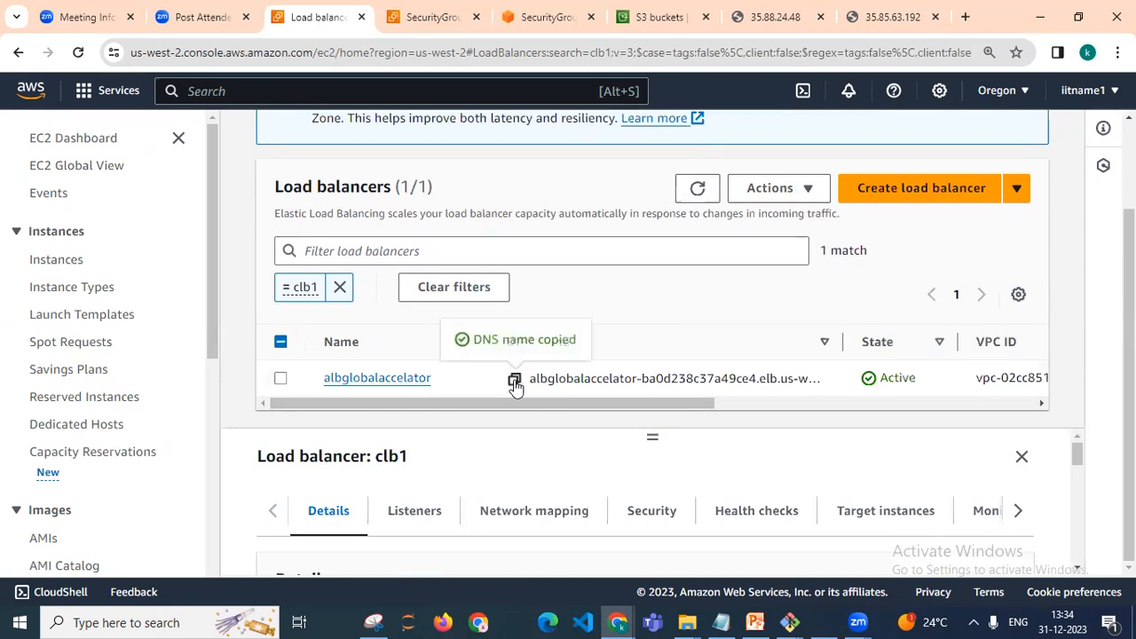
click(965, 18)
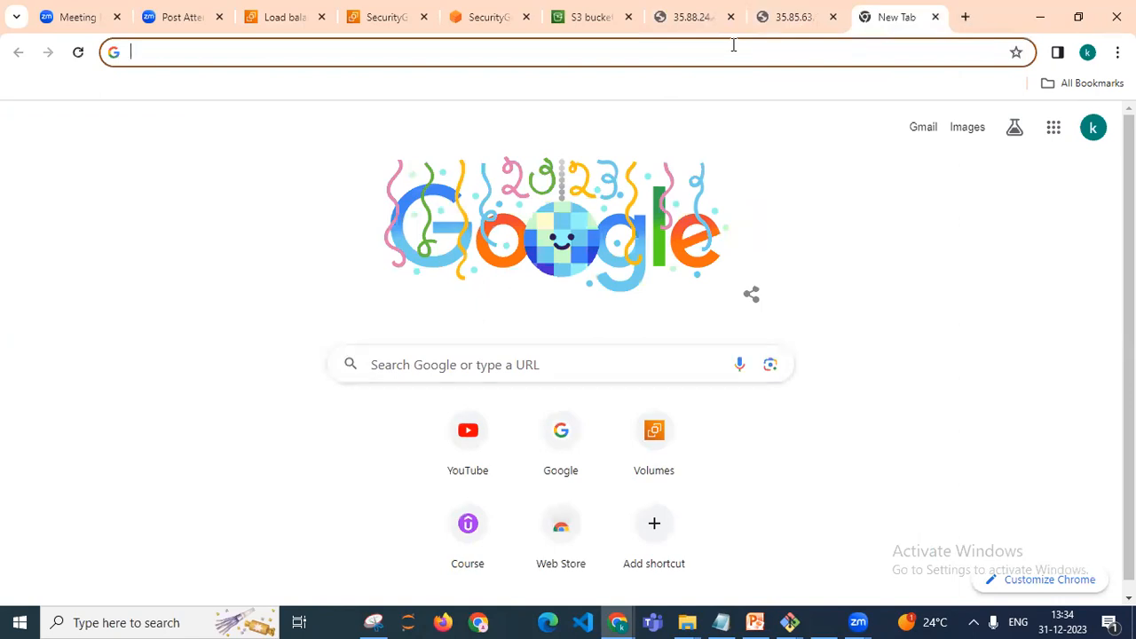
click(733, 44)
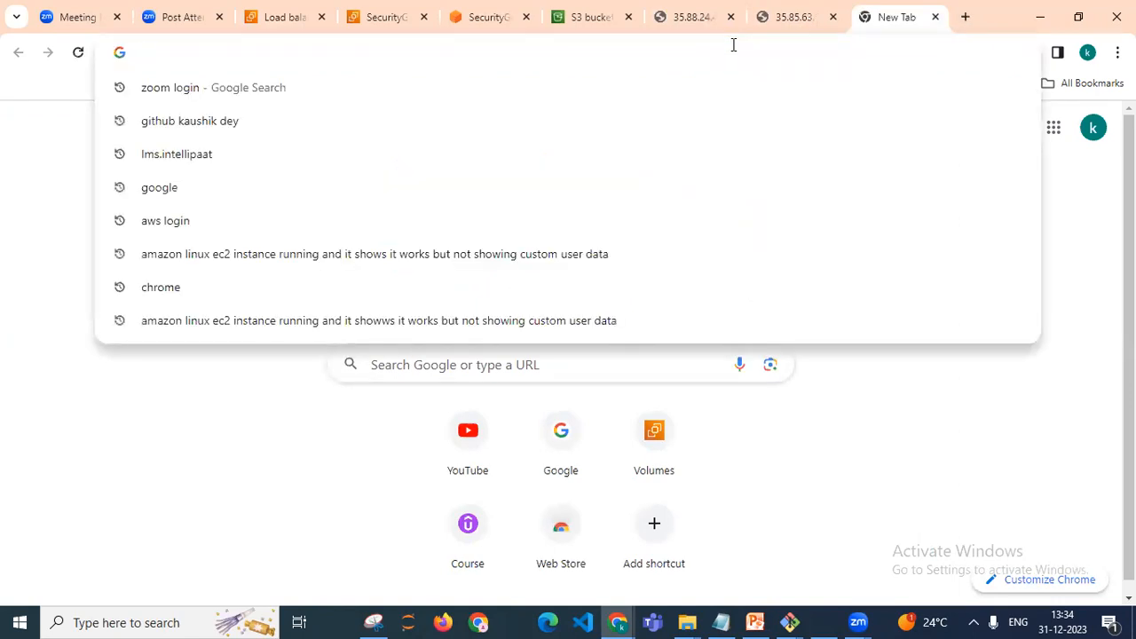
key(ctrl+v)
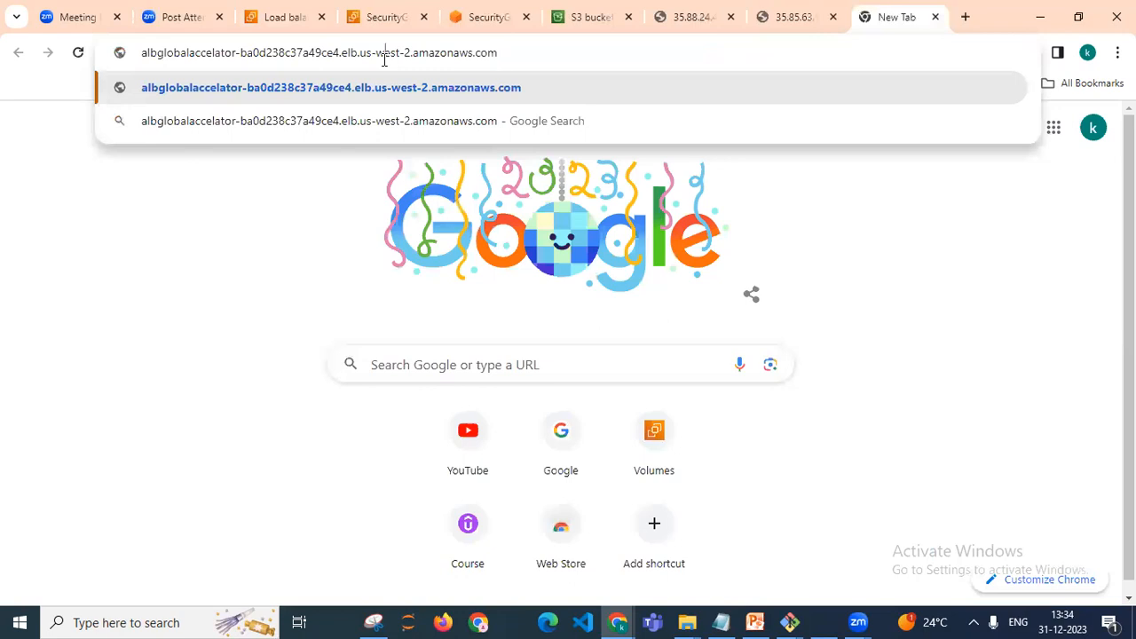
key(Return)
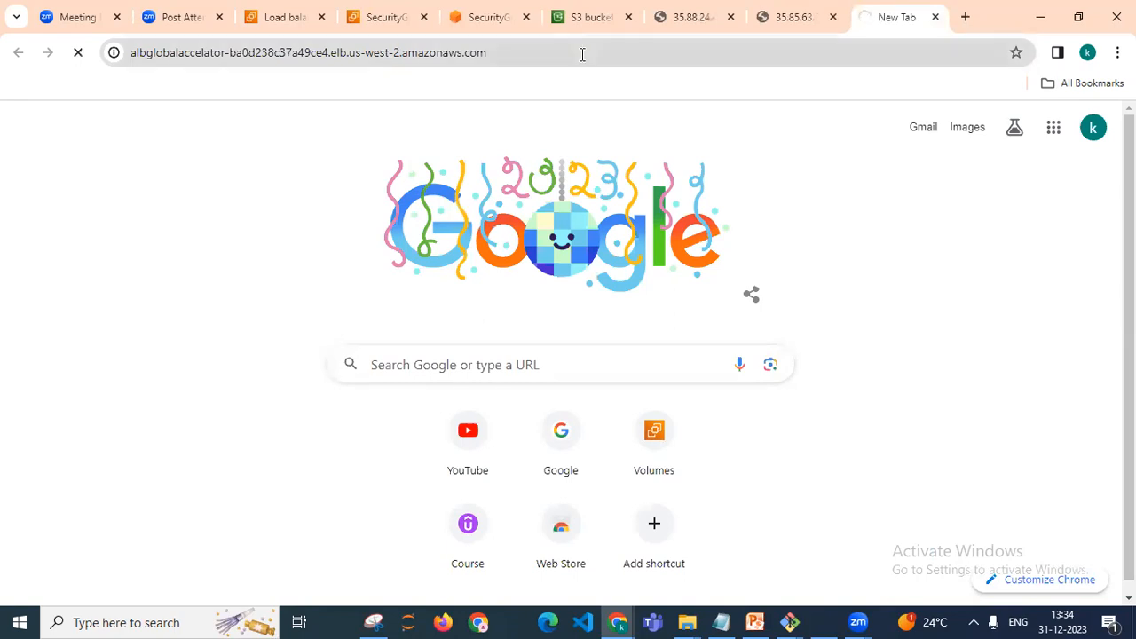
Return to the load balancers console tab and review the filtered load balancer list
click(284, 25)
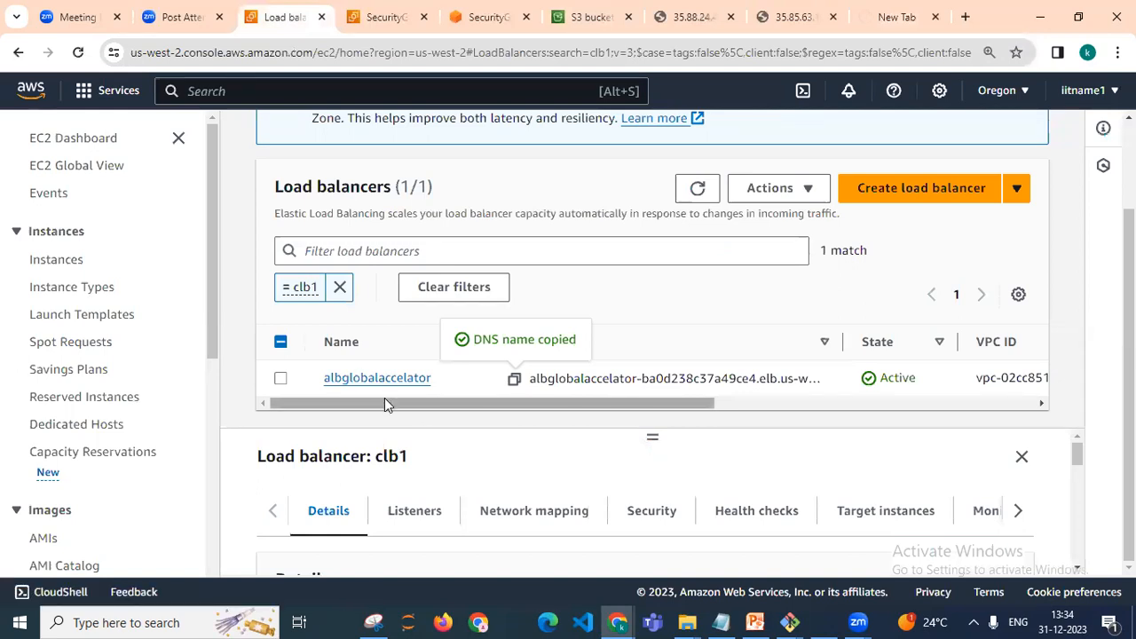
click(340, 286)
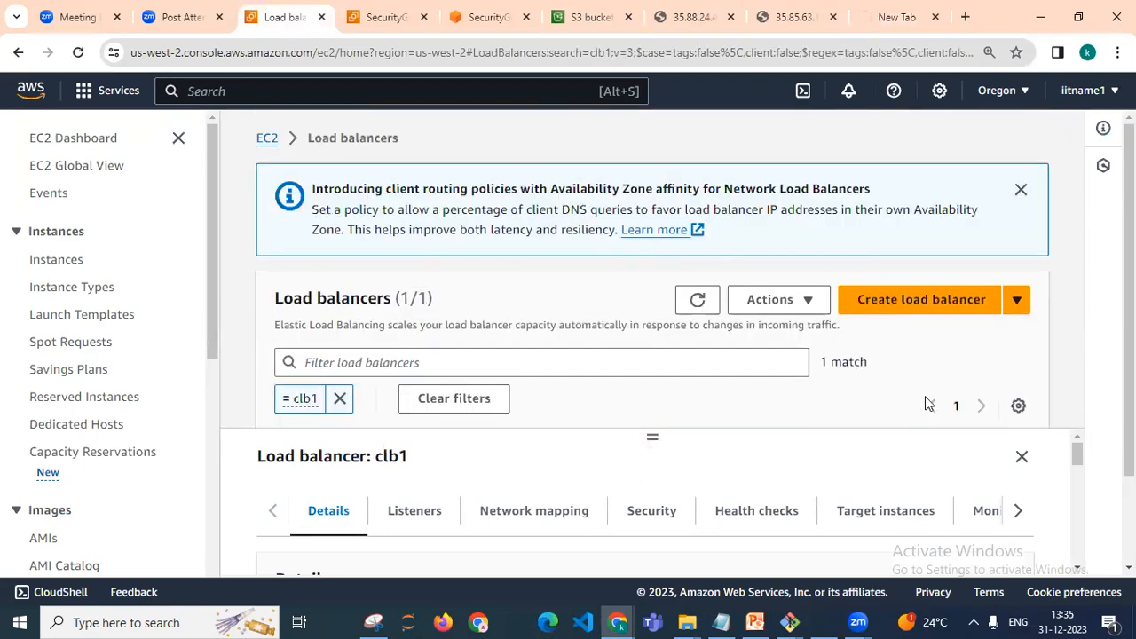
scroll(1074, 475, down, 2)
scroll(1073, 451, up, 2)
scroll(1106, 305, down, 3)
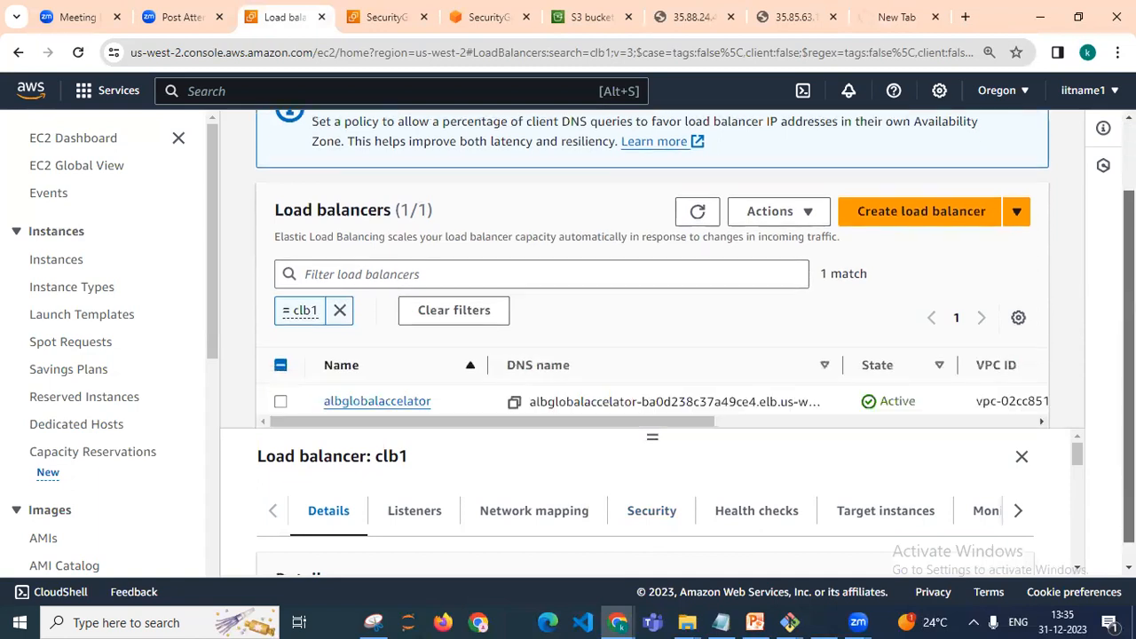
Clear the clb1 name filter from the load balancer list and refresh it
click(340, 287)
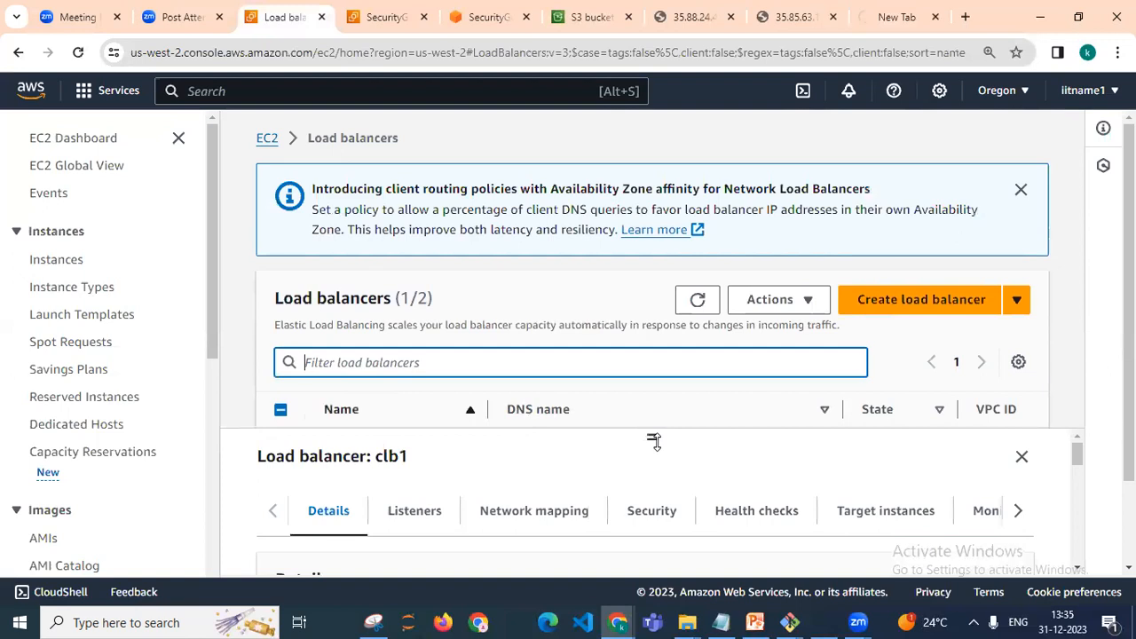
drag(654, 438, 662, 546)
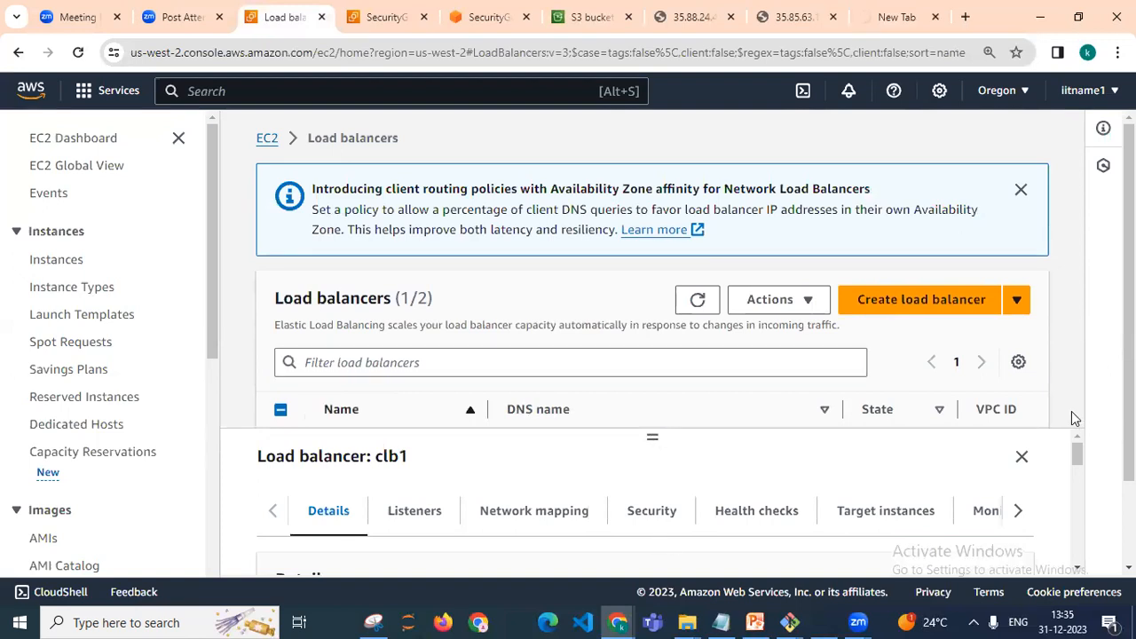
scroll(652, 266, down, 1)
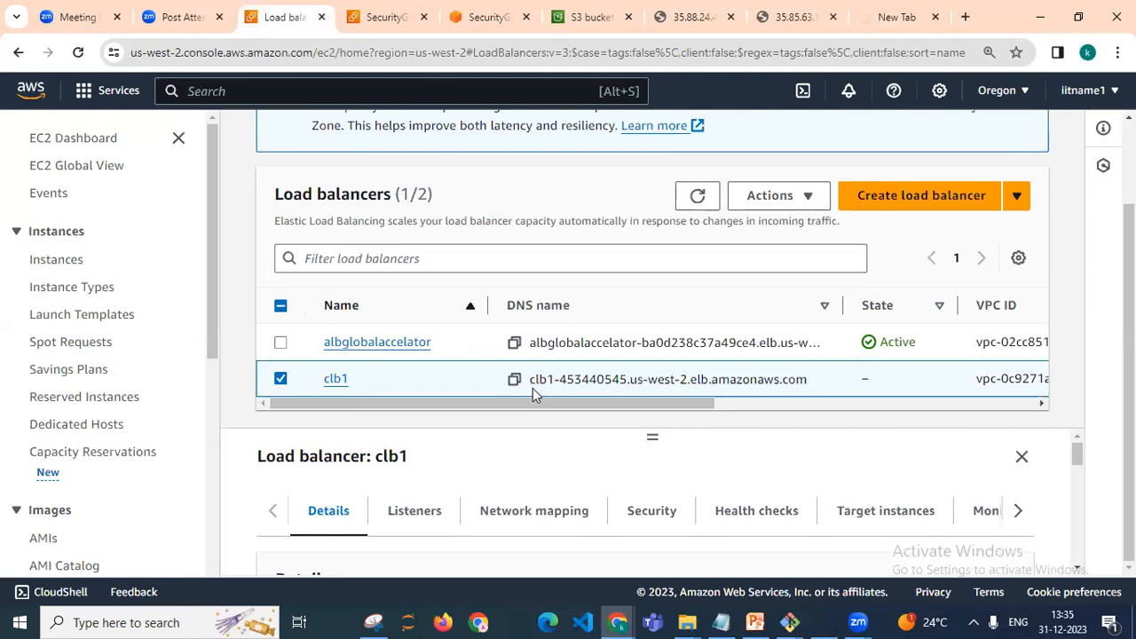
click(698, 199)
click(700, 200)
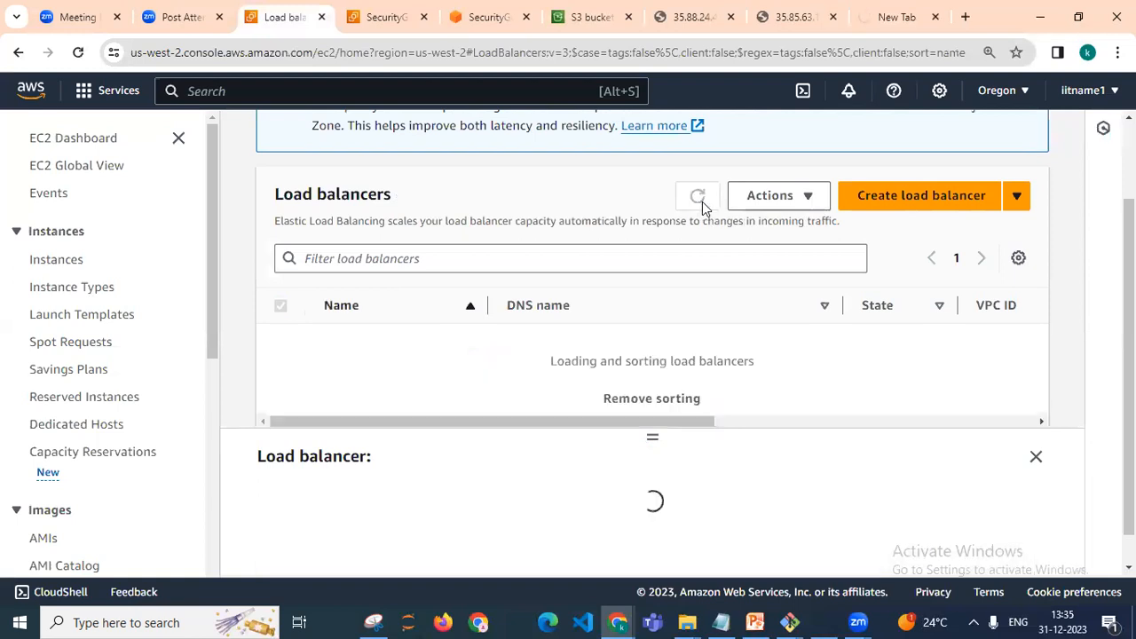
Close the empty new browser tab and refresh the load balancer list repeatedly
click(936, 17)
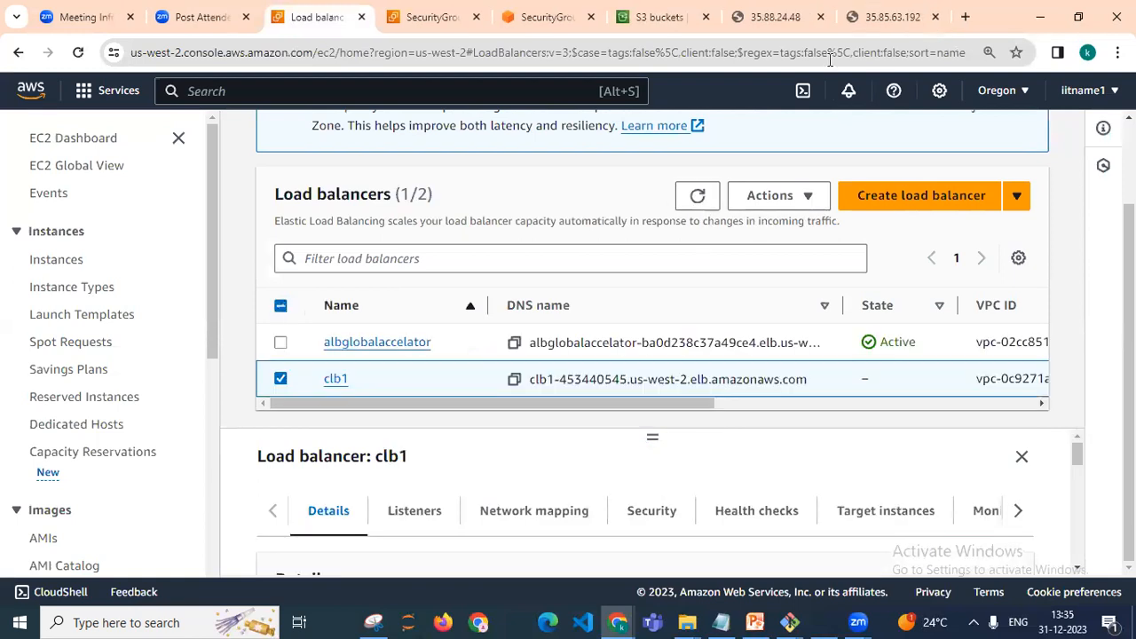
click(700, 201)
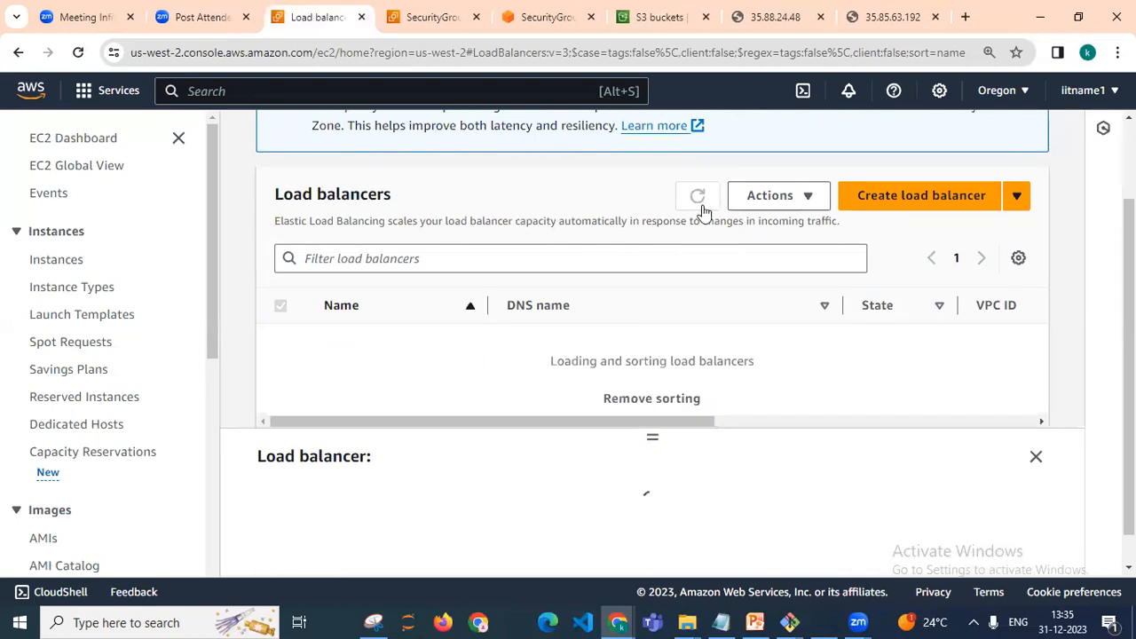
click(699, 201)
click(699, 199)
click(702, 205)
click(702, 205)
click(702, 205)
click(702, 205)
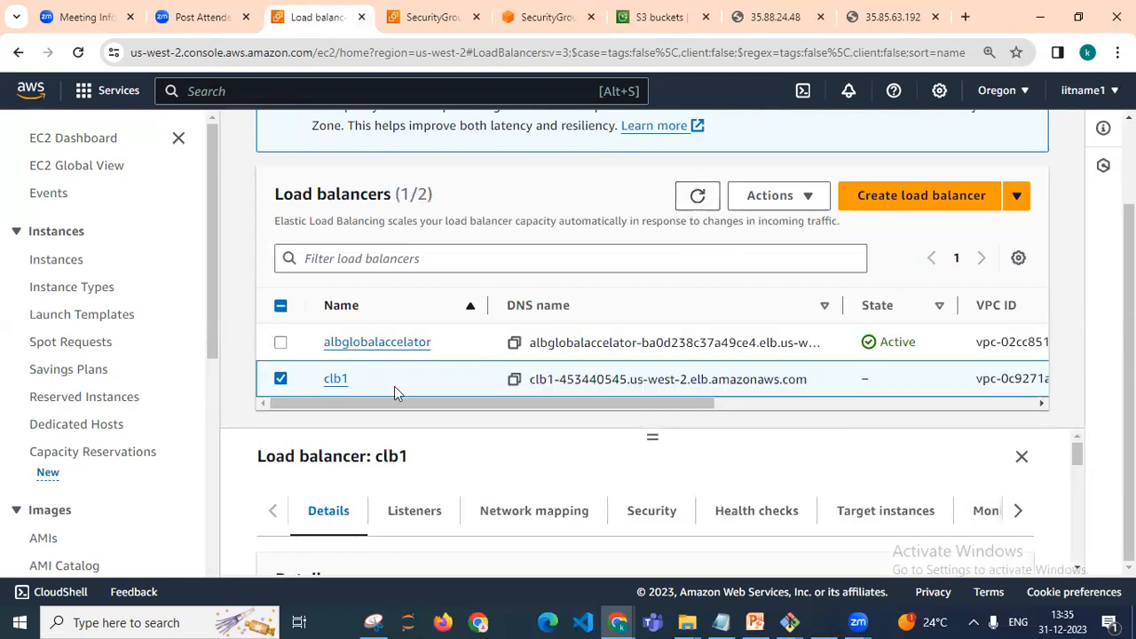
Copy clb1's DNS name and open it in a new browser tab
click(513, 382)
click(964, 18)
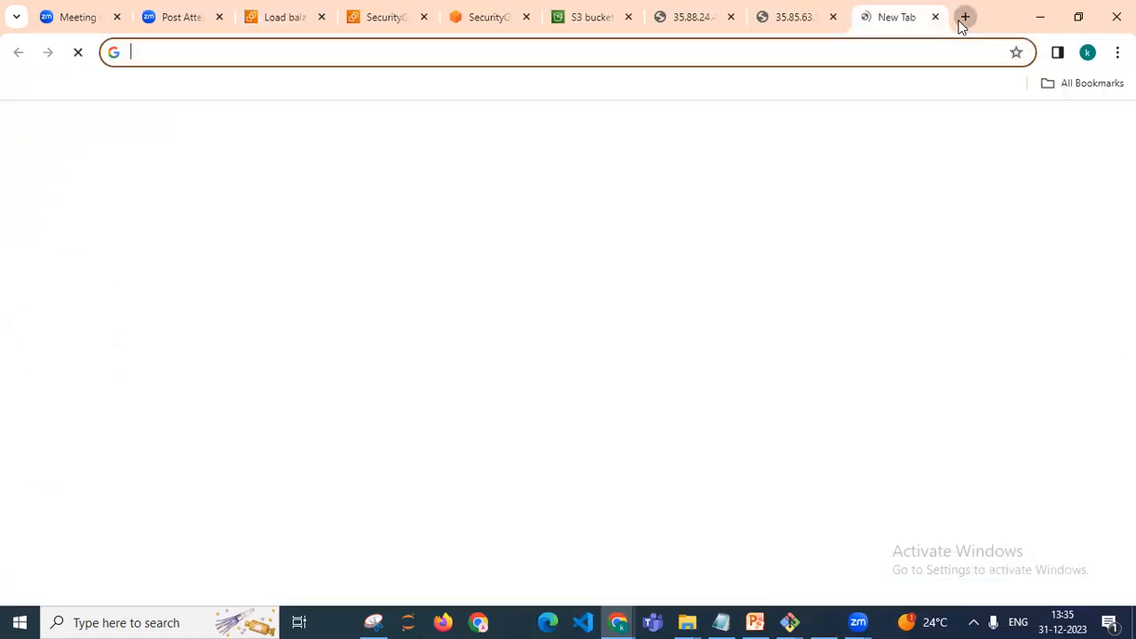
key(ctrl+v)
key(Return)
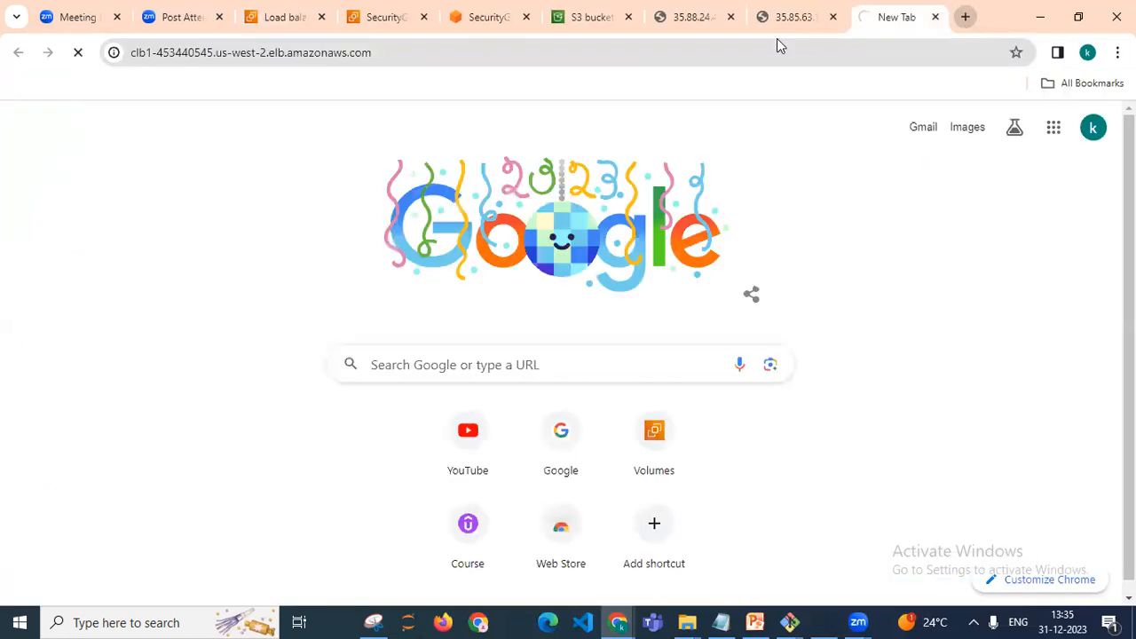
Reload the load balancer's DNS address in its browser tab
click(255, 22)
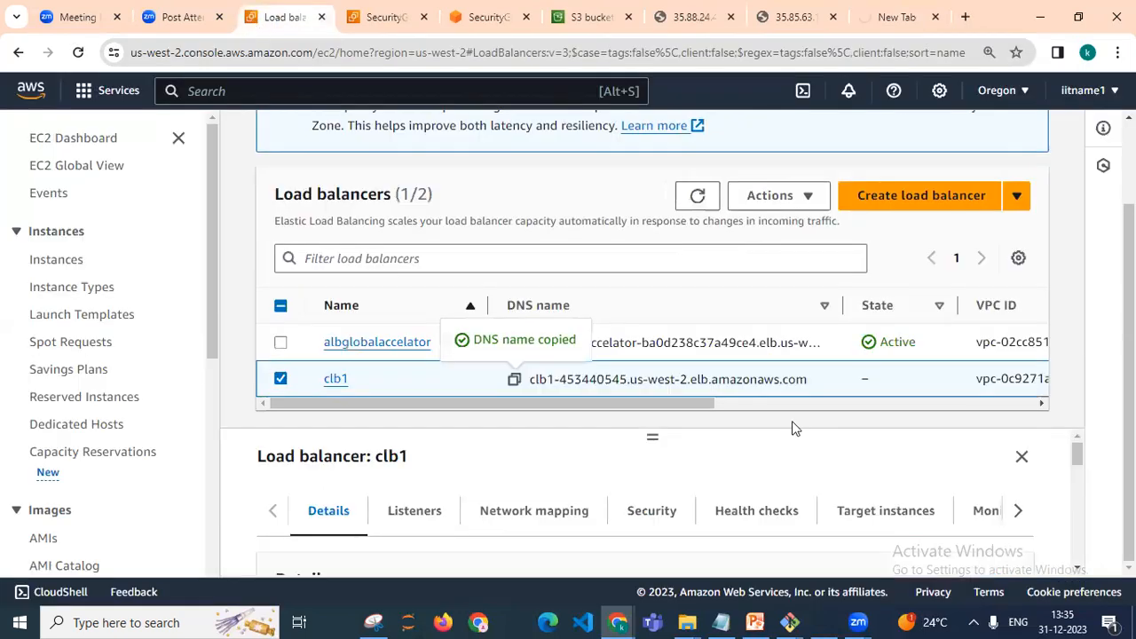
click(914, 10)
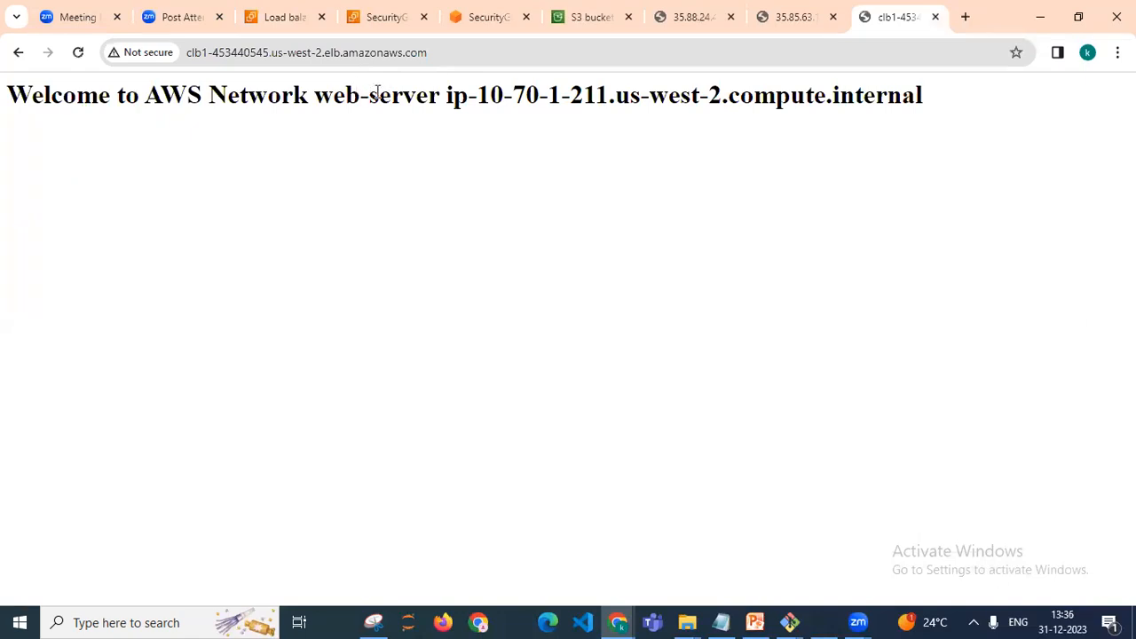
click(440, 53)
key(Return)
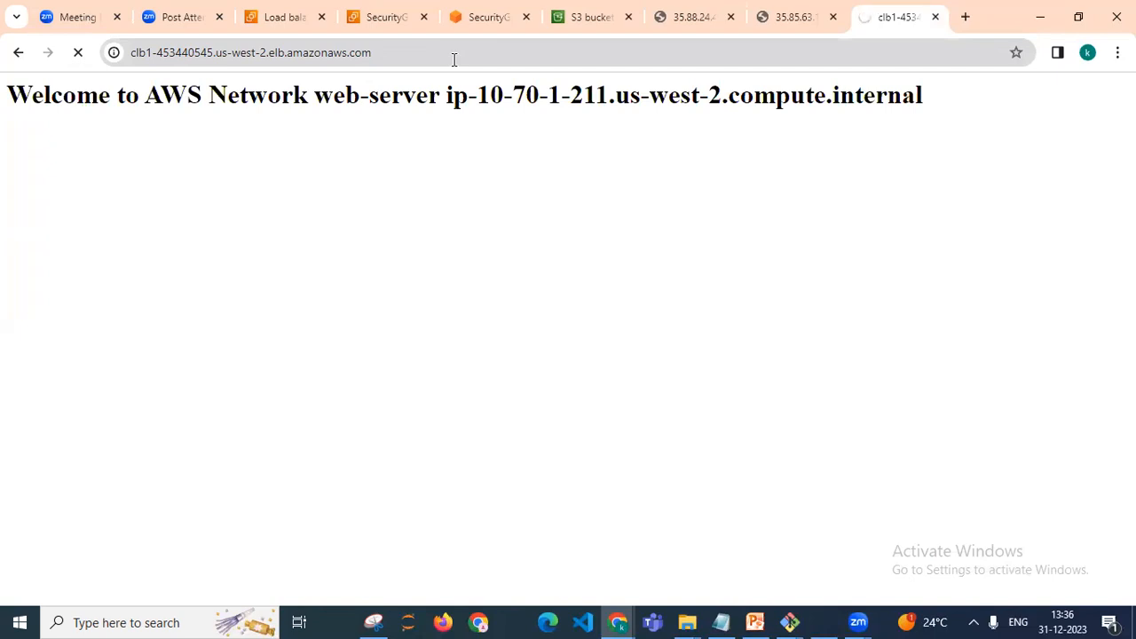
click(454, 55)
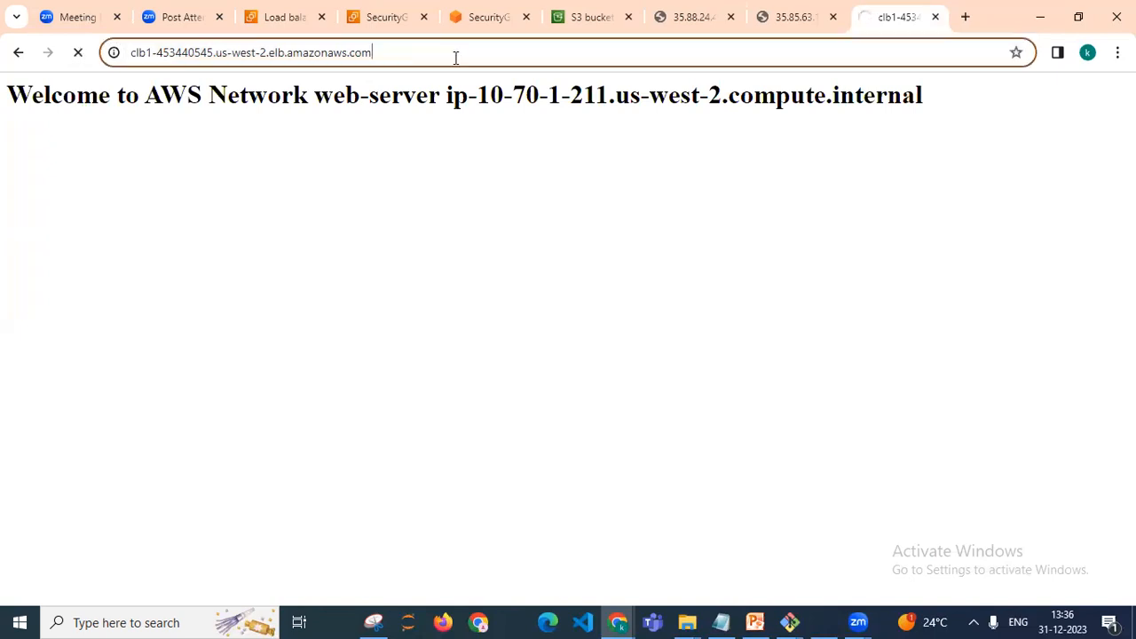
click(387, 46)
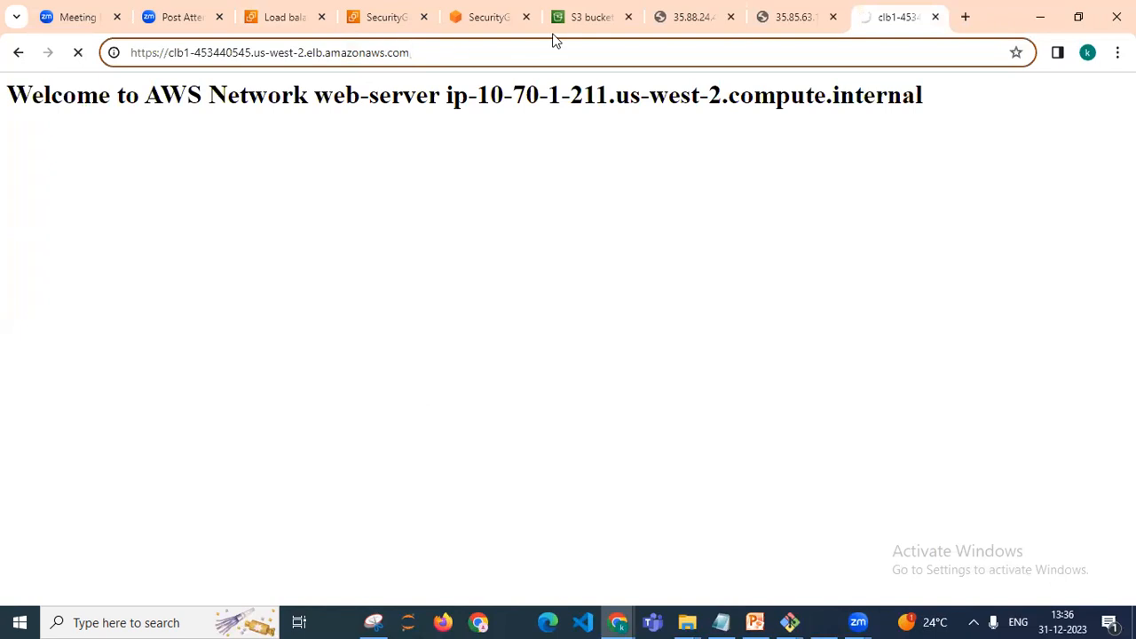
View the pages in the two web server IP tabs, then reload the load balancer's DNS address
click(671, 23)
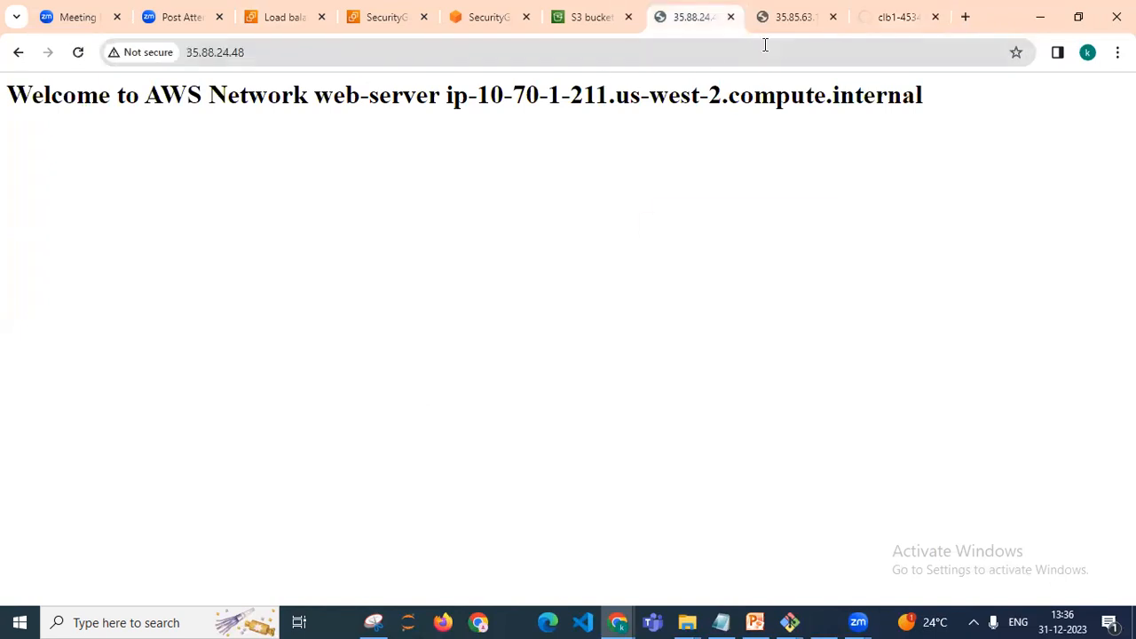
click(784, 23)
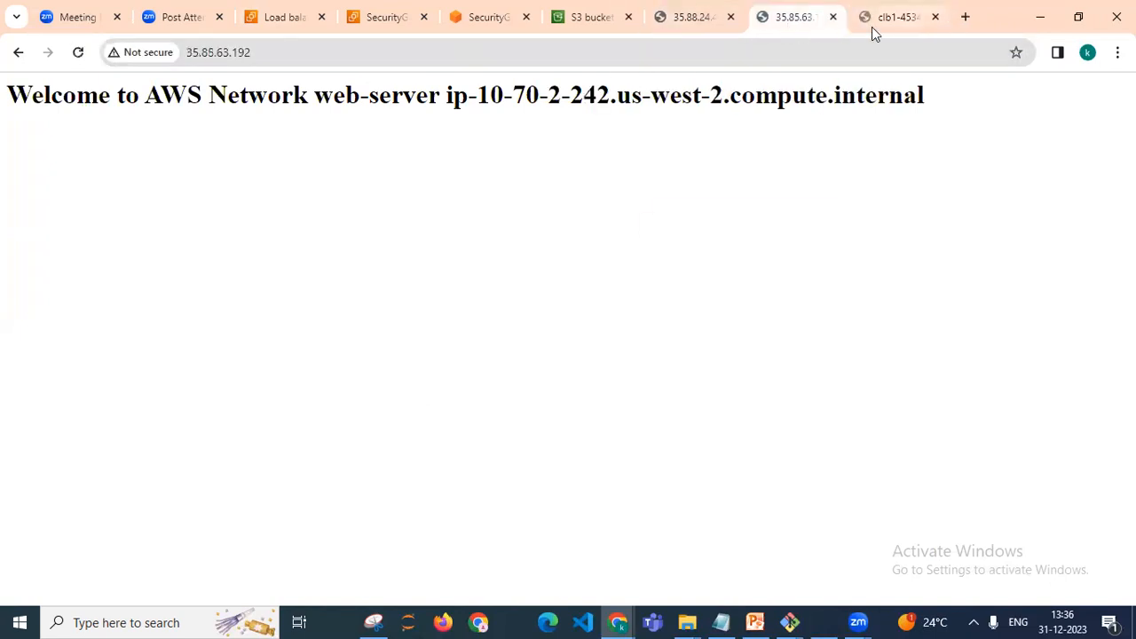
click(872, 27)
click(800, 50)
key(Return)
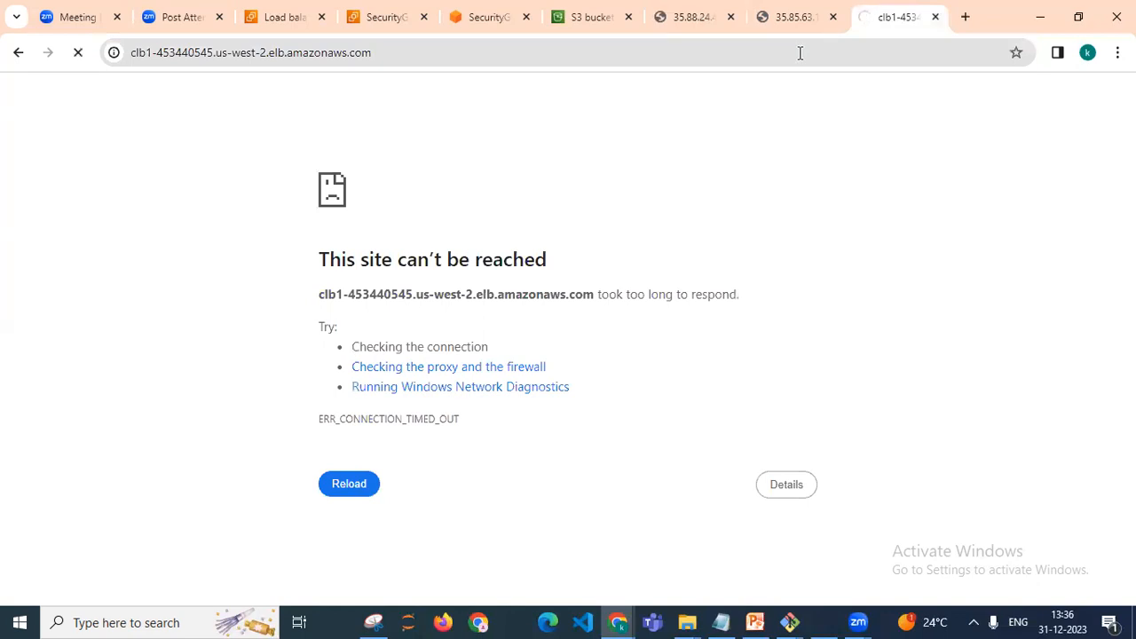
Return to the load balancers console tab and refresh the list
click(281, 17)
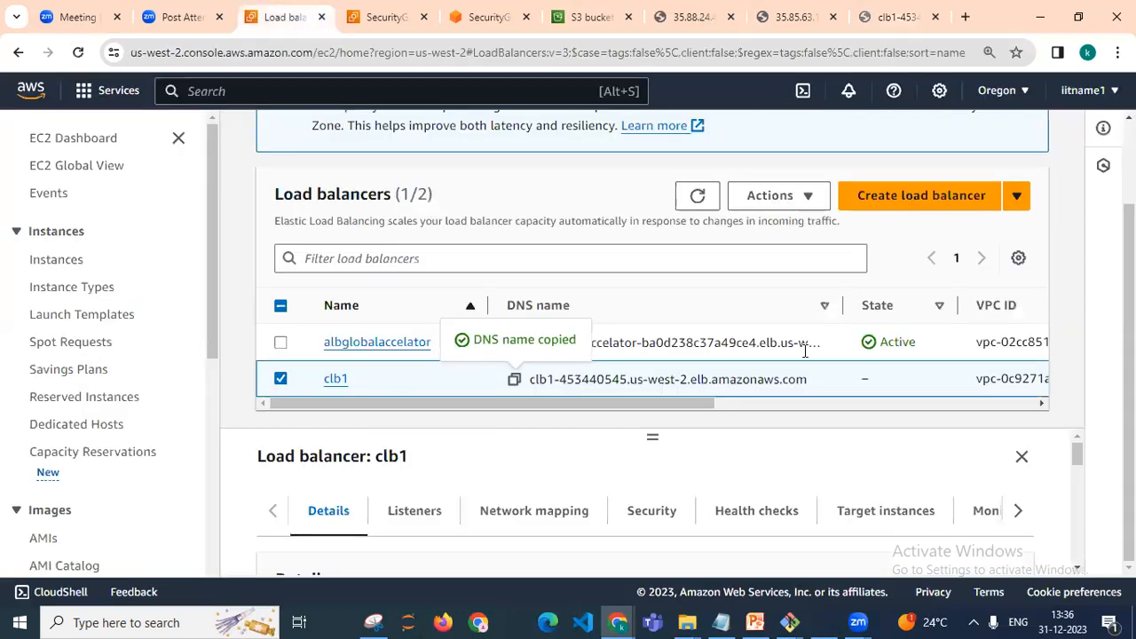
click(698, 200)
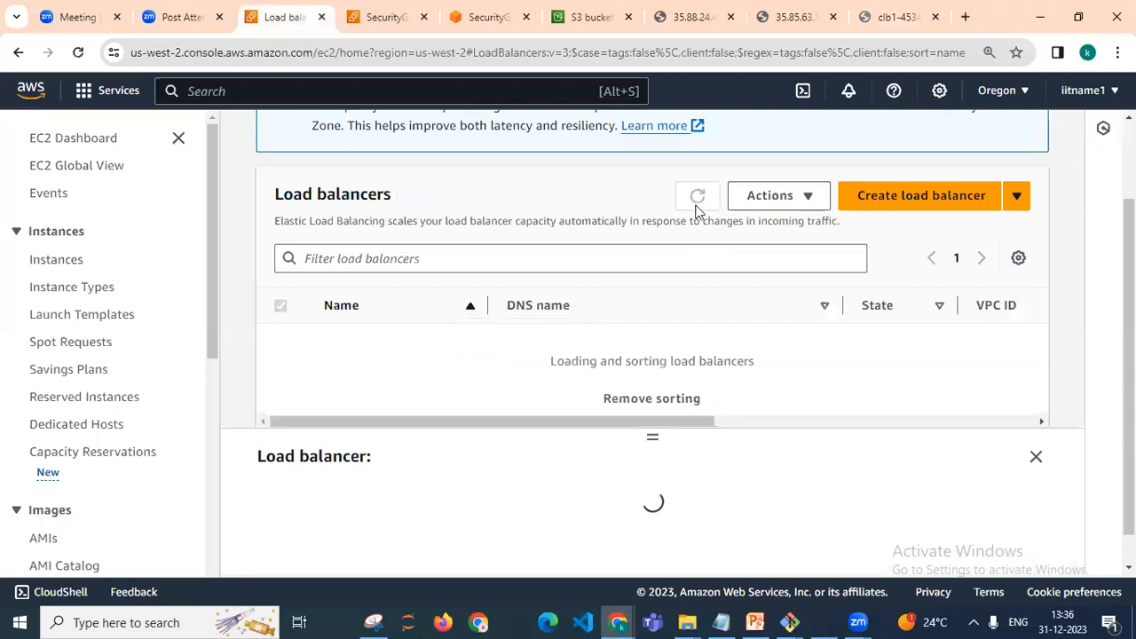
click(697, 200)
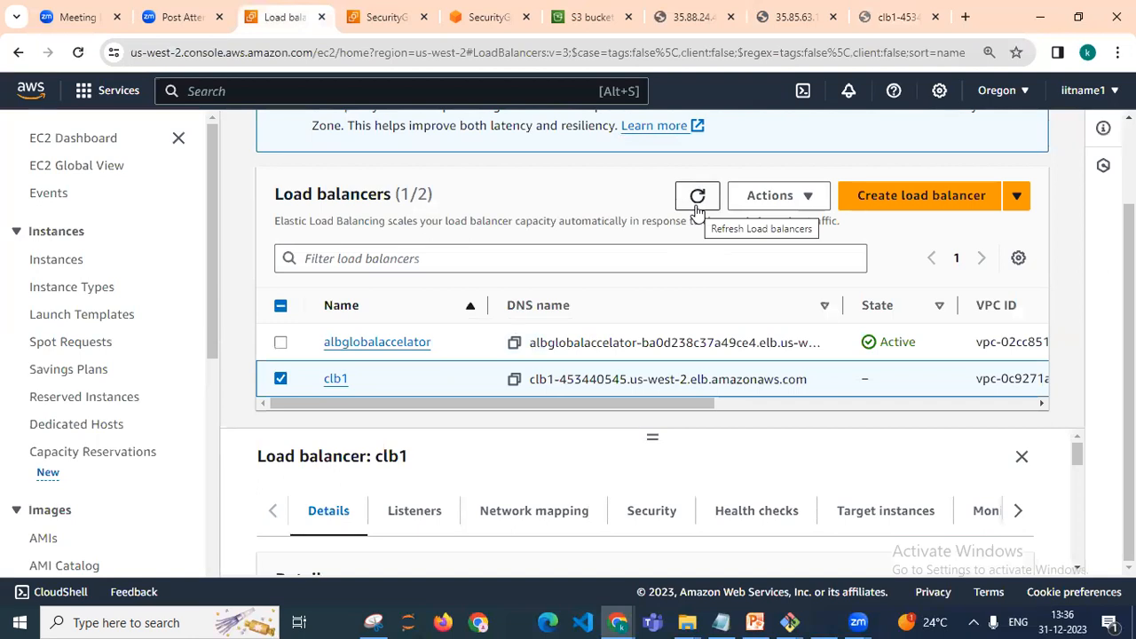
Examine clb1's listeners and the other tabs of the load balancer details pane
click(414, 510)
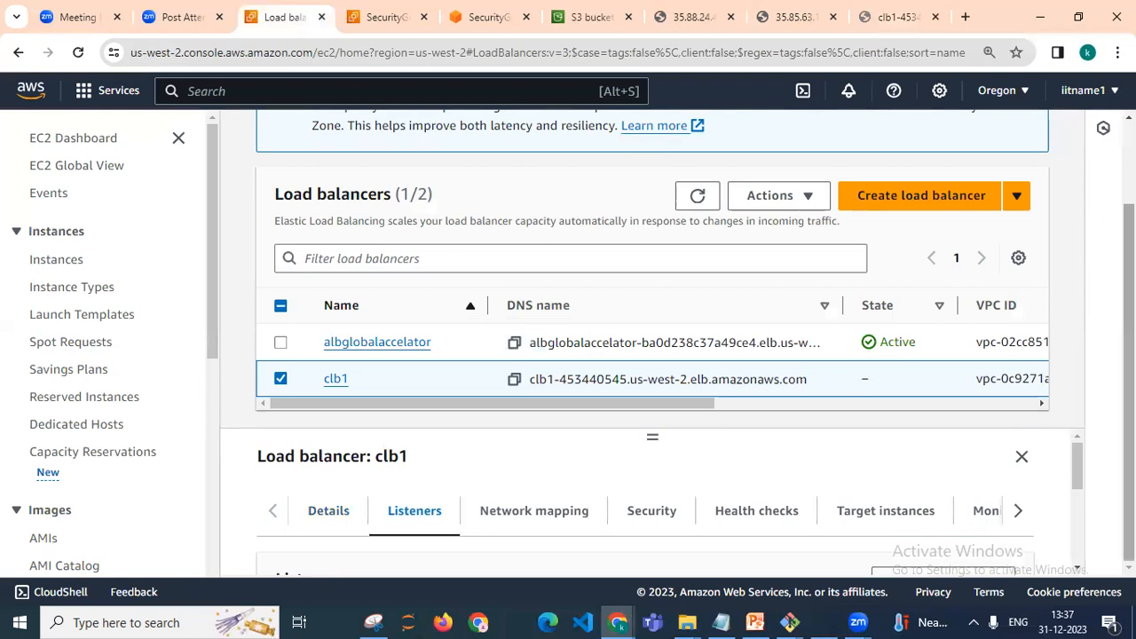
click(1077, 569)
scroll(1077, 570, down, 5)
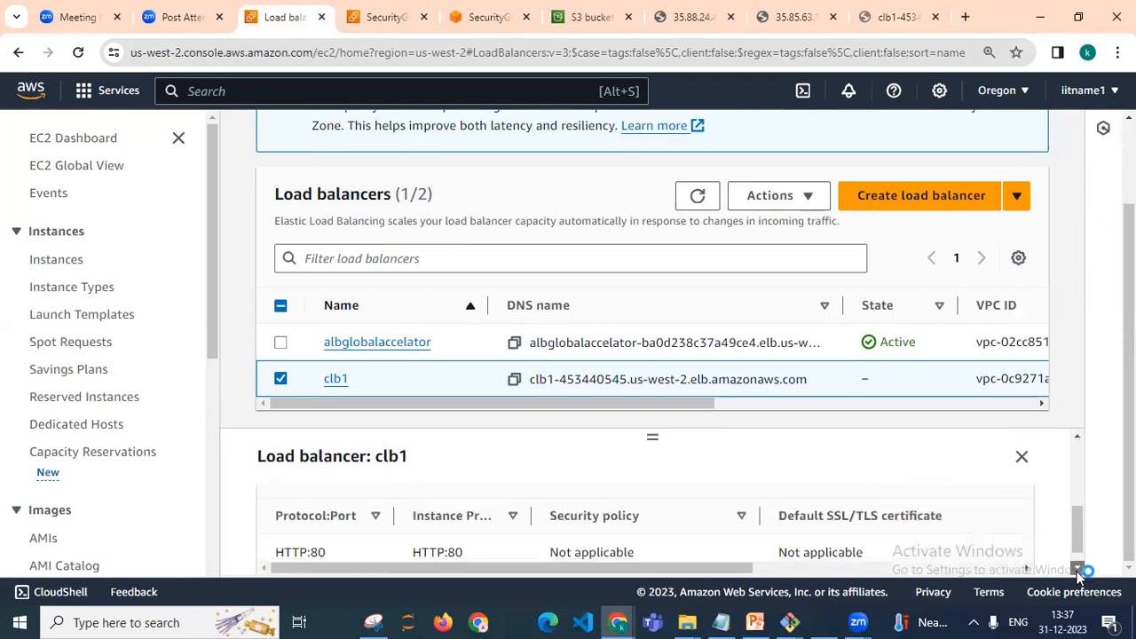
click(1078, 570)
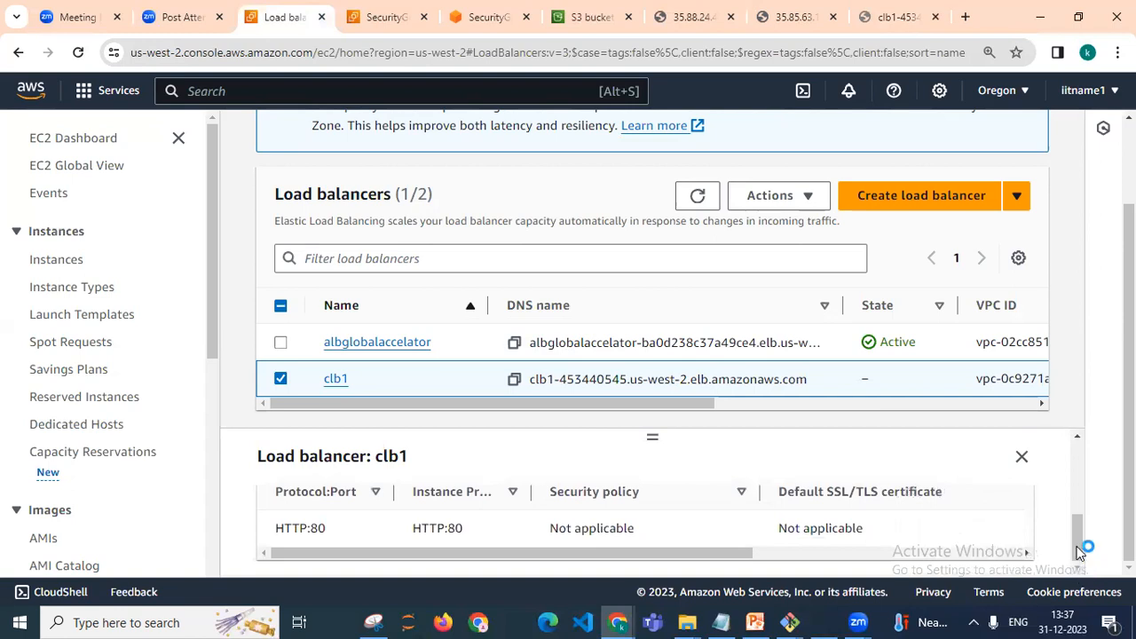
drag(1075, 532, 1069, 466)
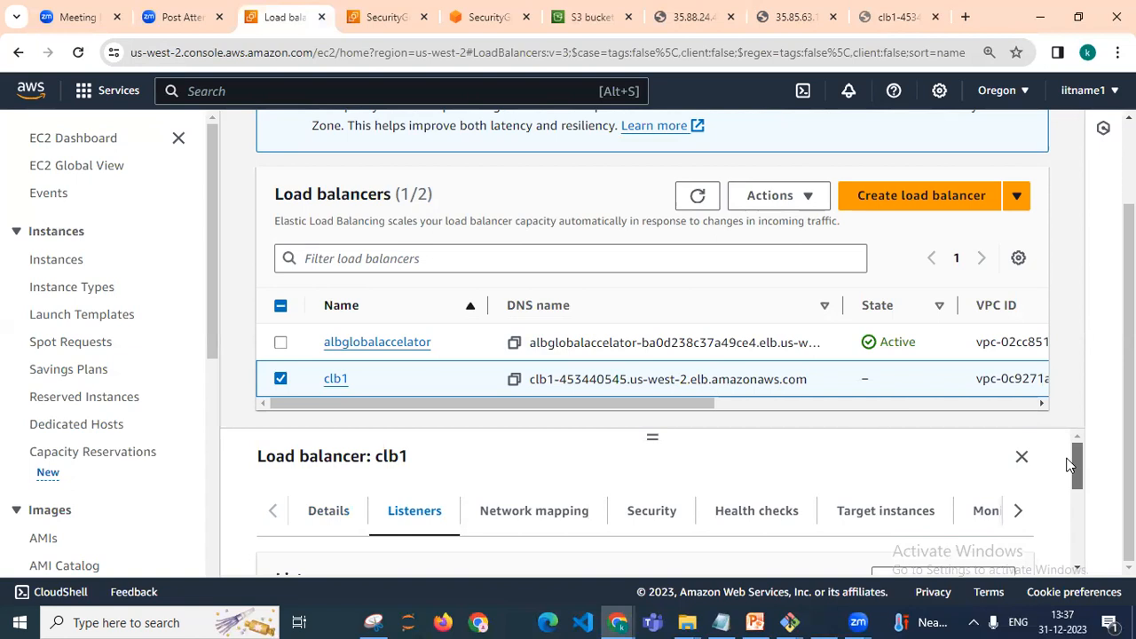
click(1018, 511)
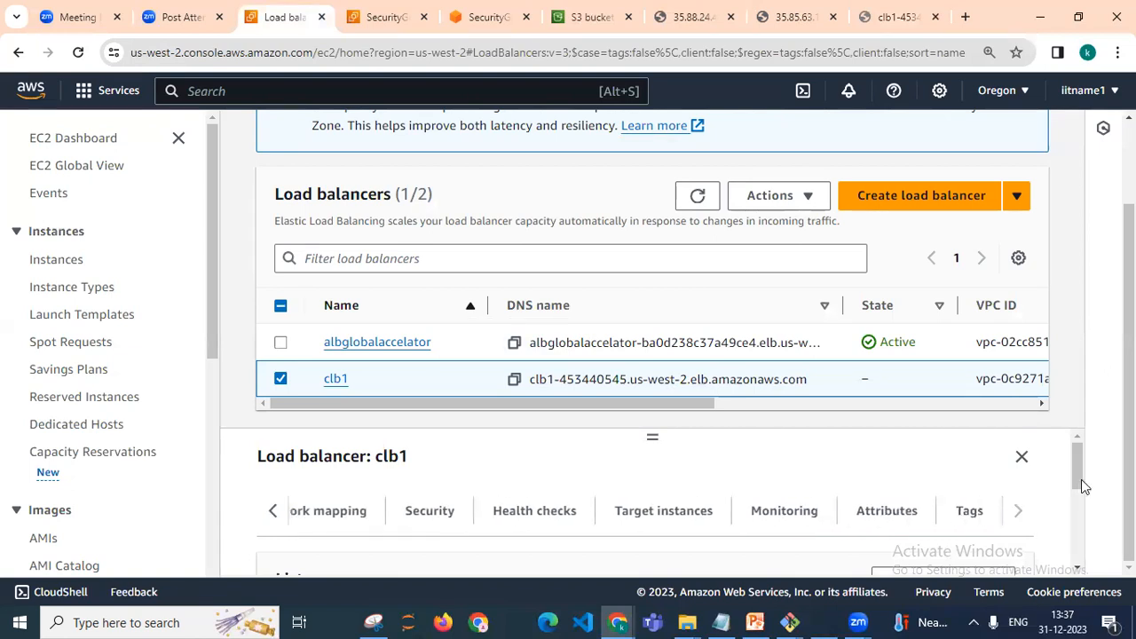
click(276, 514)
click(324, 515)
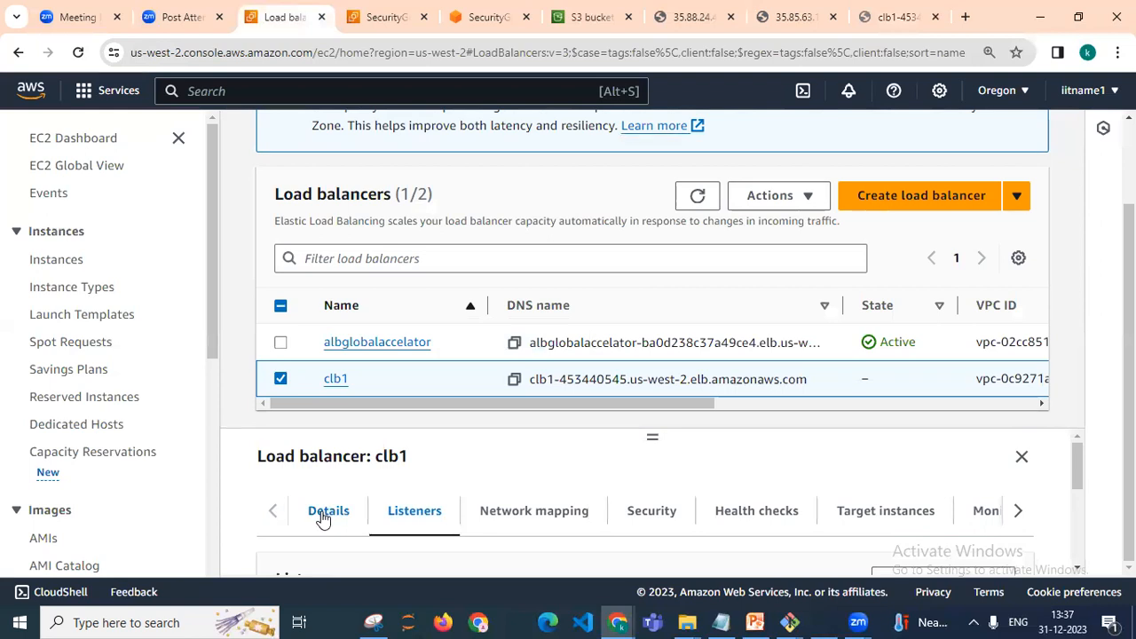
drag(1073, 458, 1054, 369)
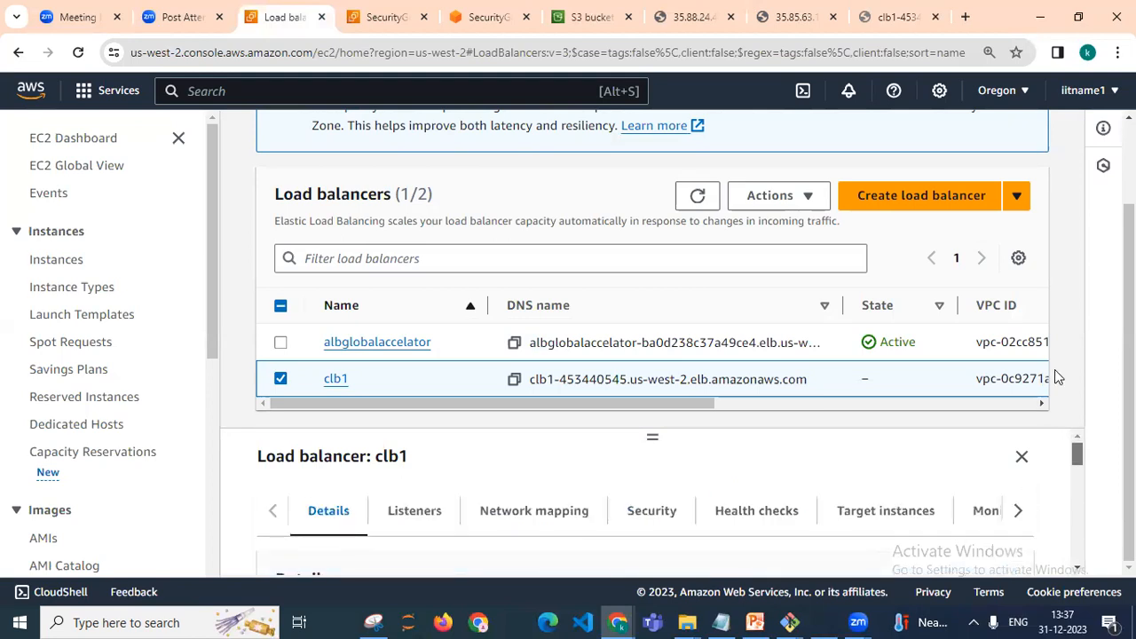
Refresh the list and review clb1's target instances and their health status
click(696, 199)
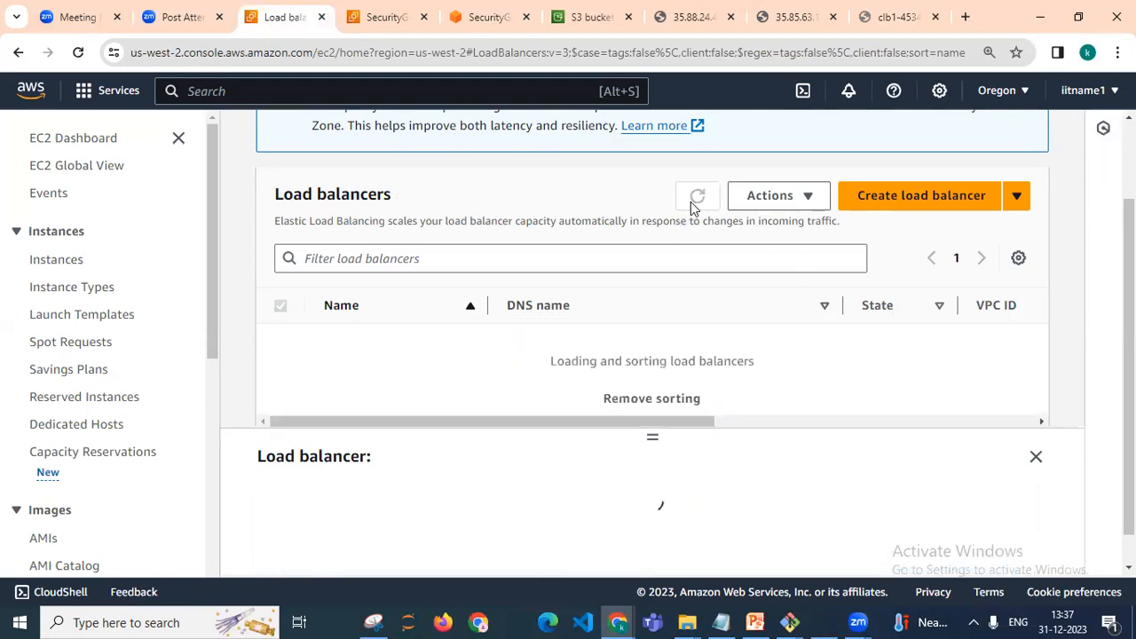
click(690, 202)
click(690, 202)
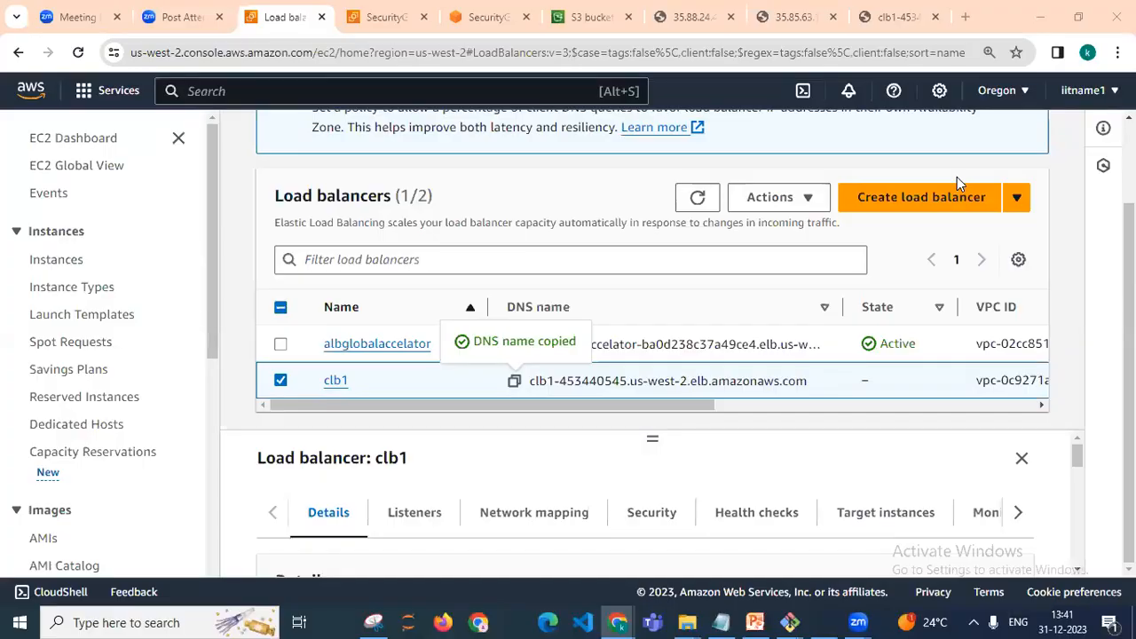
click(900, 519)
drag(1073, 467, 1081, 531)
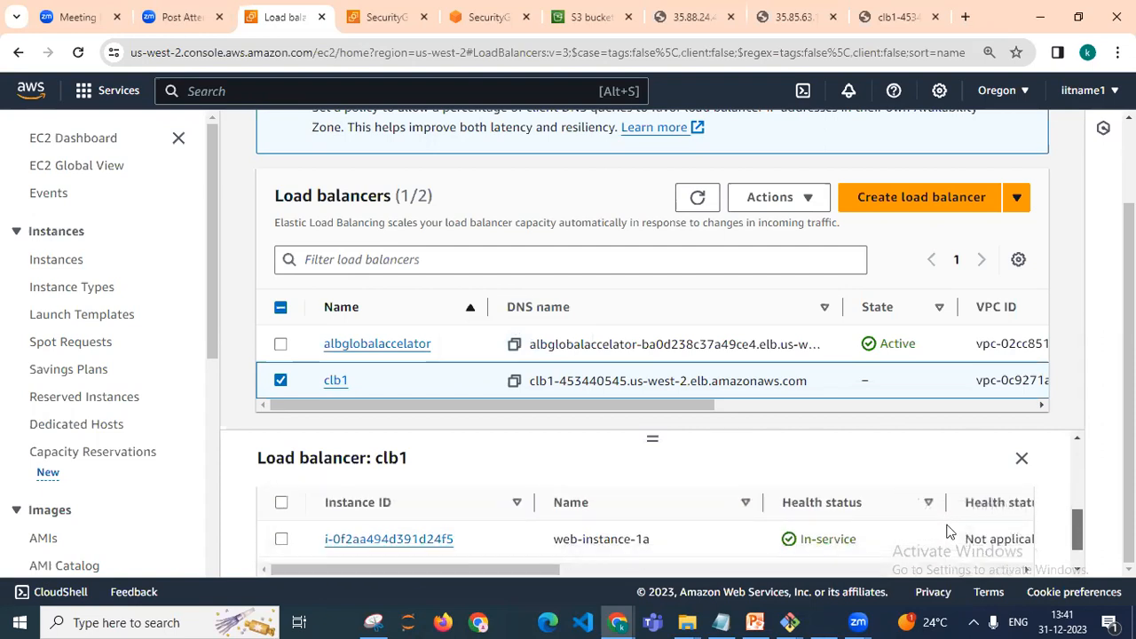
drag(1079, 541, 1080, 554)
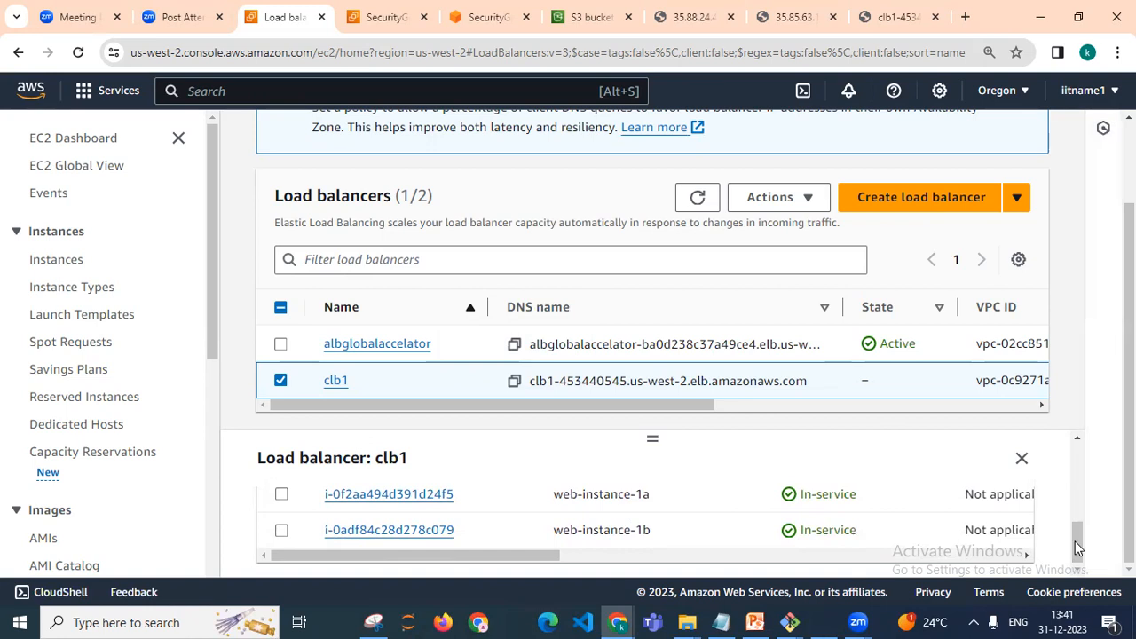
mouse_move(1073, 539)
mouse_down()
mouse_move(1071, 524)
mouse_move(1072, 544)
mouse_up()
mouse_move(1077, 538)
mouse_down()
mouse_move(1075, 524)
mouse_move(1077, 543)
mouse_up()
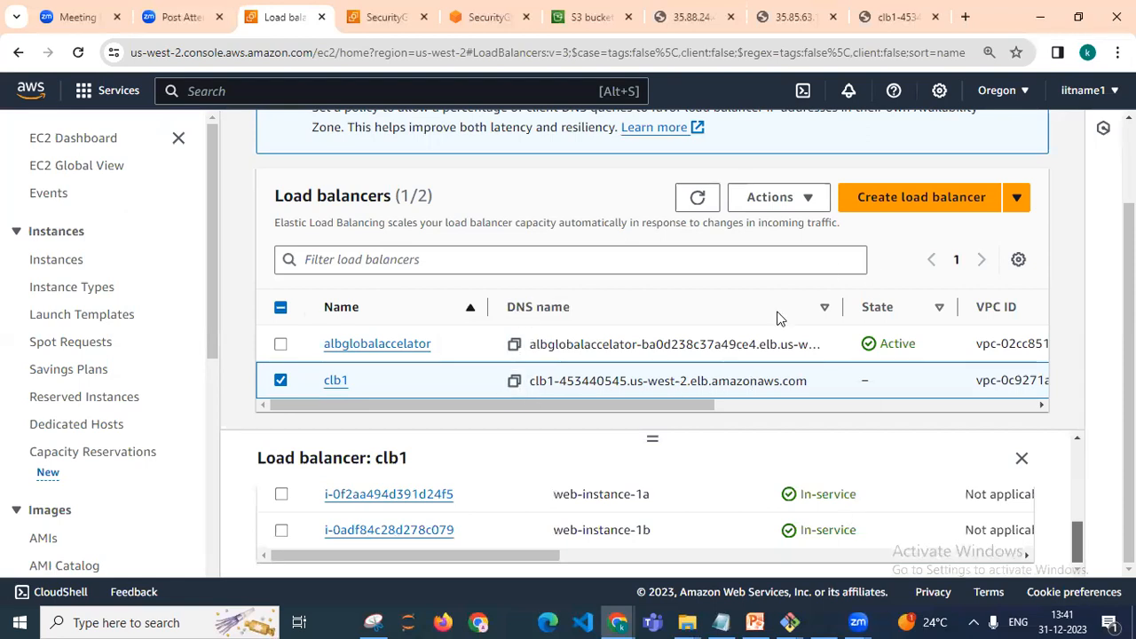
Copy clb1's DNS name from the load balancer list and open it in the load balancer browser tab
click(914, 25)
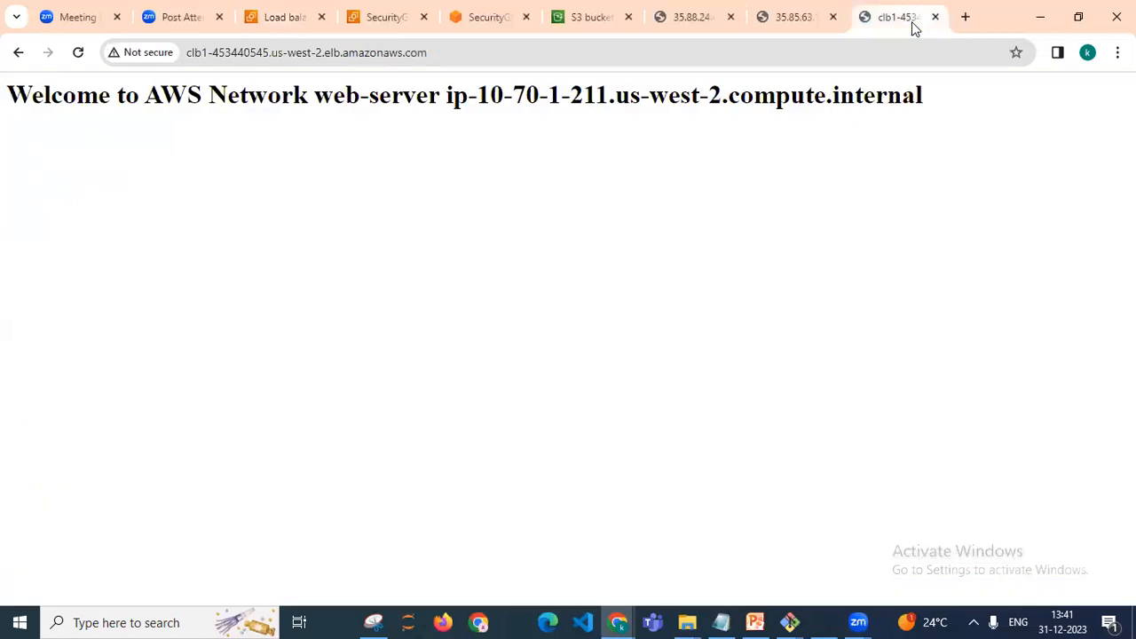
click(583, 54)
click(252, 17)
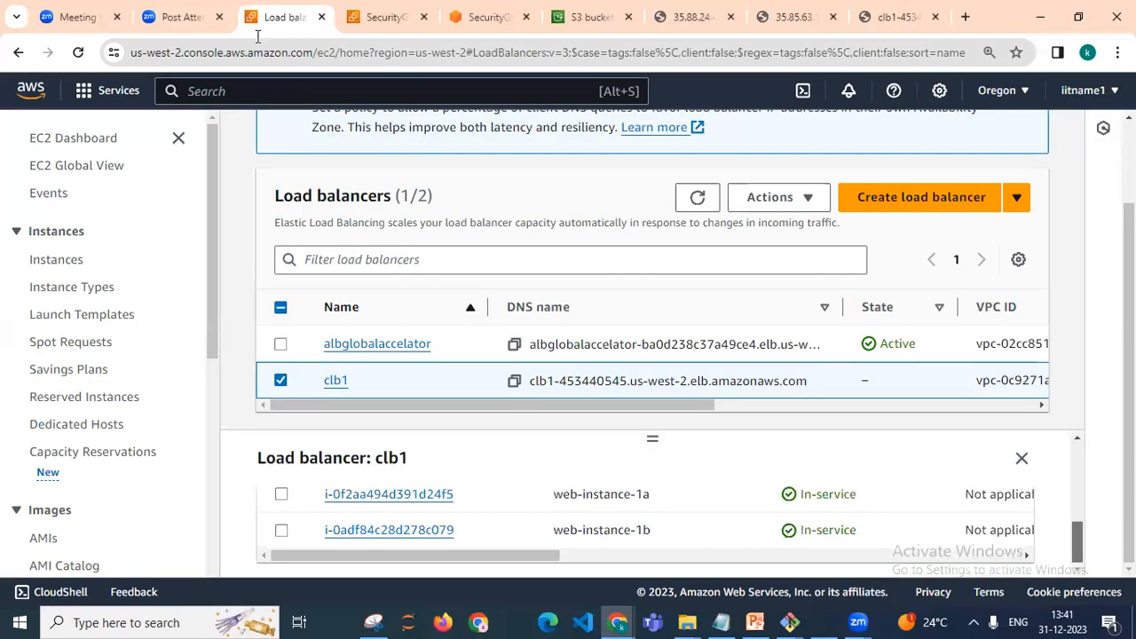
click(514, 381)
click(875, 21)
click(828, 46)
key(ctrl+a)
key(ctrl+v)
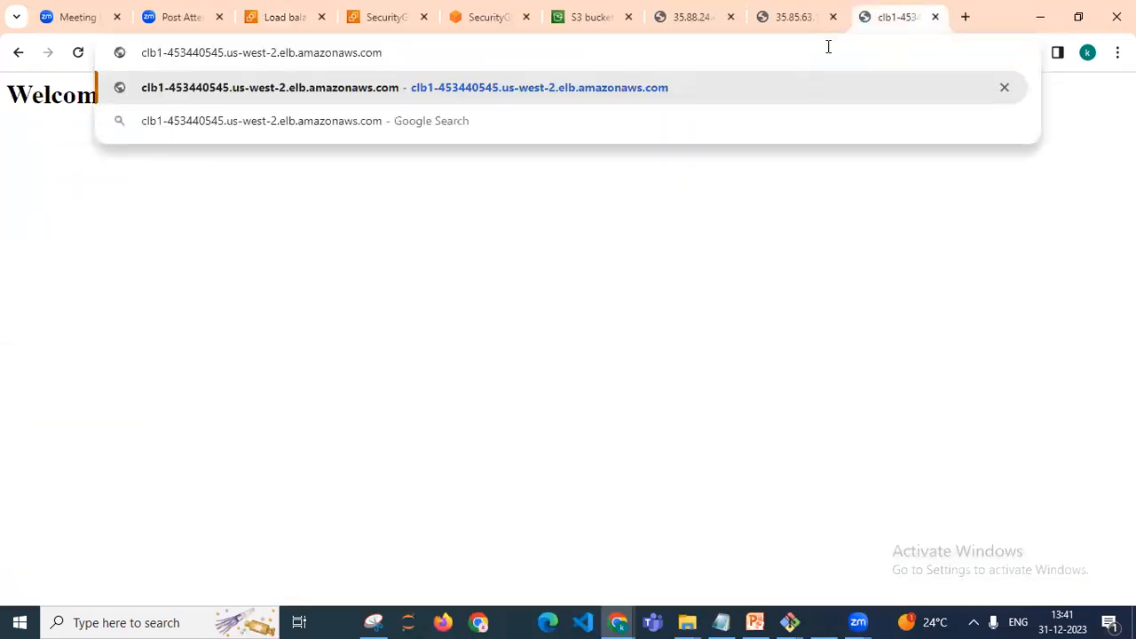
key(Return)
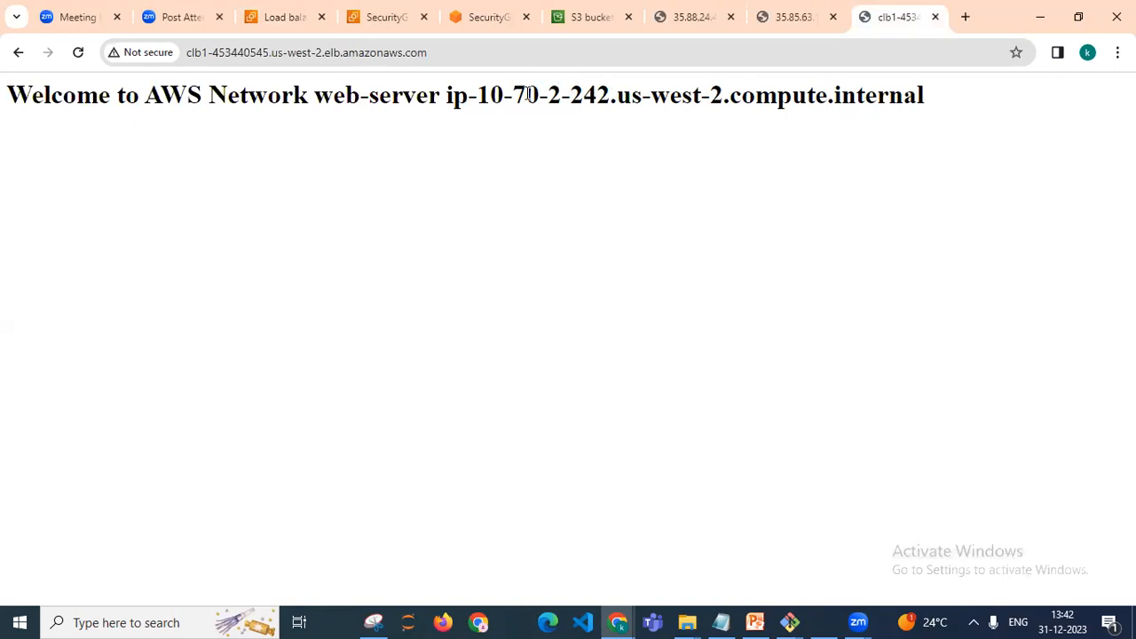
Reload the load balancer's DNS address several times to check that requests alternate between the two web servers
click(549, 59)
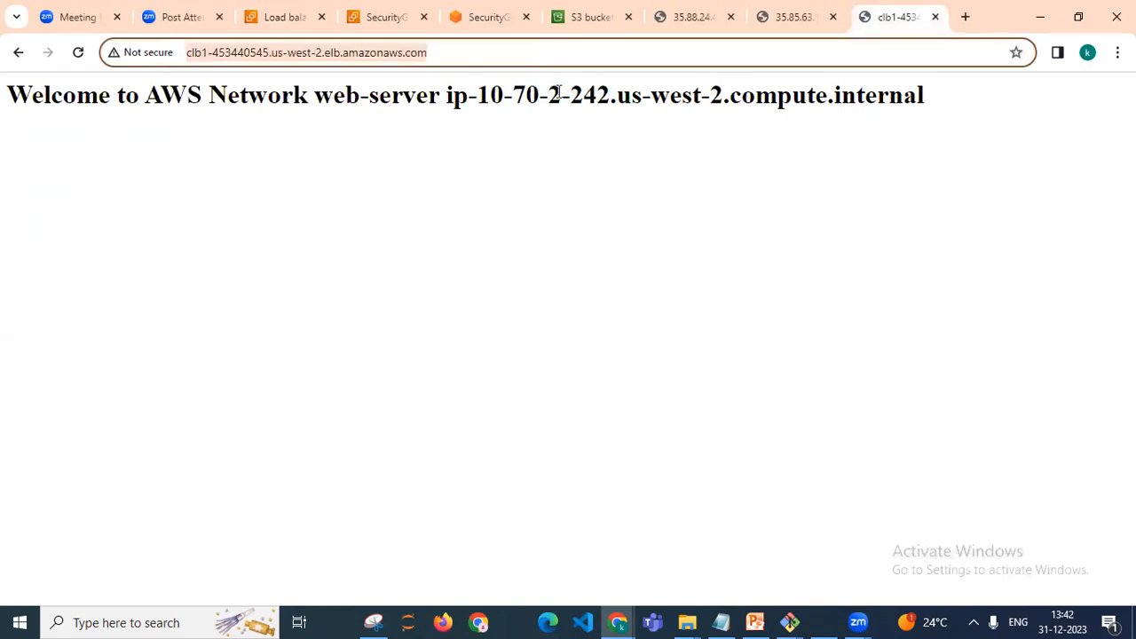
key(Return)
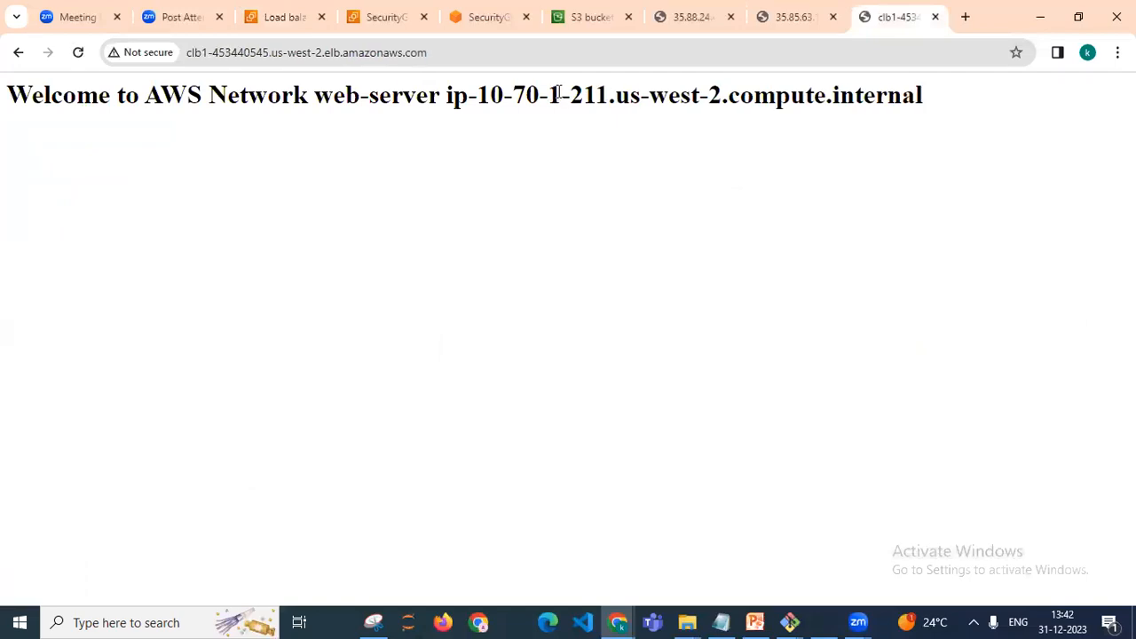
click(573, 65)
key(Return)
click(578, 58)
key(Return)
click(583, 61)
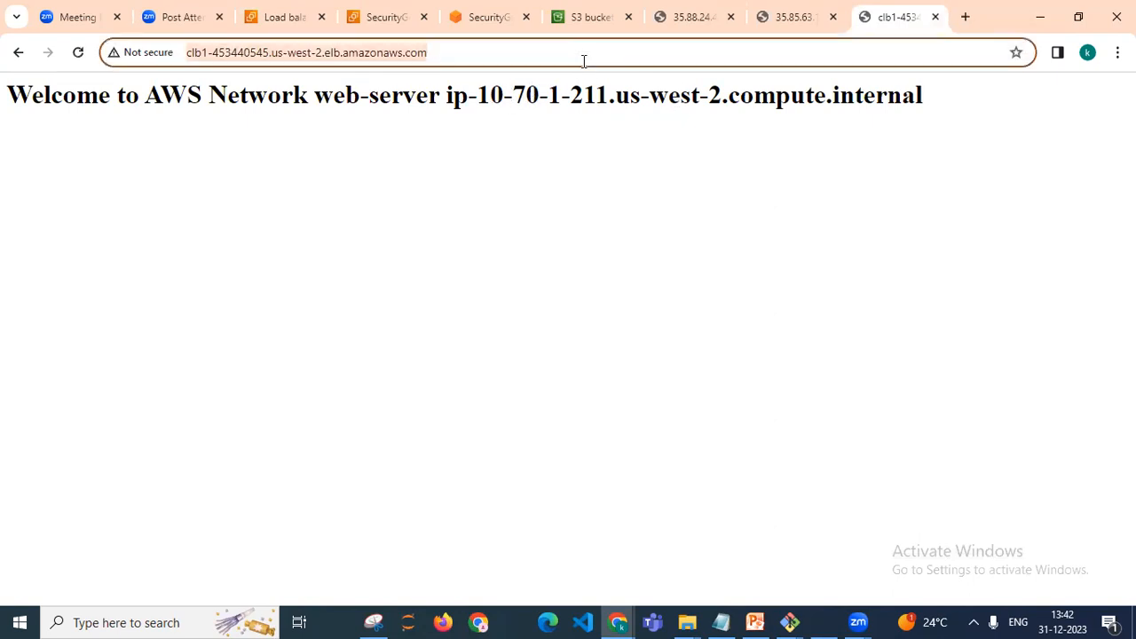
key(Return)
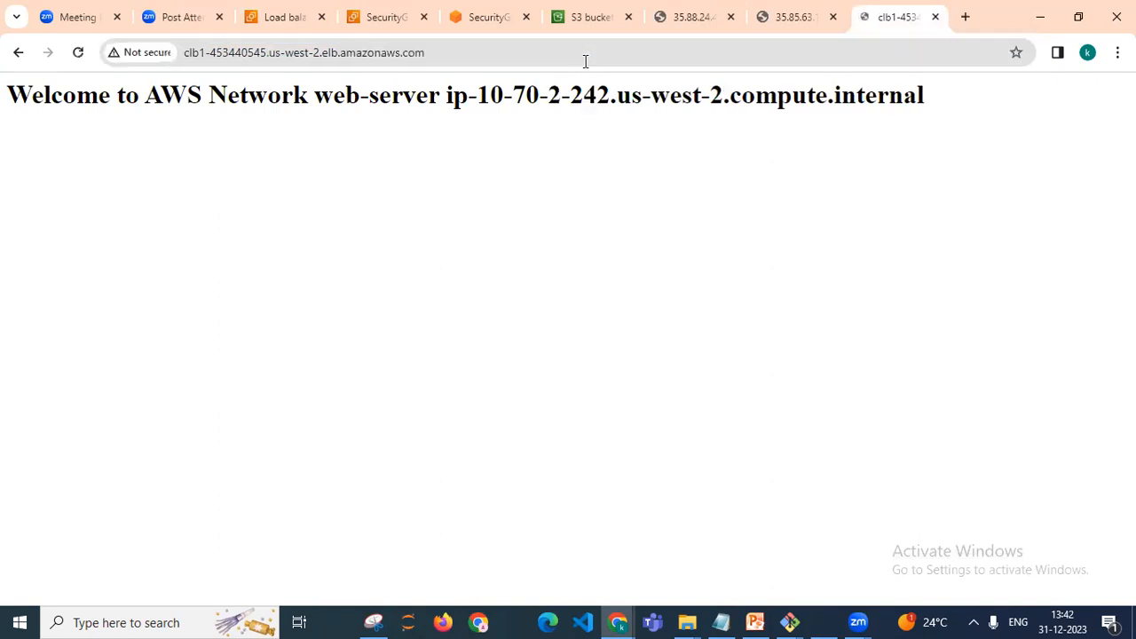
click(582, 58)
key(Return)
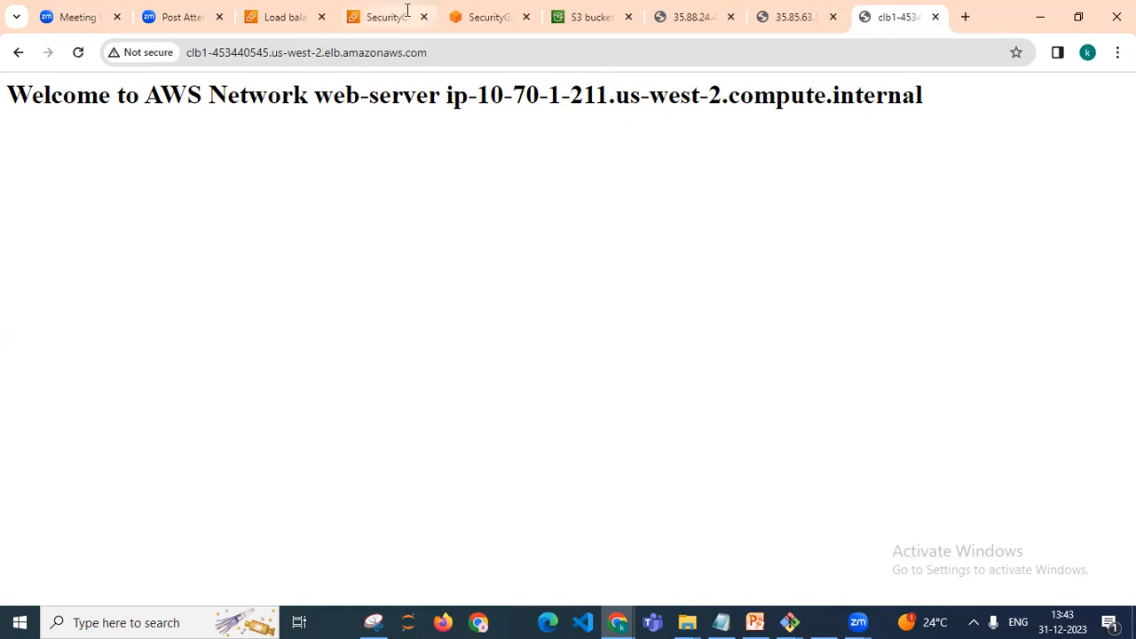
Return to the load balancers console tab and scroll clb1's instance details pane
click(293, 53)
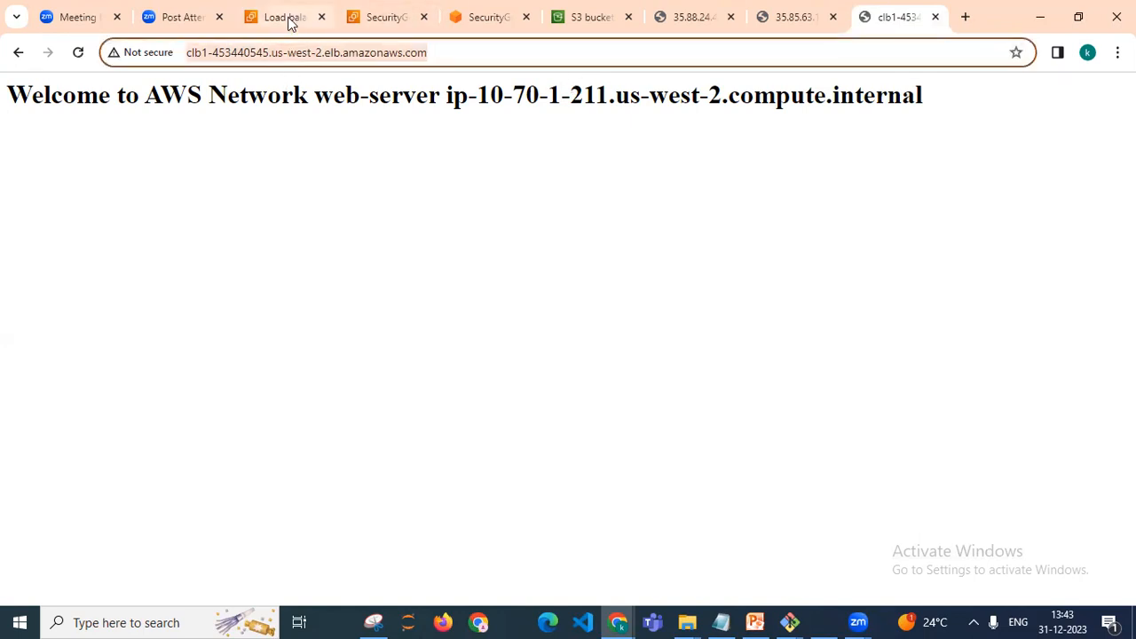
click(290, 19)
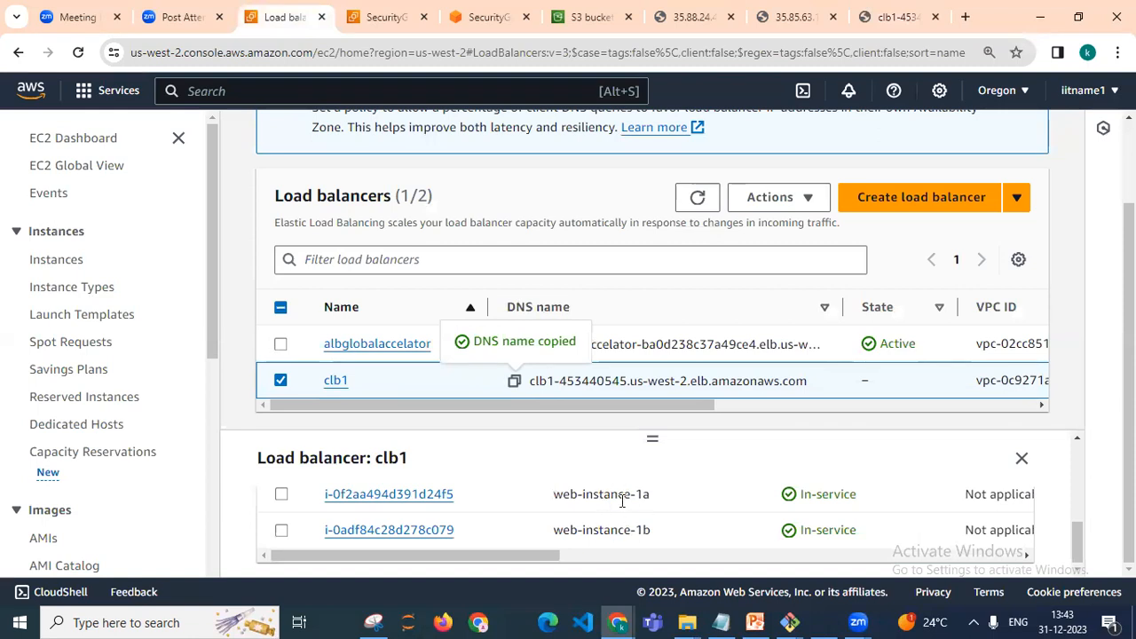
mouse_move(1078, 538)
mouse_down()
mouse_move(1071, 458)
mouse_move(1080, 548)
mouse_up()
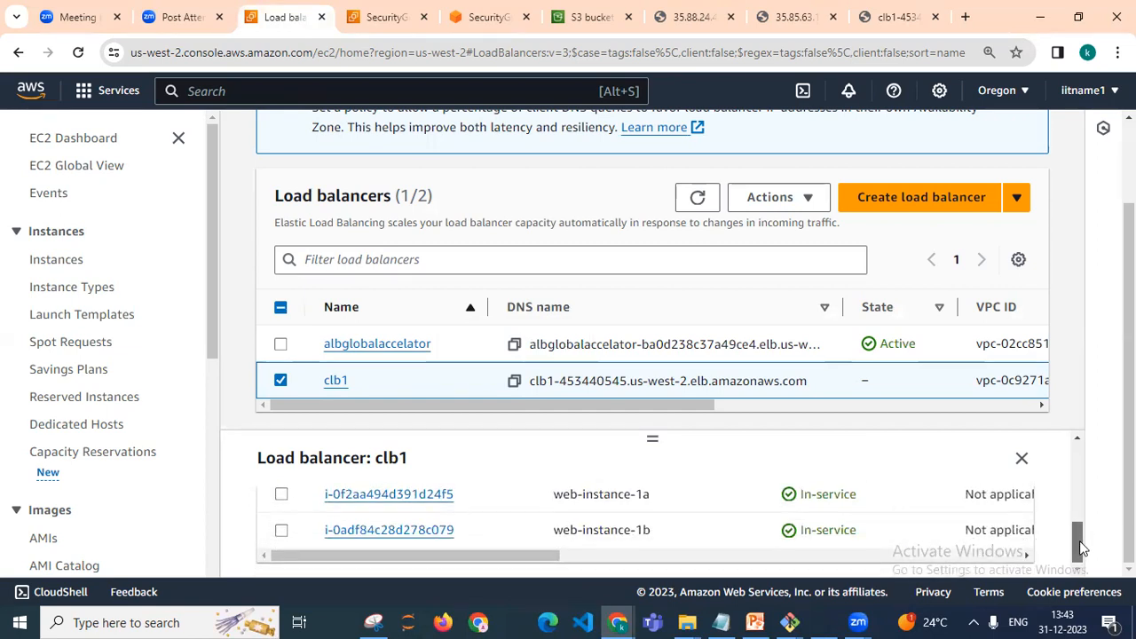